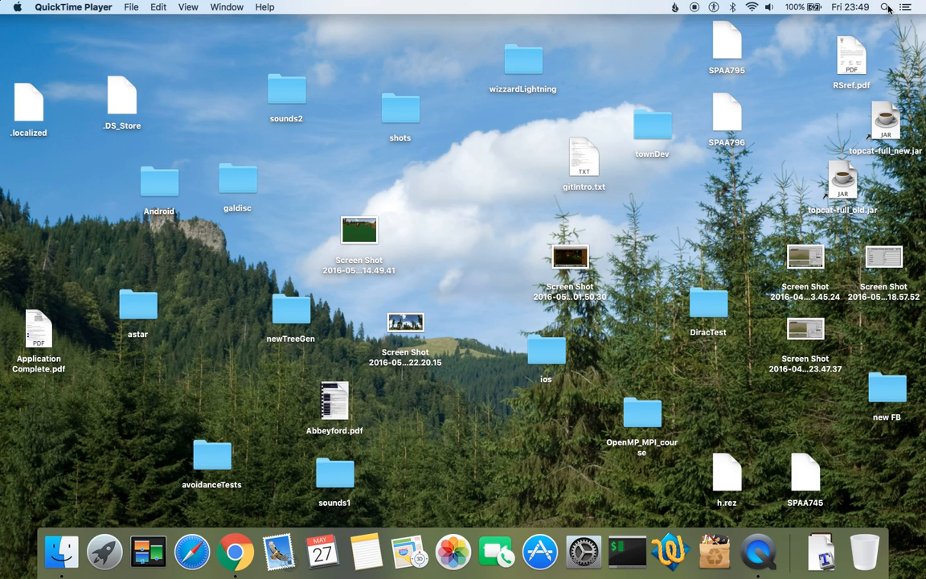
Step: Search the computer for Unity and launch the version 5.3.4f1 application
{"action": "left_click", "coordinate": [886, 7]}
{"action": "type", "text": "uni"}
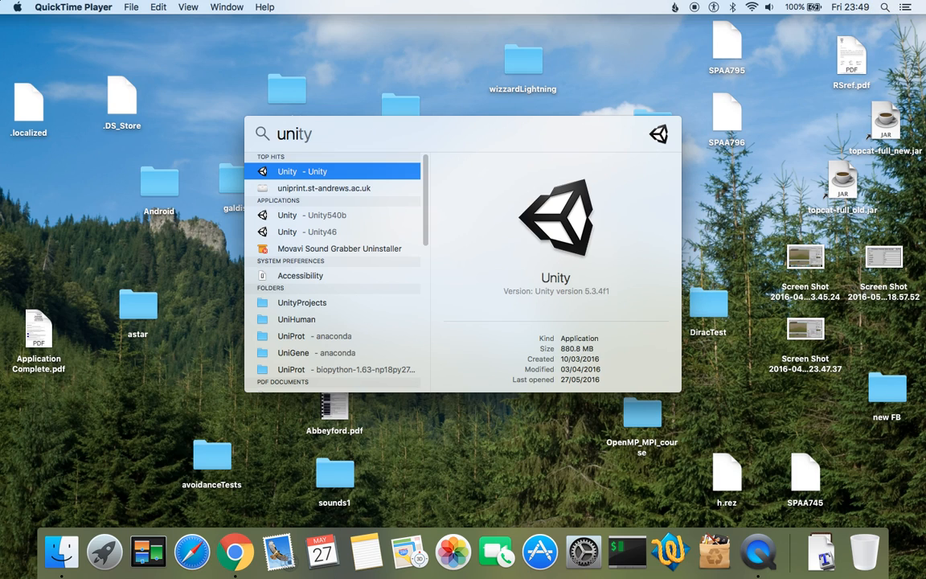
{"action": "key", "text": "Return"}
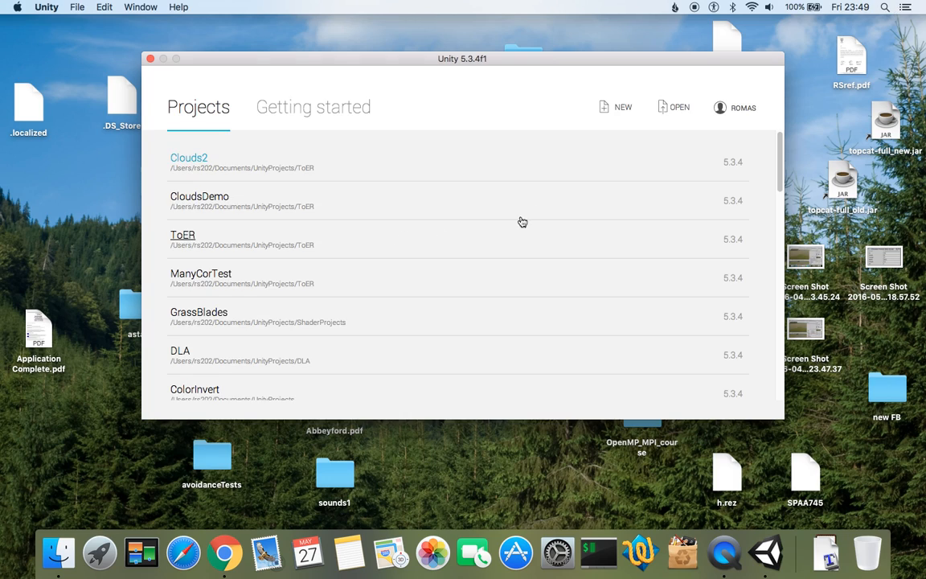
Step: Create a new 3D project named CloudsDemo3 in the UnityProjects/ToER folder
{"action": "left_click", "coordinate": [624, 109]}
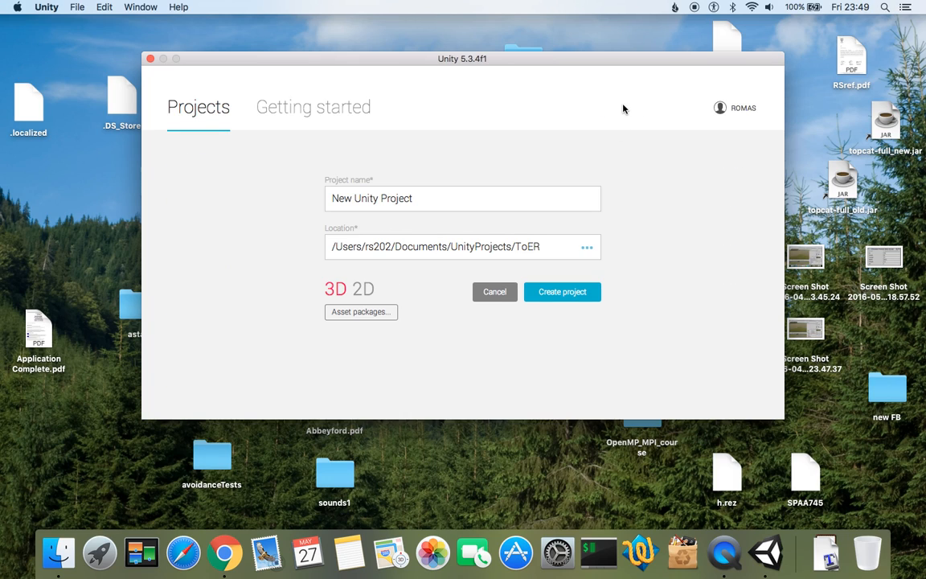
{"action": "triple_click", "coordinate": [434, 203]}
{"action": "type", "text": "CloudsDe"}
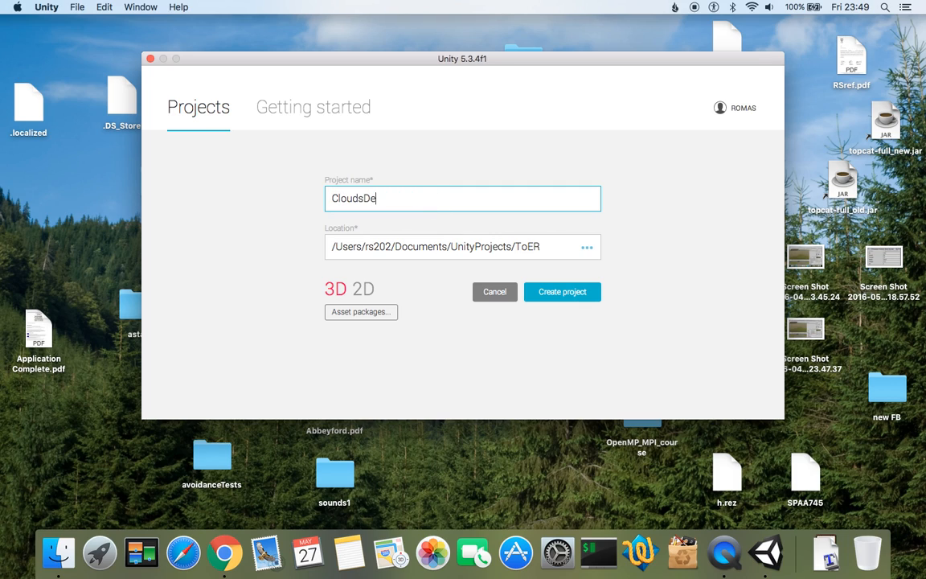
{"action": "type", "text": "mo3"}
{"action": "left_click", "coordinate": [578, 297]}
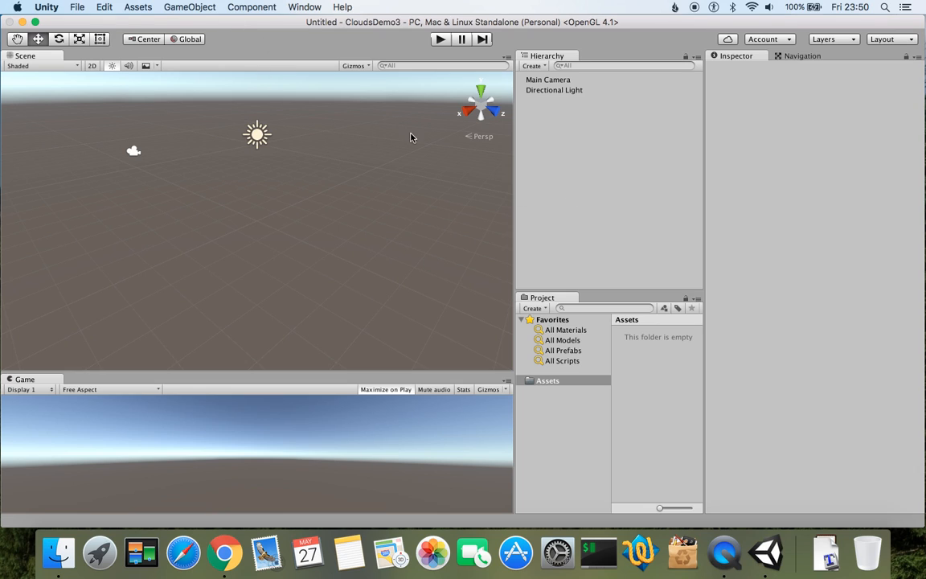
Step: Add a Terrain object to the empty scene
{"action": "right_click_drag", "start_coordinate": [279, 270], "coordinate": [336, 248]}
{"action": "left_click", "coordinate": [249, 7]}
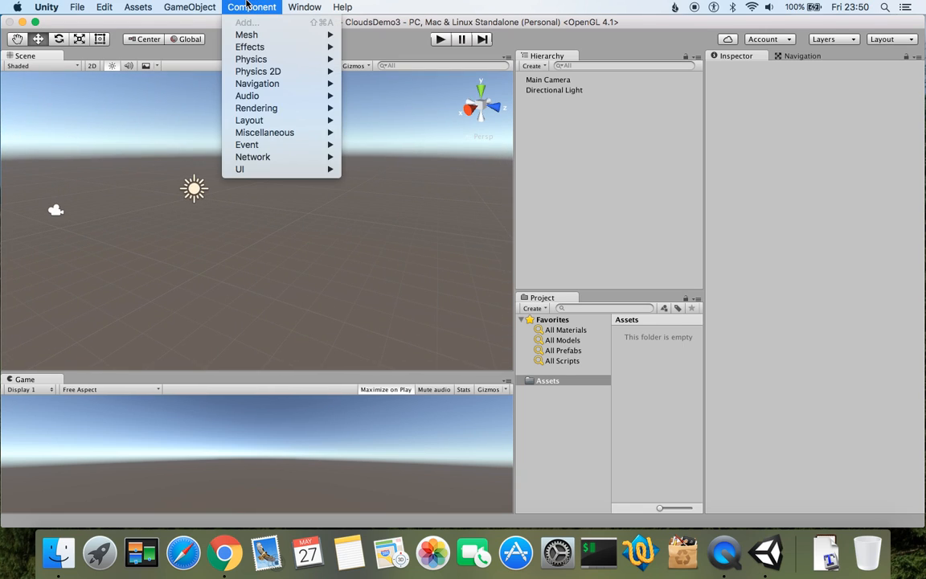
{"action": "mouse_move", "coordinate": [197, 7]}
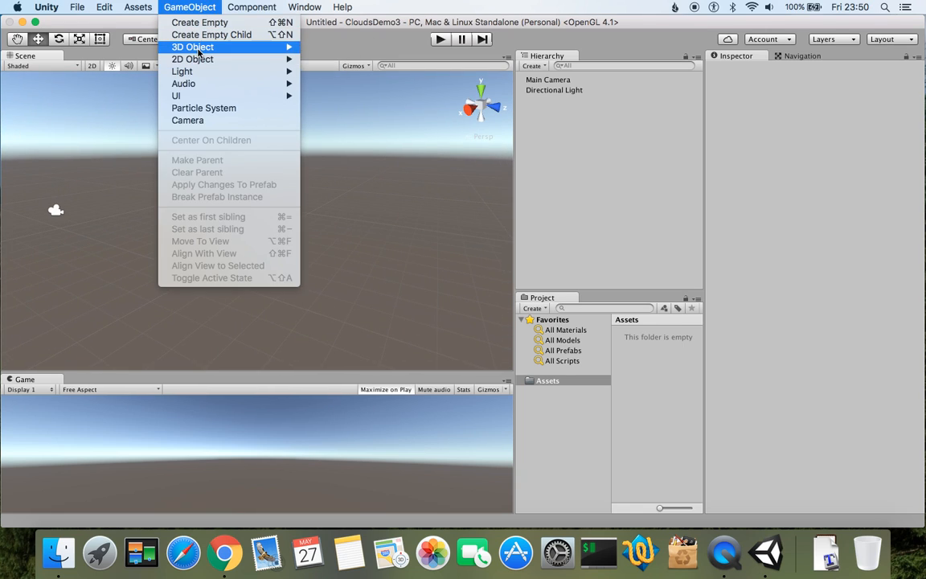
{"action": "mouse_move", "coordinate": [199, 50]}
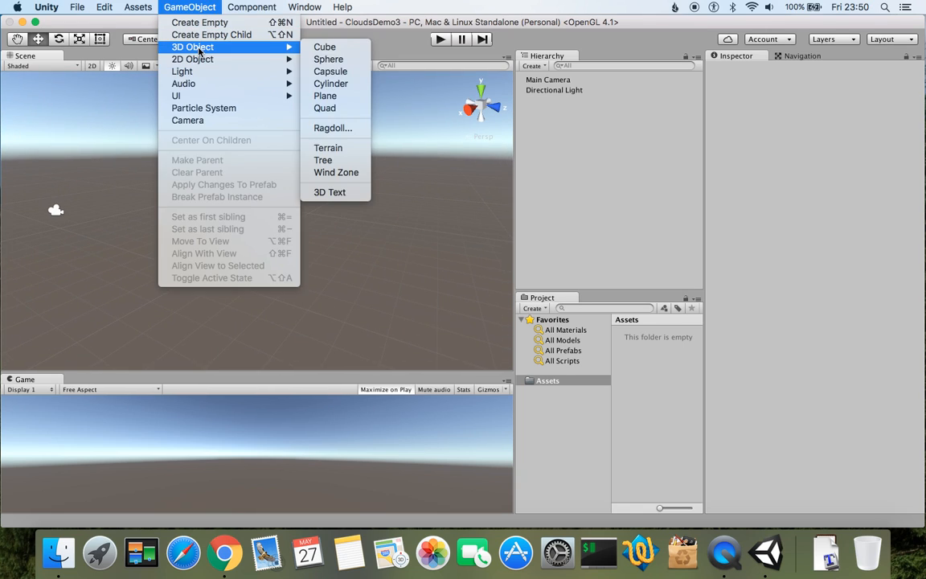
{"action": "left_click", "coordinate": [345, 151]}
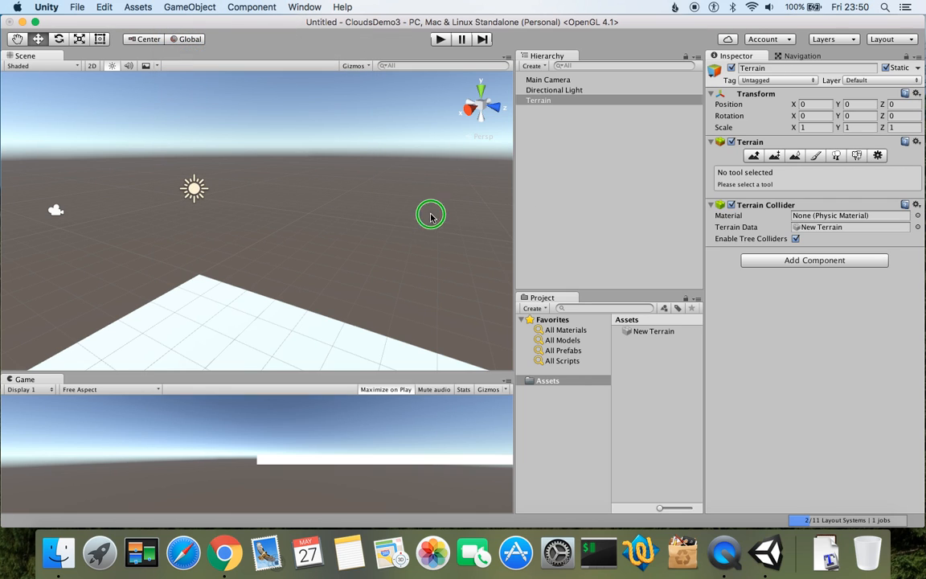
Step: Import the complete ParticleSystems standard package into the project
{"action": "right_click_drag", "start_coordinate": [432, 213], "coordinate": [181, 287]}
{"action": "right_click_drag", "start_coordinate": [405, 290], "coordinate": [57, 234]}
{"action": "right_click_drag", "start_coordinate": [390, 243], "coordinate": [242, 205]}
{"action": "scroll", "coordinate": [242, 206], "scroll_direction": "down", "scroll_amount": 5}
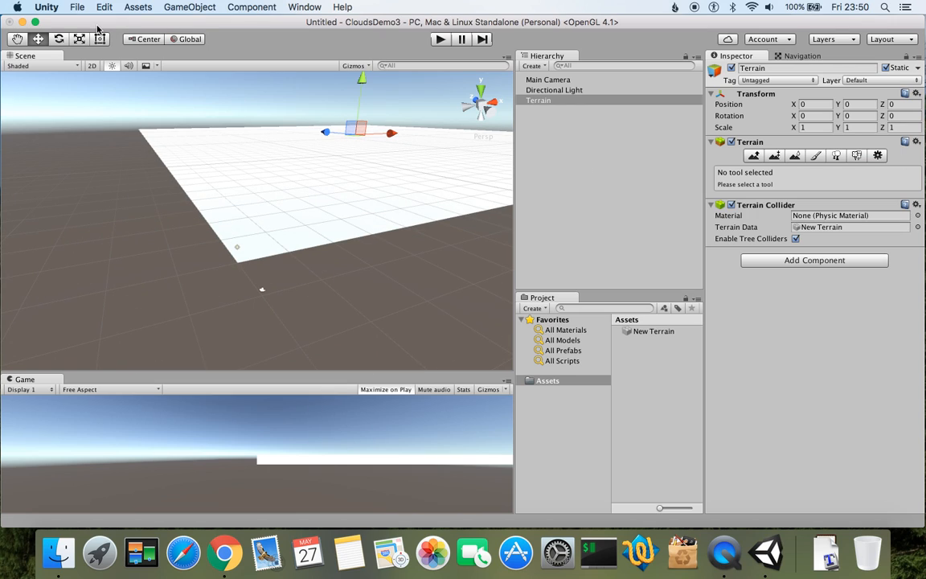
{"action": "left_click", "coordinate": [143, 8]}
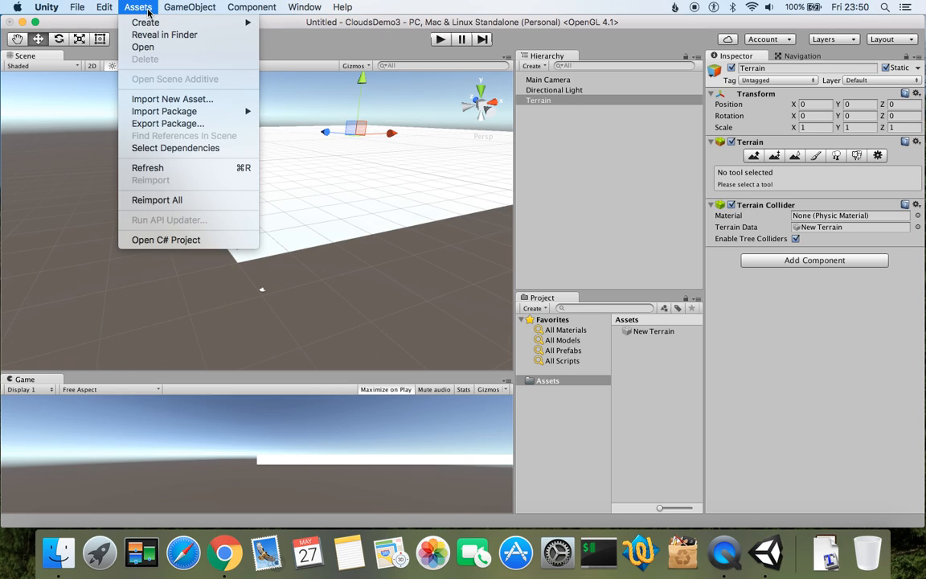
{"action": "mouse_move", "coordinate": [162, 114]}
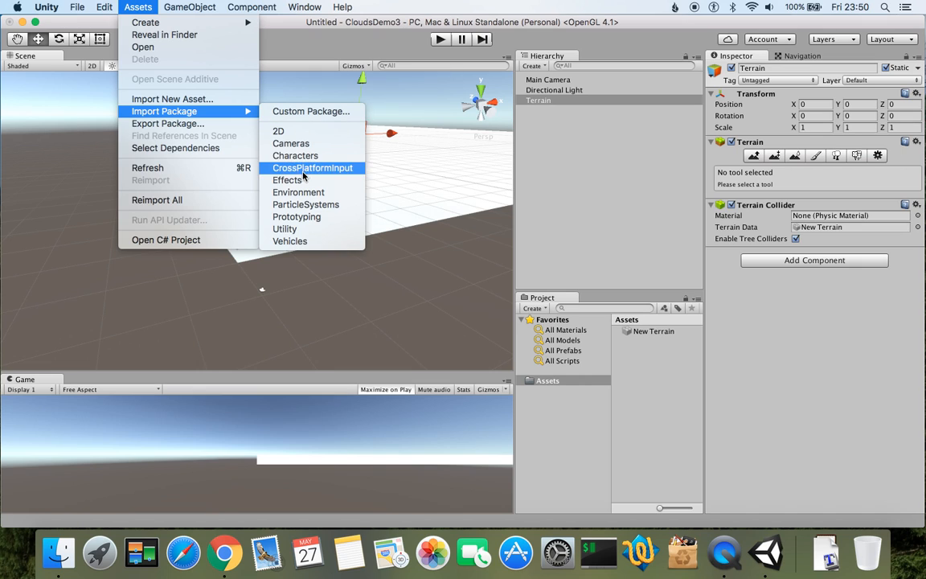
{"action": "left_click", "coordinate": [310, 204]}
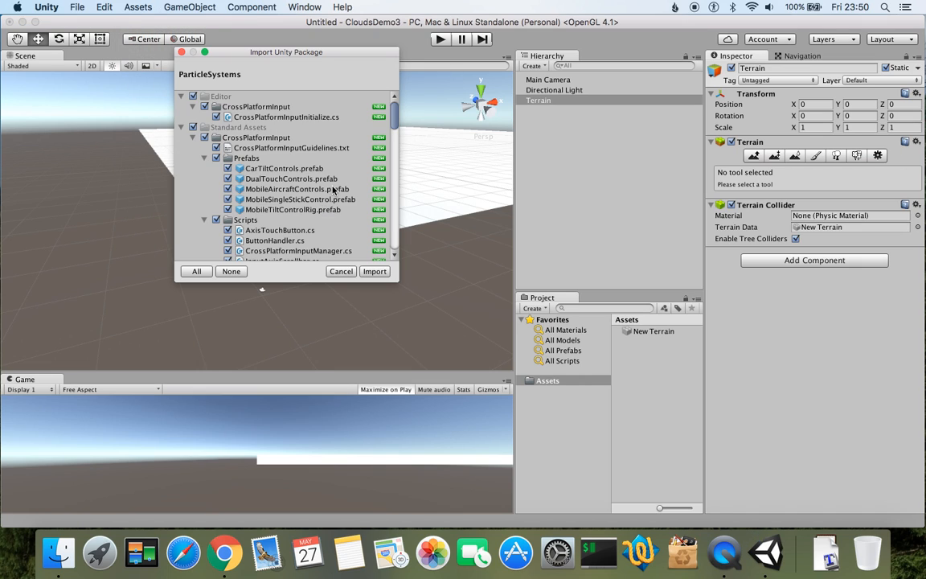
{"action": "left_click", "coordinate": [374, 271]}
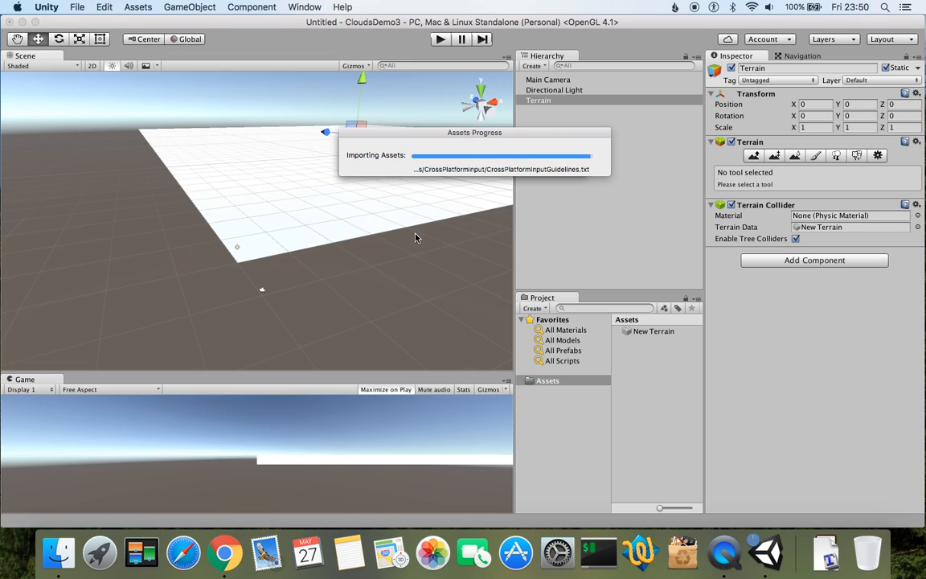
Step: Import the Environment standard package with its preselected files after checking the file list
{"action": "left_click", "coordinate": [105, 6]}
{"action": "mouse_move", "coordinate": [143, 8]}
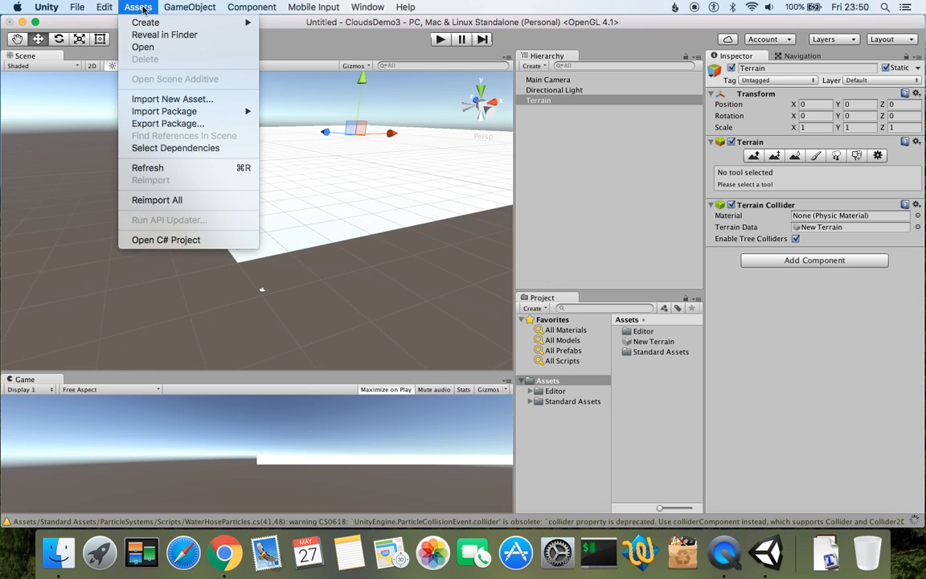
{"action": "left_click", "coordinate": [138, 7]}
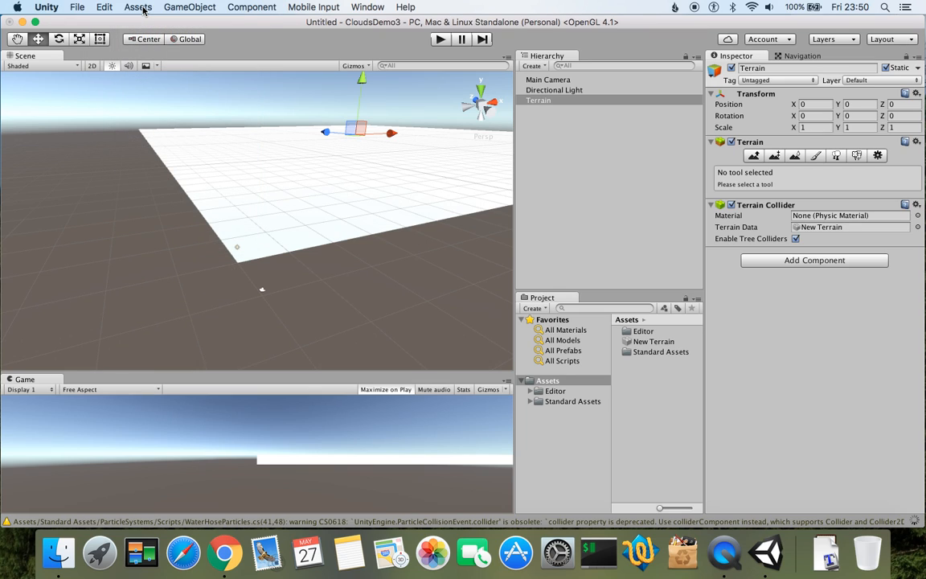
{"action": "left_click", "coordinate": [138, 8]}
{"action": "mouse_move", "coordinate": [197, 111]}
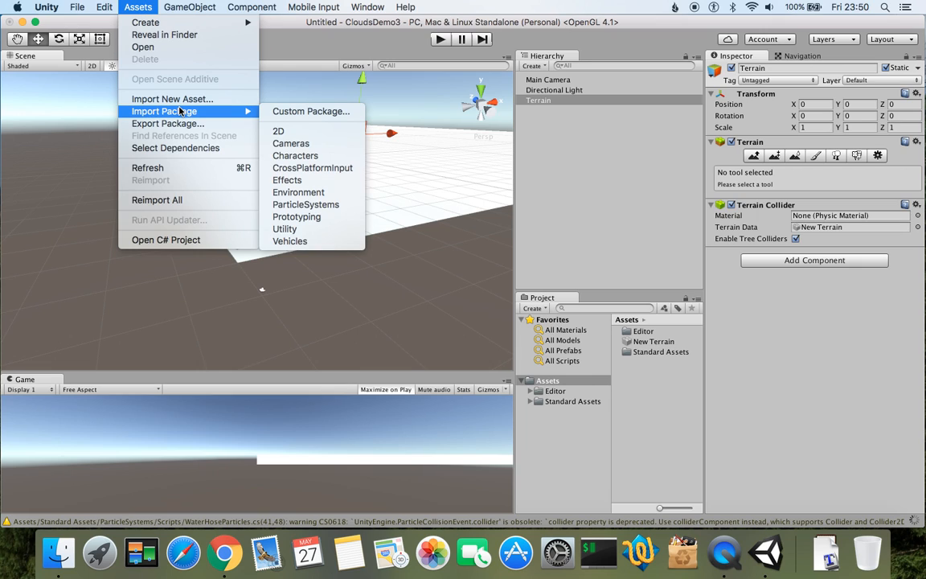
{"action": "left_click", "coordinate": [306, 193]}
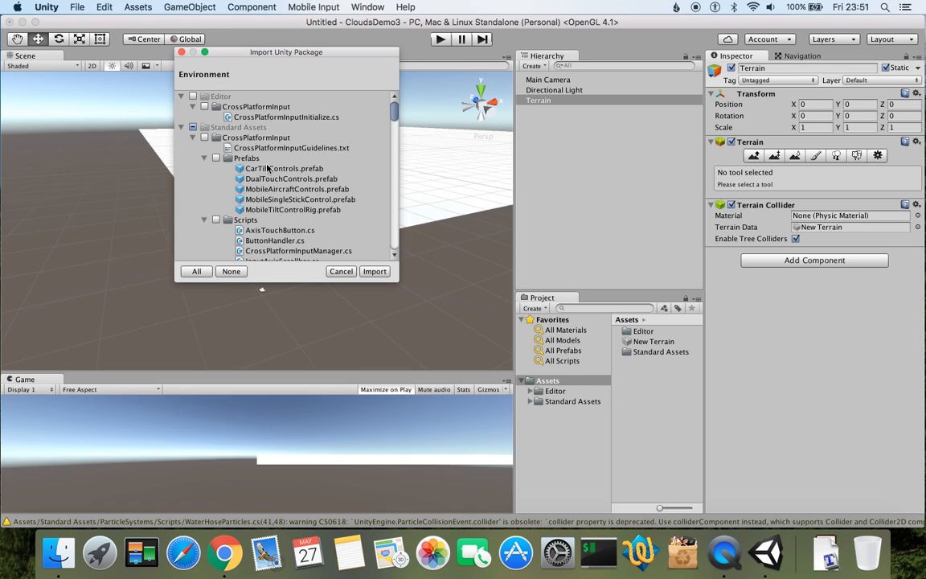
{"action": "scroll", "coordinate": [333, 132], "scroll_direction": "down", "scroll_amount": 10}
{"action": "scroll", "coordinate": [371, 151], "scroll_direction": "up", "scroll_amount": 10}
{"action": "left_click", "coordinate": [375, 271]}
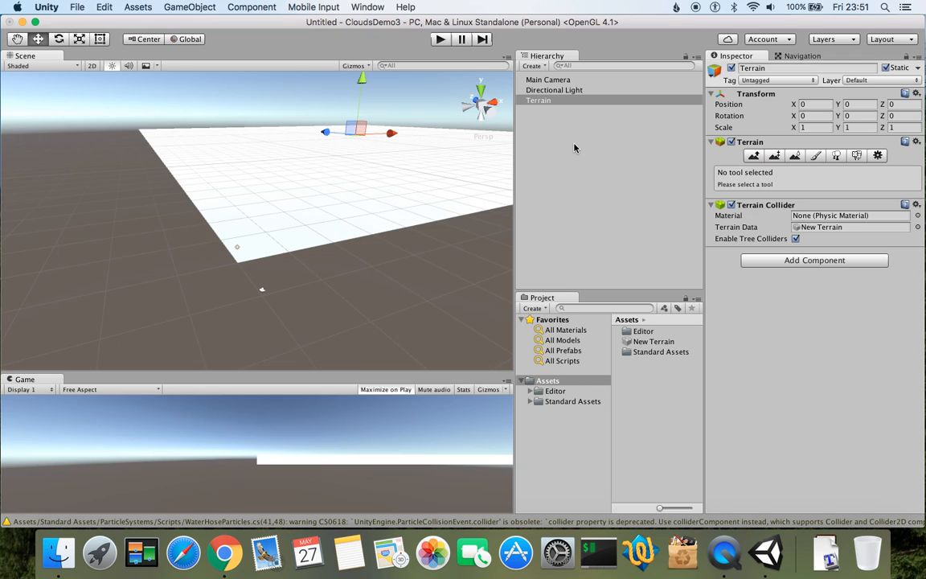
{"action": "left_click", "coordinate": [593, 160]}
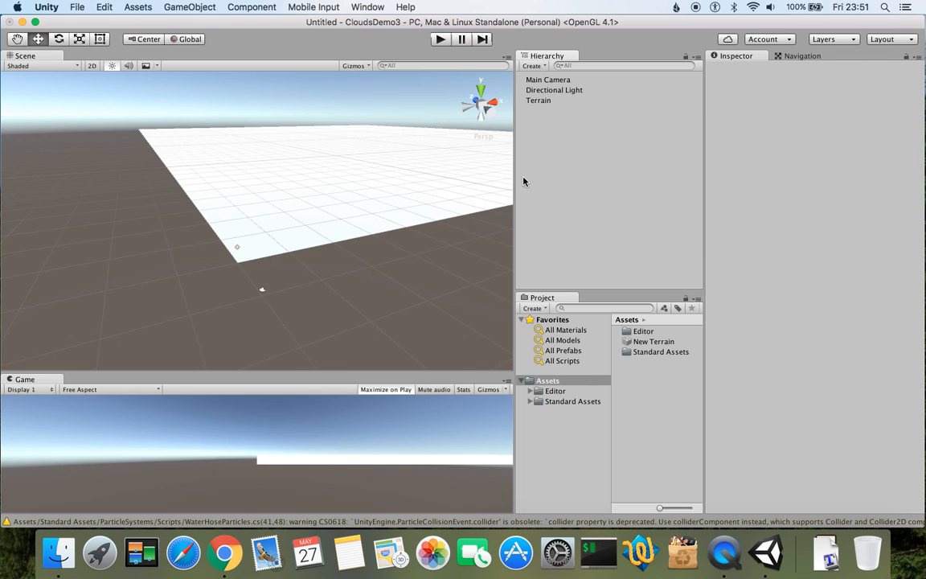
{"action": "left_click", "coordinate": [553, 92]}
{"action": "right_click_drag", "start_coordinate": [423, 206], "coordinate": [329, 216]}
{"action": "middle_click_drag", "start_coordinate": [407, 175], "coordinate": [291, 238]}
{"action": "scroll", "coordinate": [292, 230], "scroll_direction": "up", "scroll_amount": 2}
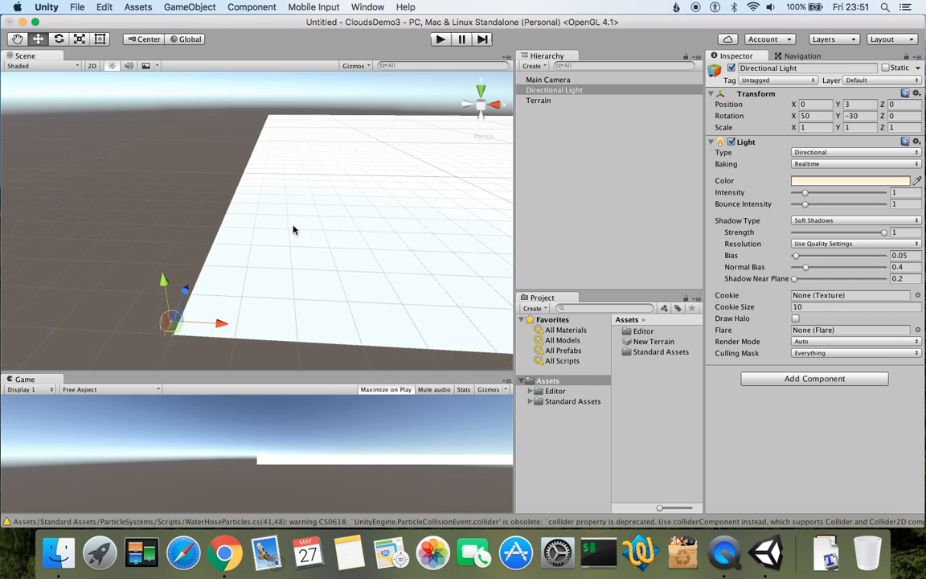
{"action": "scroll", "coordinate": [297, 230], "scroll_direction": "down", "scroll_amount": 6}
Step: Activate the Paint Texture tool on the terrain with the large solid round brush
{"action": "left_click", "coordinate": [552, 101]}
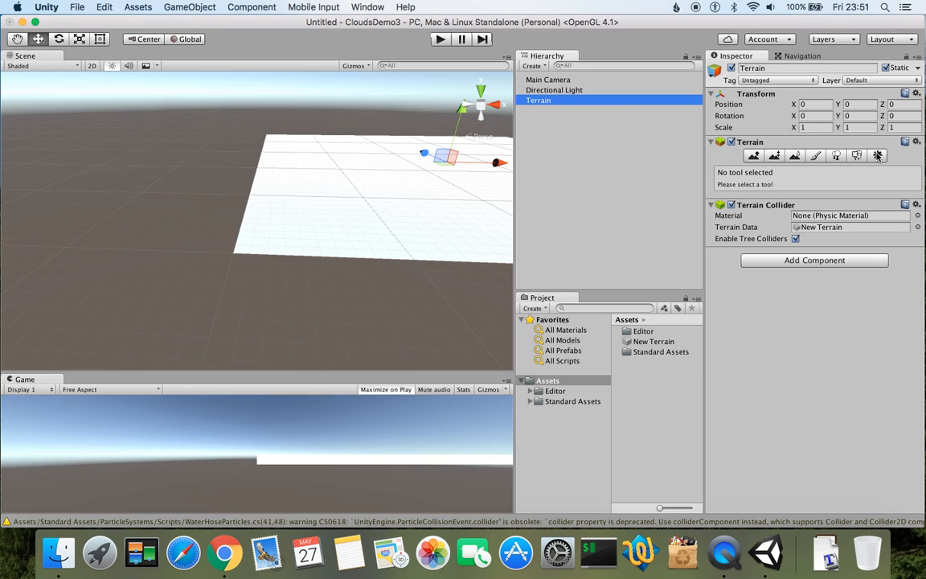
{"action": "left_click", "coordinate": [837, 156]}
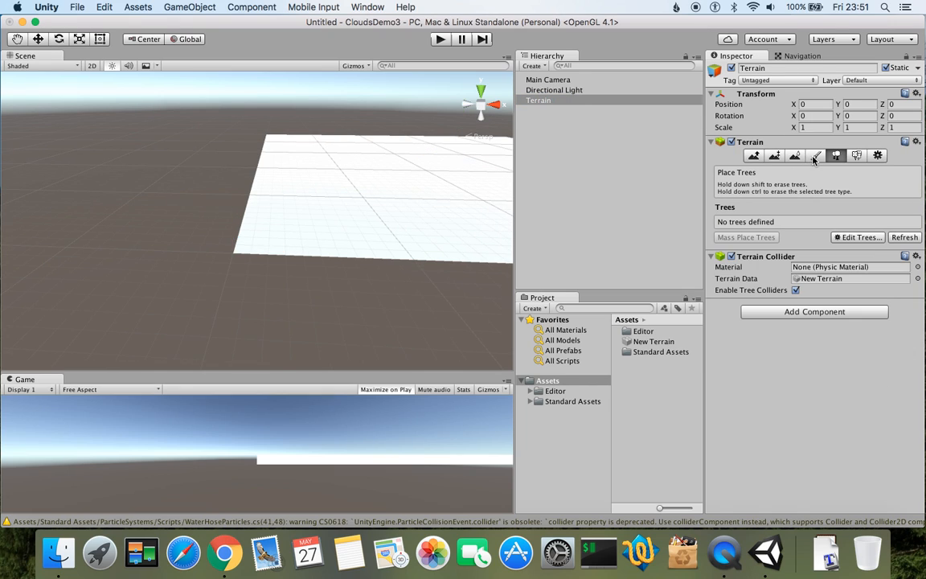
{"action": "left_click", "coordinate": [816, 155]}
{"action": "left_click", "coordinate": [787, 219]}
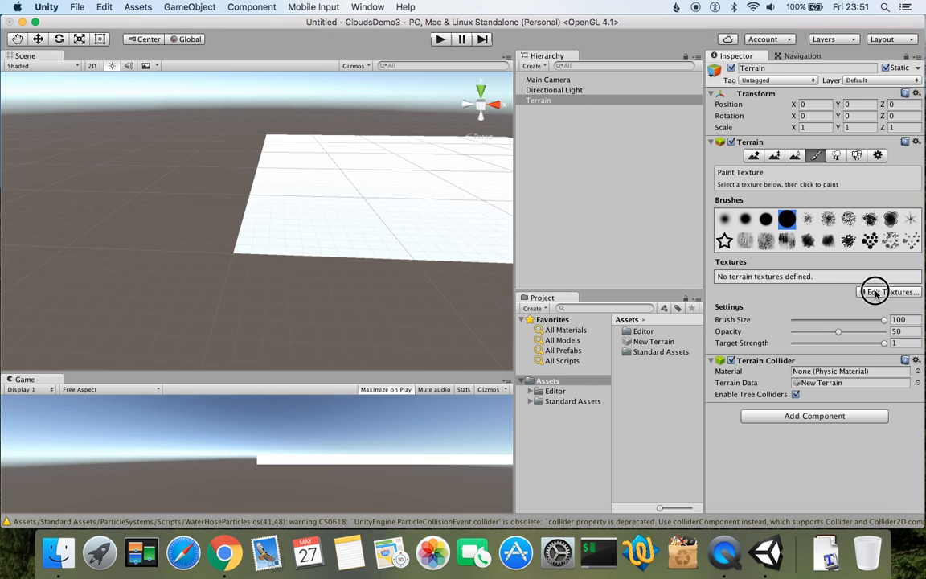
Step: Add the GrassHillAlbedo texture as the terrain's base texture, keeping the default 15 by 15 tile size
{"action": "left_click", "coordinate": [875, 292]}
{"action": "left_click", "coordinate": [861, 301]}
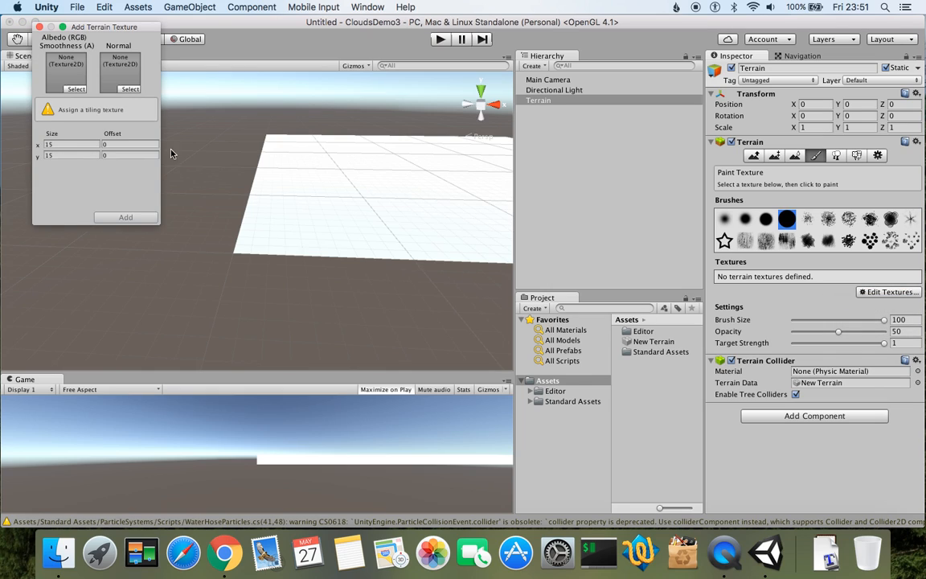
{"action": "left_click", "coordinate": [73, 90]}
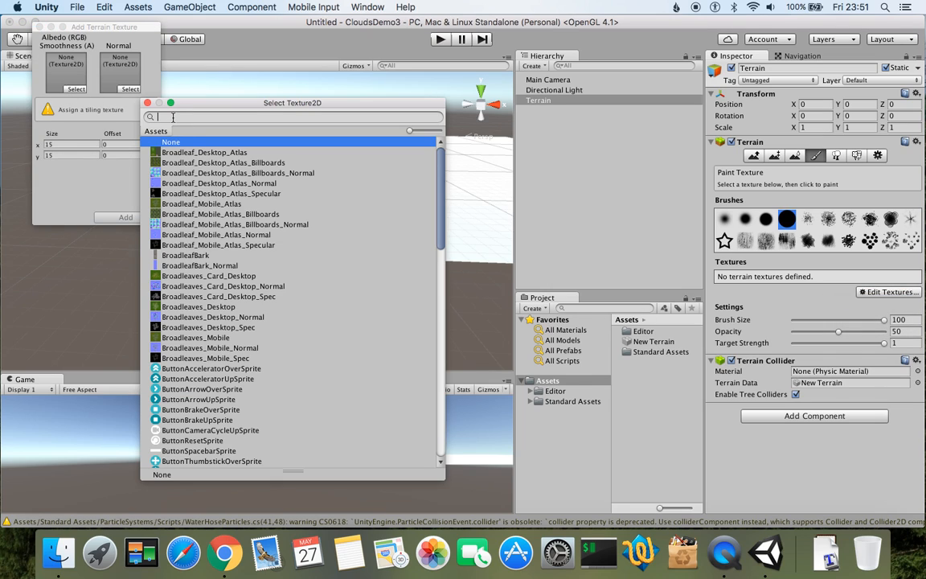
{"action": "type", "text": "gras"}
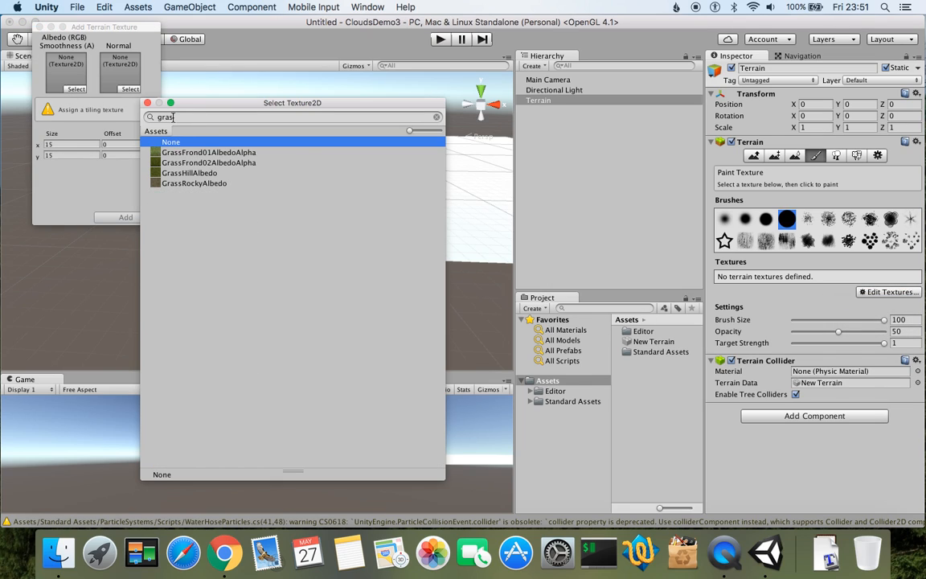
{"action": "left_click", "coordinate": [194, 174]}
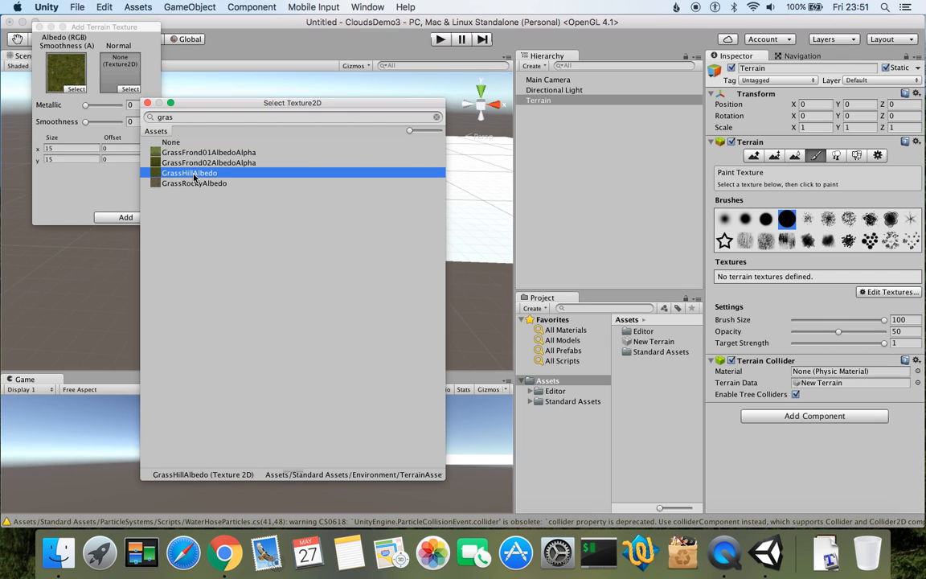
{"action": "double_click", "coordinate": [194, 175]}
{"action": "left_click", "coordinate": [127, 218]}
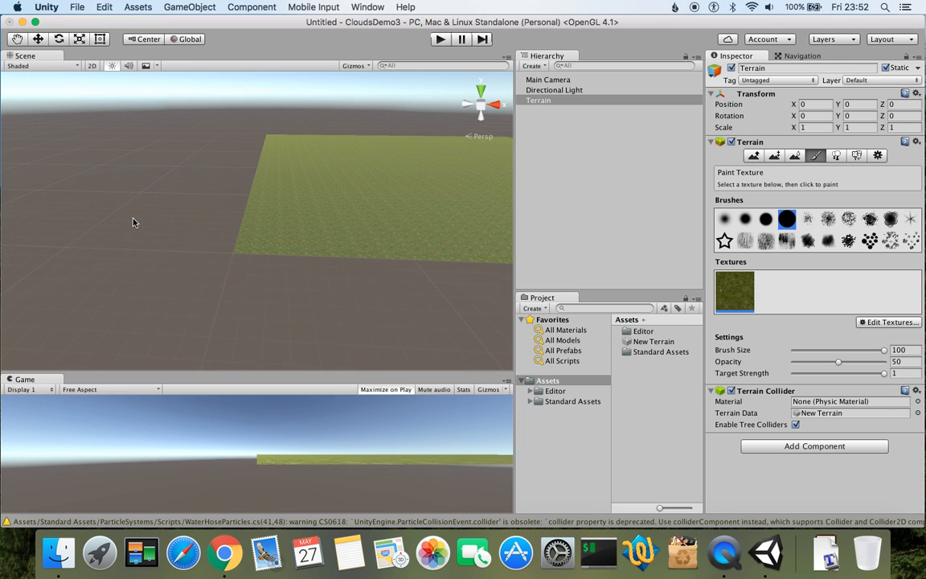
Step: Move the directional light straight down to a Y position of about -179
{"action": "scroll", "coordinate": [372, 203], "scroll_direction": "up", "scroll_amount": 5}
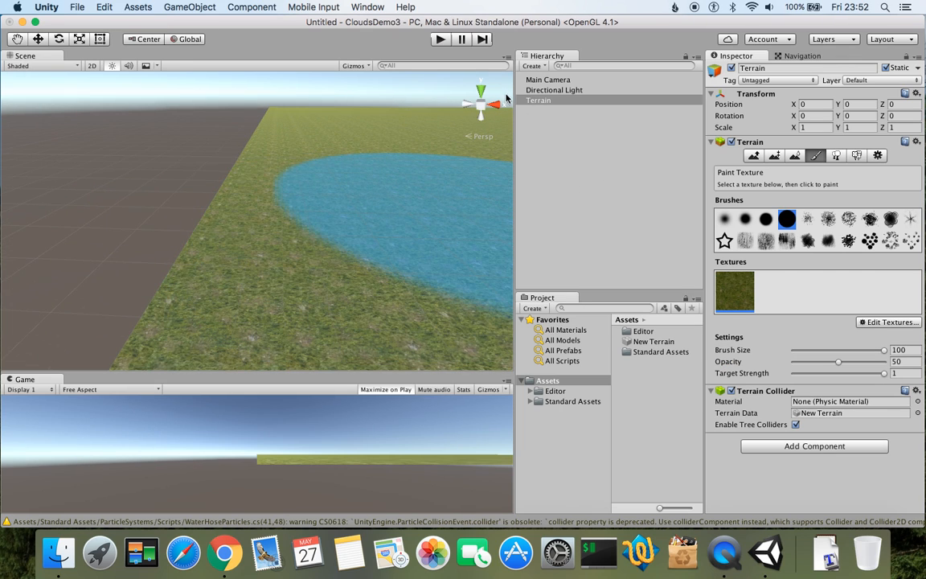
{"action": "left_click", "coordinate": [543, 92]}
{"action": "middle_click_drag", "start_coordinate": [375, 272], "coordinate": [32, 181]}
{"action": "scroll", "coordinate": [315, 218], "scroll_direction": "down", "scroll_amount": 10}
{"action": "right_click_drag", "start_coordinate": [256, 219], "coordinate": [482, 177]}
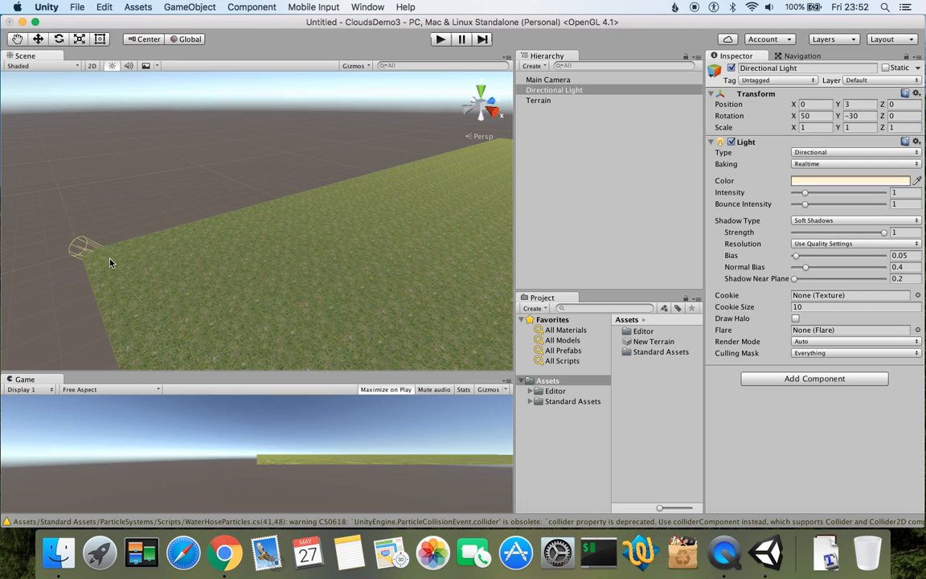
{"action": "scroll", "coordinate": [150, 235], "scroll_direction": "down", "scroll_amount": 5}
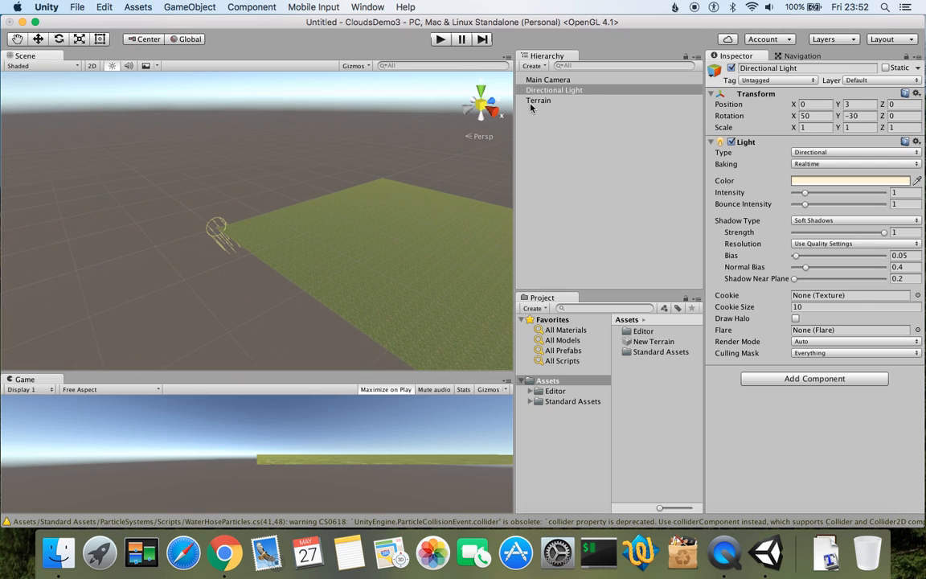
{"action": "left_click", "coordinate": [572, 80]}
{"action": "left_click", "coordinate": [567, 92]}
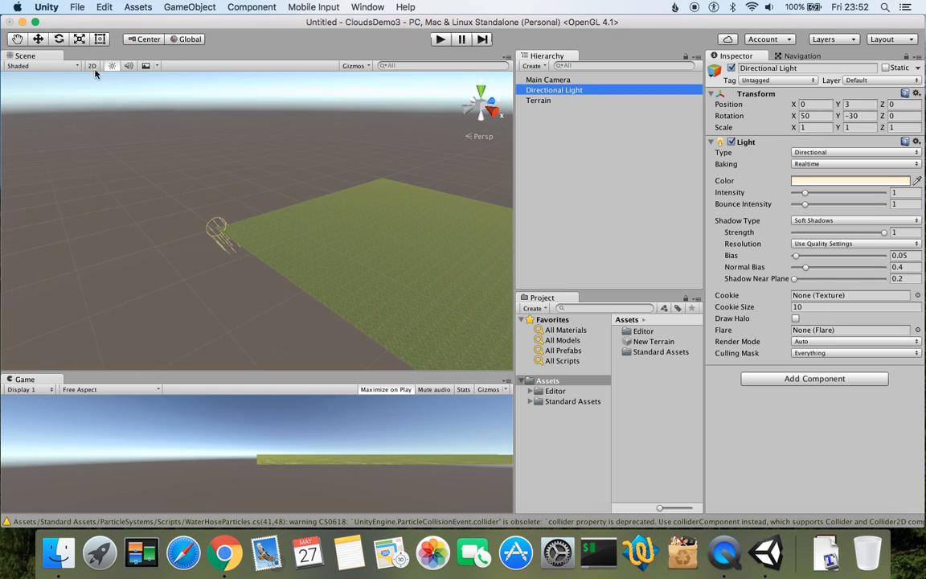
{"action": "left_click", "coordinate": [40, 40]}
{"action": "left_click_drag", "start_coordinate": [214, 181], "coordinate": [228, 276]}
{"action": "right_click_drag", "start_coordinate": [128, 252], "coordinate": [344, 216]}
{"action": "middle_click_drag", "start_coordinate": [193, 284], "coordinate": [379, 203]}
{"action": "scroll", "coordinate": [370, 232], "scroll_direction": "up", "scroll_amount": 8}
{"action": "scroll", "coordinate": [201, 249], "scroll_direction": "down", "scroll_amount": 5}
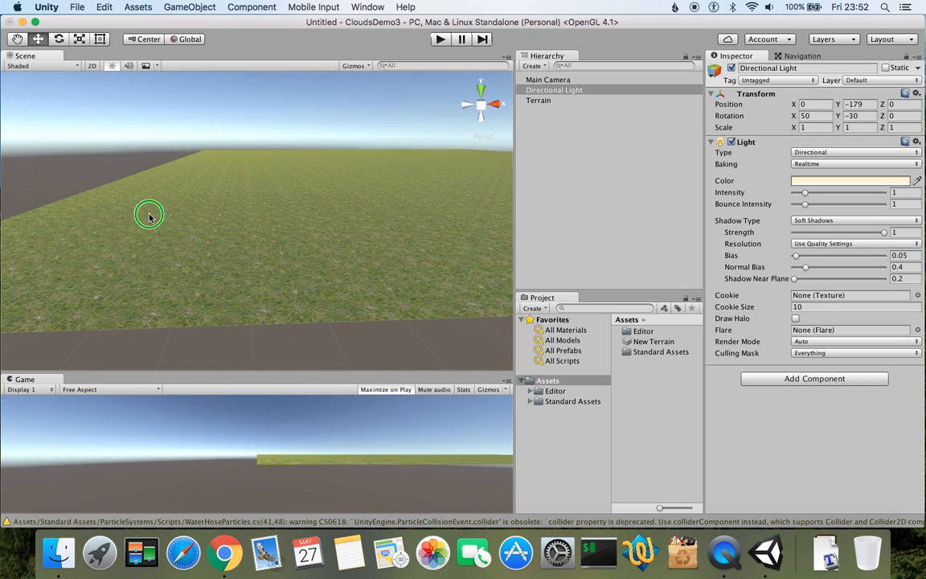
{"action": "right_click_drag", "start_coordinate": [148, 215], "coordinate": [448, 411]}
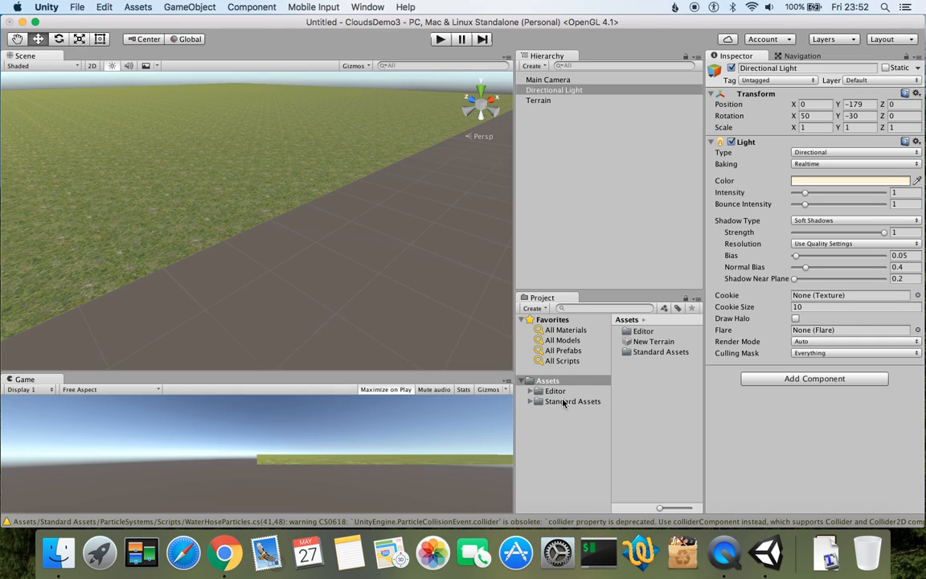
Step: Place the DustStorm prefab from the ParticleSystems Prefabs folder on the grass terrain at about X 101, Z 23
{"action": "left_click", "coordinate": [531, 401]}
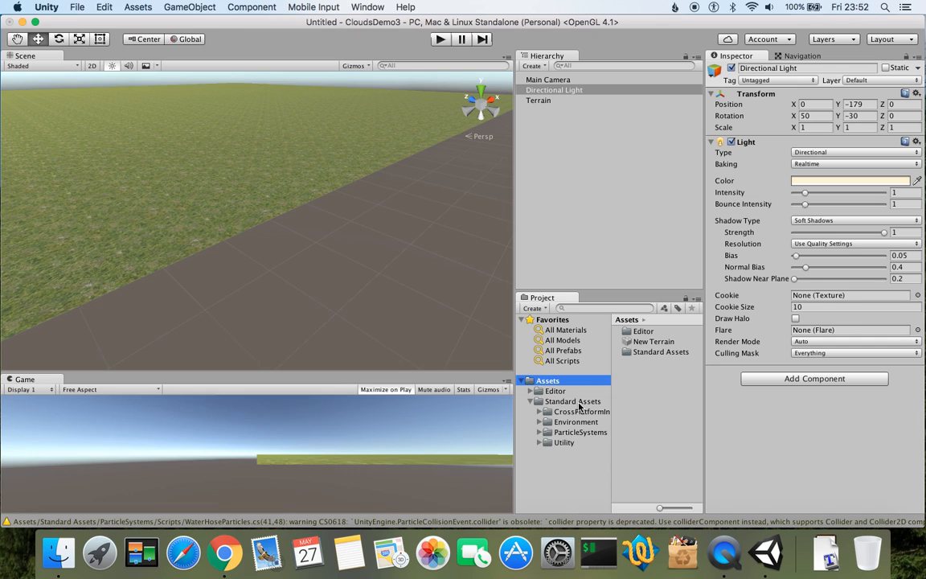
{"action": "left_click", "coordinate": [539, 432]}
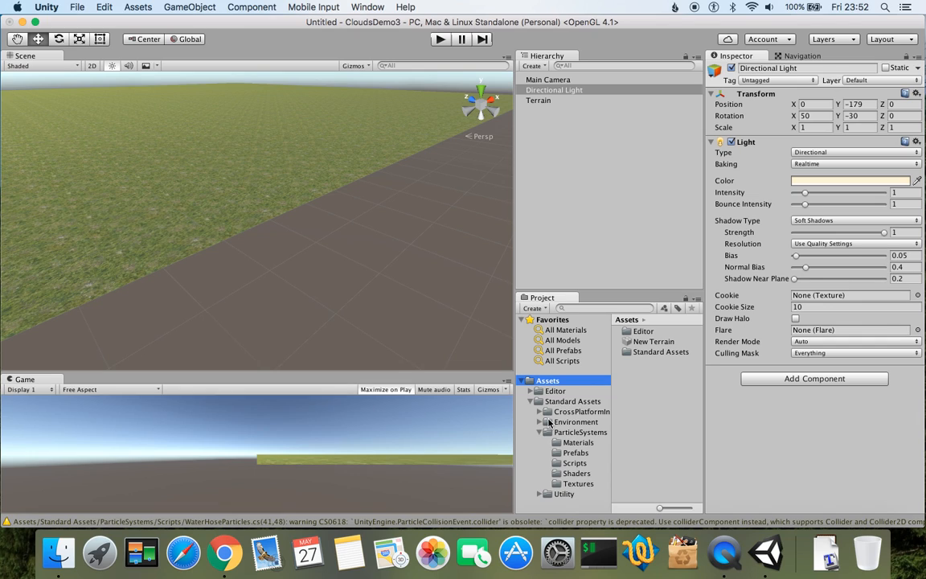
{"action": "left_click", "coordinate": [572, 454]}
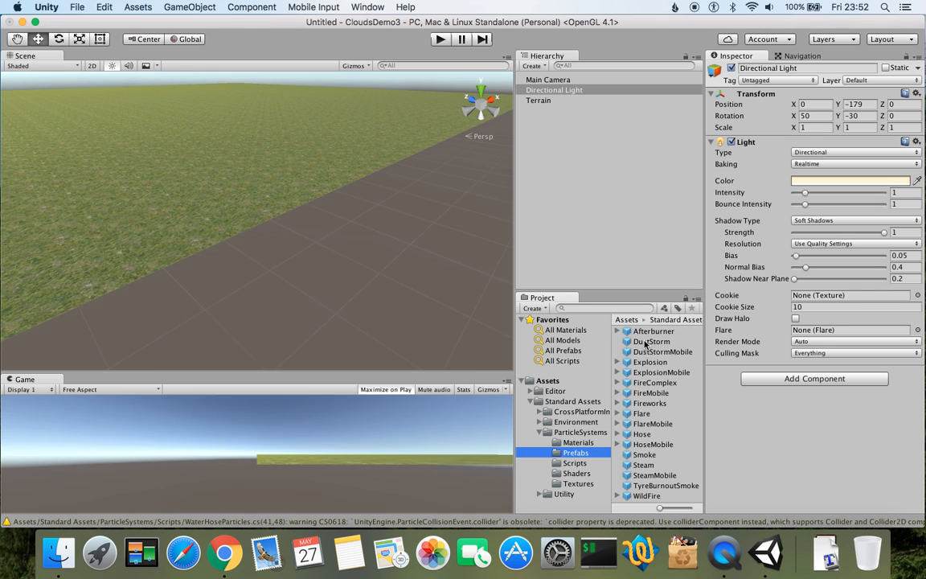
{"action": "left_click_drag", "start_coordinate": [649, 346], "coordinate": [212, 187]}
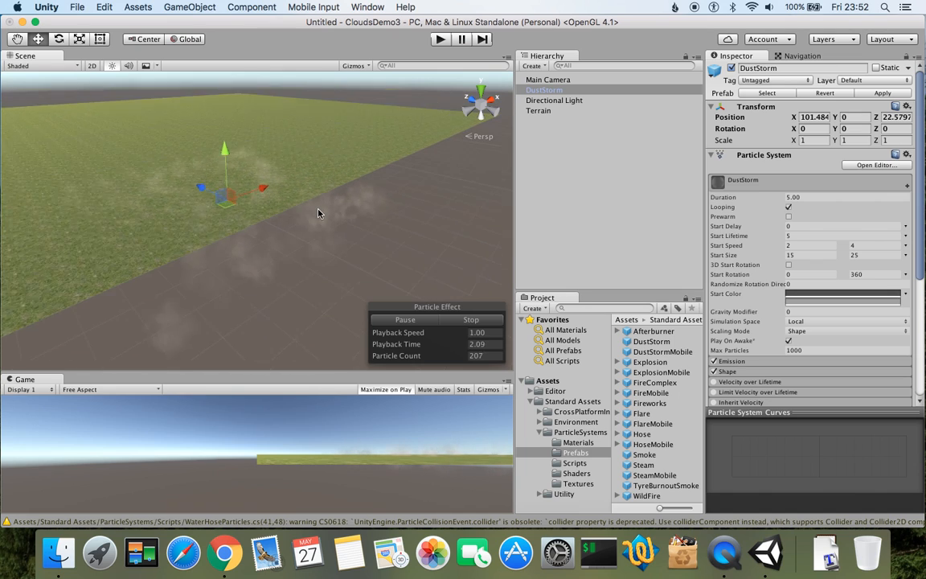
Step: Move the DustStorm object along the Z axis, further onto the terrain, to a Z position of about 65.5
{"action": "scroll", "coordinate": [320, 210], "scroll_direction": "down", "scroll_amount": 5}
{"action": "scroll", "coordinate": [321, 210], "scroll_direction": "up", "scroll_amount": 8}
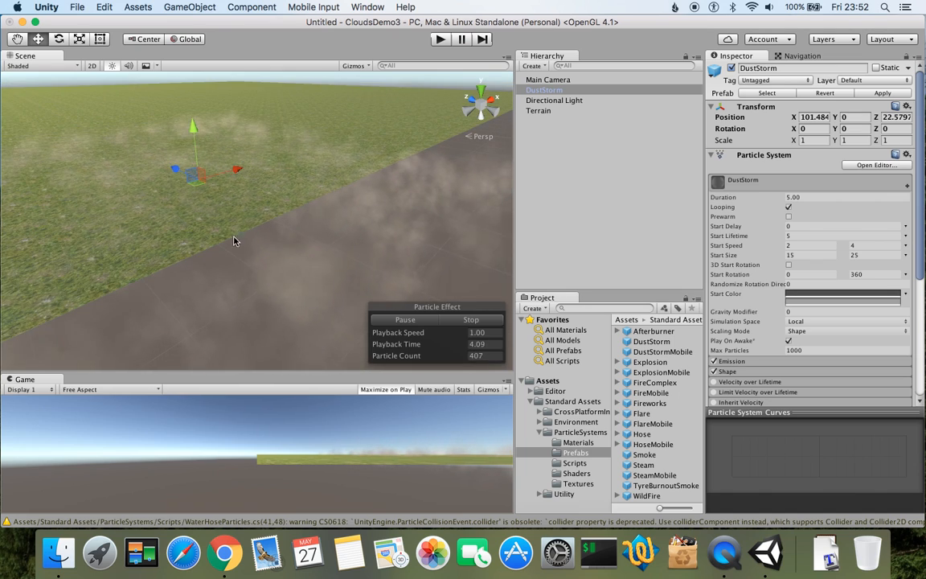
{"action": "scroll", "coordinate": [153, 236], "scroll_direction": "down", "scroll_amount": 5}
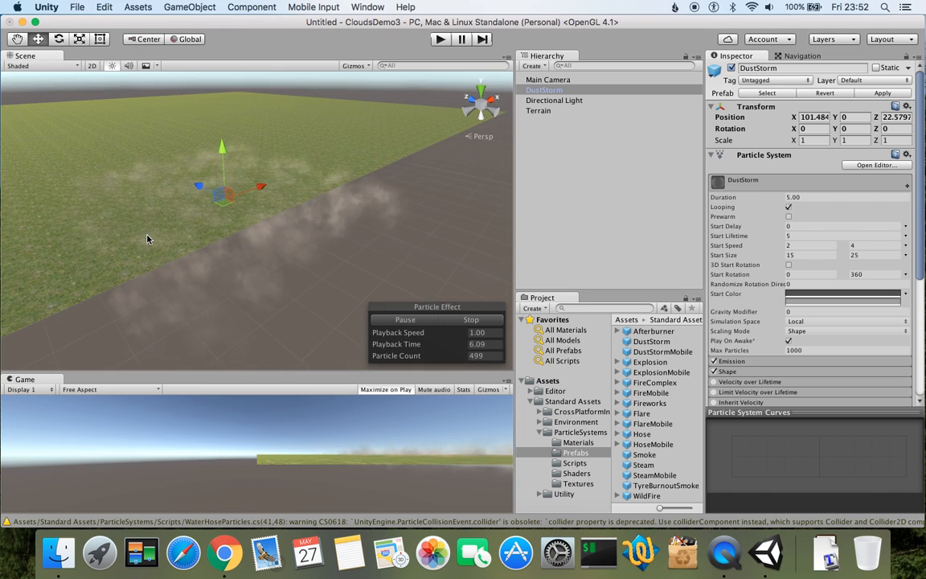
{"action": "left_click_drag", "start_coordinate": [147, 238], "coordinate": [188, 211], "text": "alt"}
{"action": "left_click_drag", "start_coordinate": [113, 197], "coordinate": [82, 248], "text": "alt"}
{"action": "mouse_move", "coordinate": [334, 208]}
{"action": "left_mouse_down", "text": "alt"}
{"action": "mouse_move", "coordinate": [362, 210]}
{"action": "mouse_move", "coordinate": [343, 207]}
{"action": "left_mouse_up", "text": "alt"}
{"action": "middle_click_drag", "start_coordinate": [343, 208], "coordinate": [317, 191]}
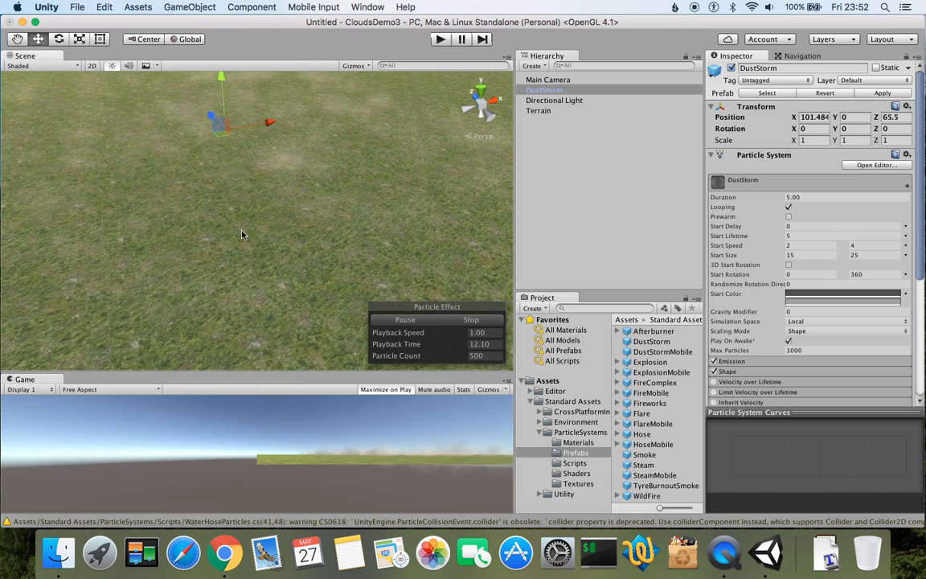
Step: Raise the DustStorm object straight up above the terrain to a Y position of about 358
{"action": "scroll", "coordinate": [267, 190], "scroll_direction": "down", "scroll_amount": 3}
{"action": "scroll", "coordinate": [311, 185], "scroll_direction": "up", "scroll_amount": 5}
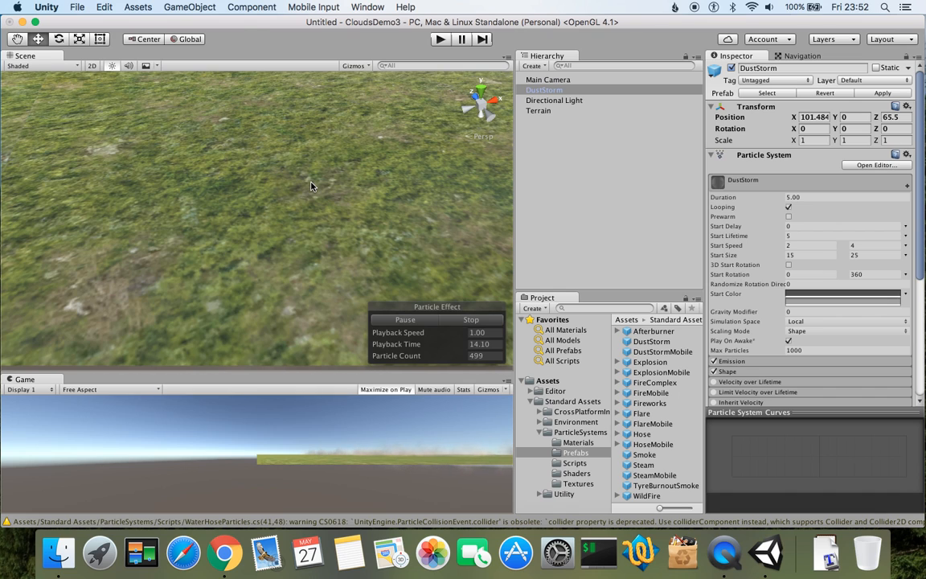
{"action": "scroll", "coordinate": [292, 215], "scroll_direction": "down", "scroll_amount": 4}
{"action": "left_click_drag", "start_coordinate": [233, 225], "coordinate": [192, 200], "text": "alt"}
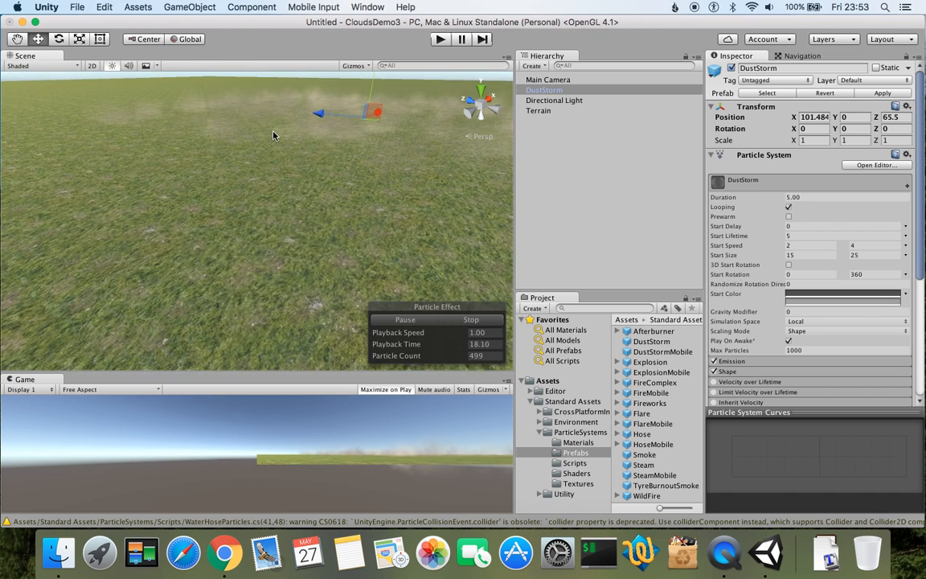
{"action": "left_click_drag", "start_coordinate": [200, 155], "coordinate": [105, 233], "text": "alt"}
{"action": "scroll", "coordinate": [312, 175], "scroll_direction": "down", "scroll_amount": 10}
{"action": "middle_click_drag", "start_coordinate": [354, 169], "coordinate": [196, 183]}
{"action": "left_click_drag", "start_coordinate": [297, 170], "coordinate": [57, 160], "text": "alt"}
{"action": "left_click_drag", "start_coordinate": [296, 198], "coordinate": [194, 171], "text": "alt"}
{"action": "middle_click_drag", "start_coordinate": [336, 194], "coordinate": [210, 226]}
{"action": "scroll", "coordinate": [210, 227], "scroll_direction": "up", "scroll_amount": 6}
{"action": "scroll", "coordinate": [219, 239], "scroll_direction": "down", "scroll_amount": 2}
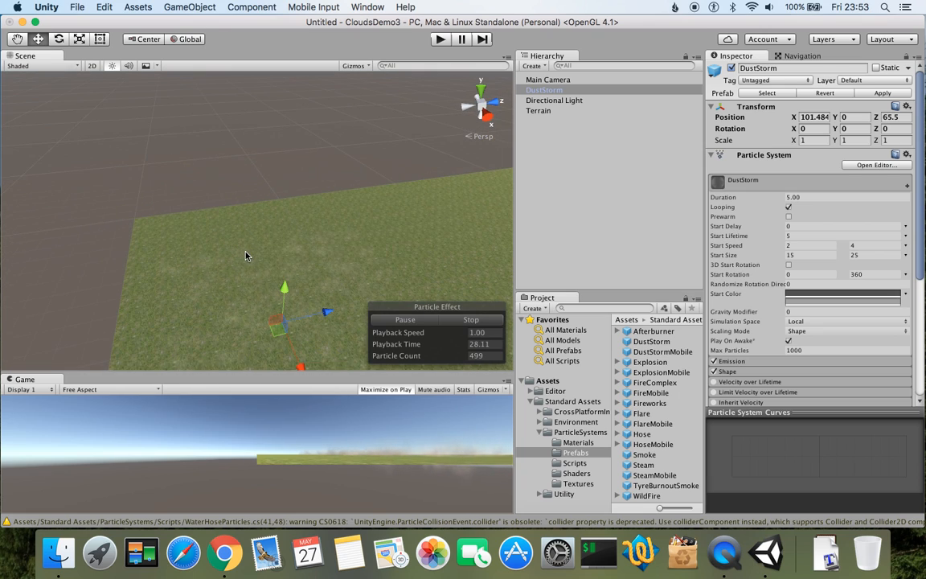
{"action": "left_click_drag", "start_coordinate": [289, 231], "coordinate": [196, 232], "text": "alt"}
{"action": "scroll", "coordinate": [273, 298], "scroll_direction": "down", "scroll_amount": 8}
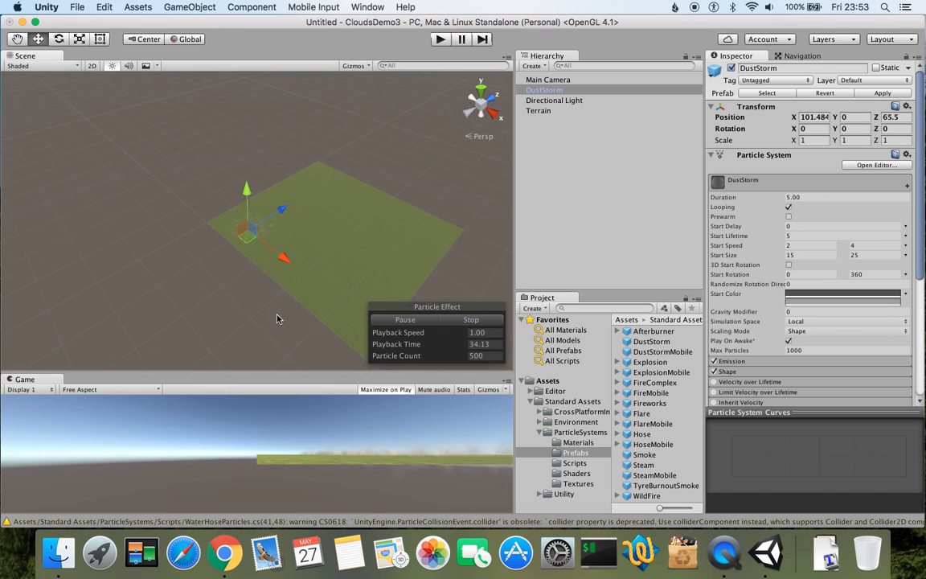
{"action": "left_click_drag", "start_coordinate": [246, 188], "coordinate": [244, 87]}
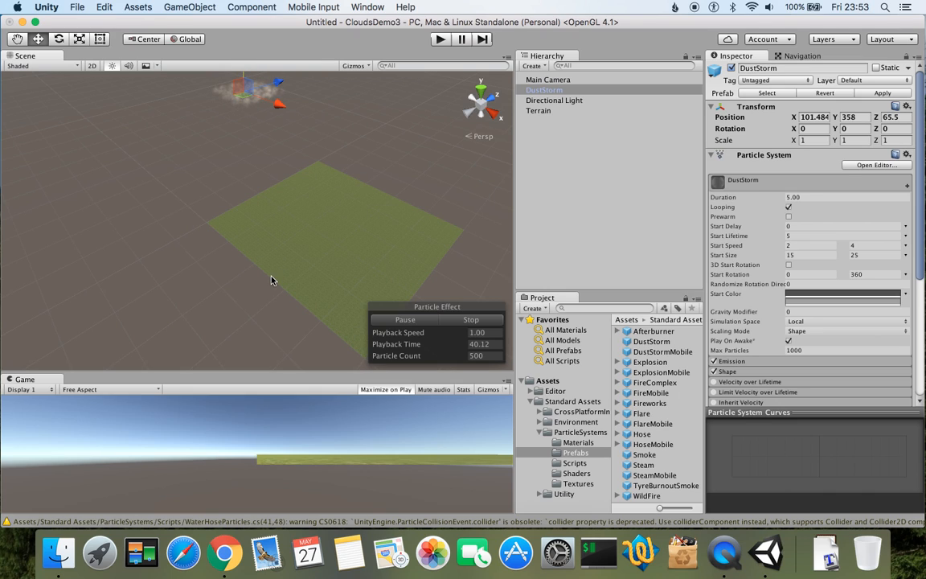
Step: Examine the raised DustStorm particles from below against the blue sky, both close up and from a distance
{"action": "scroll", "coordinate": [257, 121], "scroll_direction": "up", "scroll_amount": 2}
{"action": "middle_click_drag", "start_coordinate": [257, 119], "coordinate": [255, 155]}
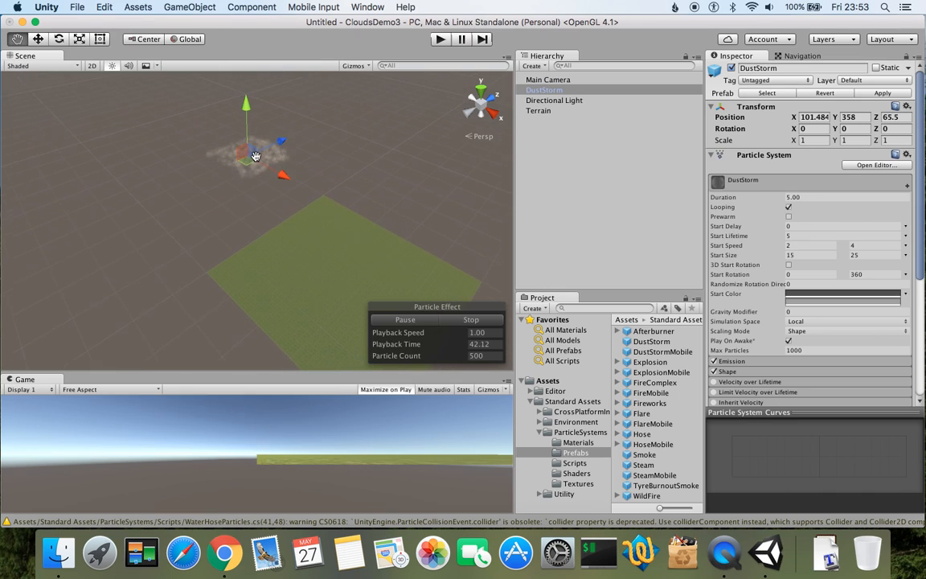
{"action": "scroll", "coordinate": [256, 155], "scroll_direction": "up", "scroll_amount": 5}
{"action": "right_click_drag", "start_coordinate": [303, 229], "coordinate": [277, 57]}
{"action": "middle_click_drag", "start_coordinate": [279, 175], "coordinate": [278, 101]}
{"action": "right_click_drag", "start_coordinate": [246, 283], "coordinate": [238, 145]}
{"action": "middle_click_drag", "start_coordinate": [238, 278], "coordinate": [223, 195]}
{"action": "scroll", "coordinate": [226, 233], "scroll_direction": "up", "scroll_amount": 8}
{"action": "right_click_drag", "start_coordinate": [275, 287], "coordinate": [101, 165]}
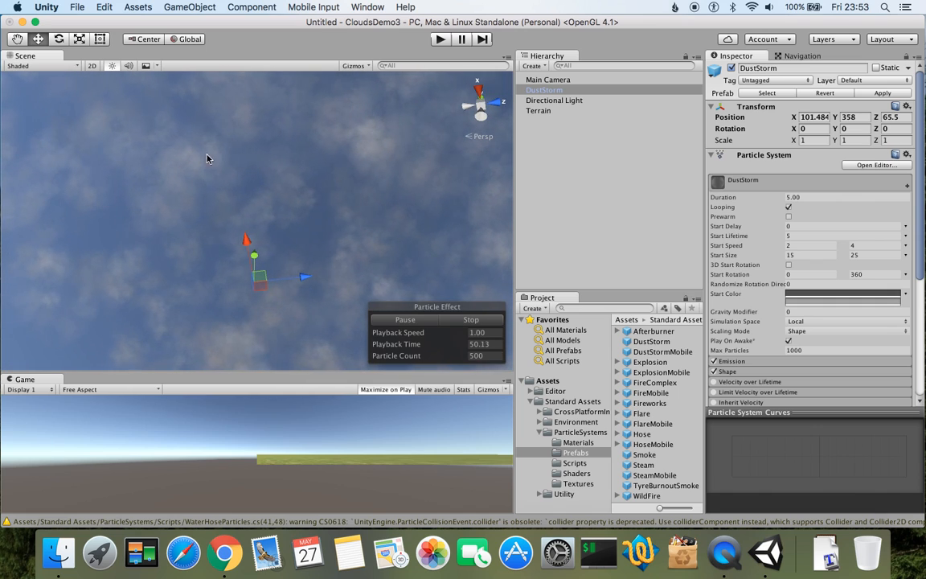
{"action": "scroll", "coordinate": [323, 204], "scroll_direction": "down", "scroll_amount": 5}
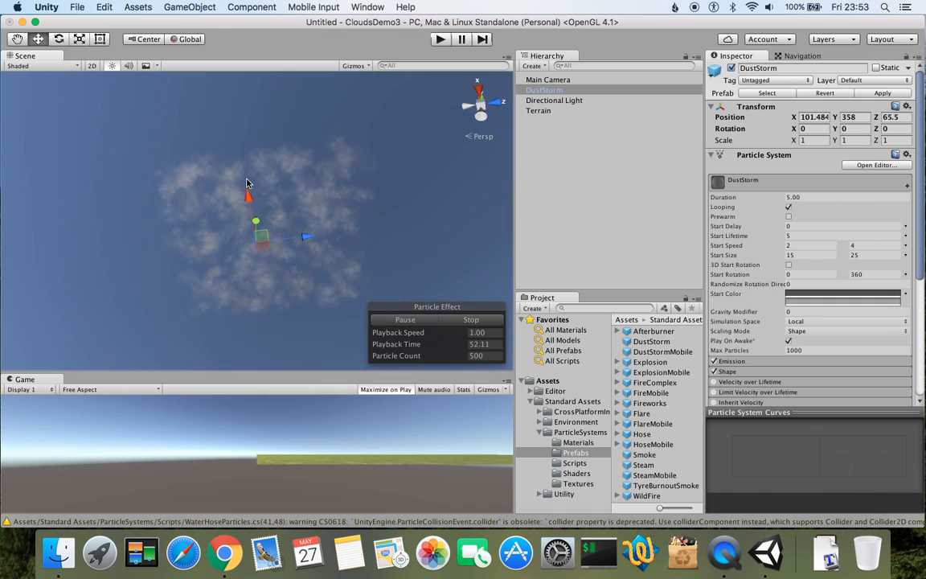
{"action": "scroll", "coordinate": [316, 230], "scroll_direction": "up", "scroll_amount": 5}
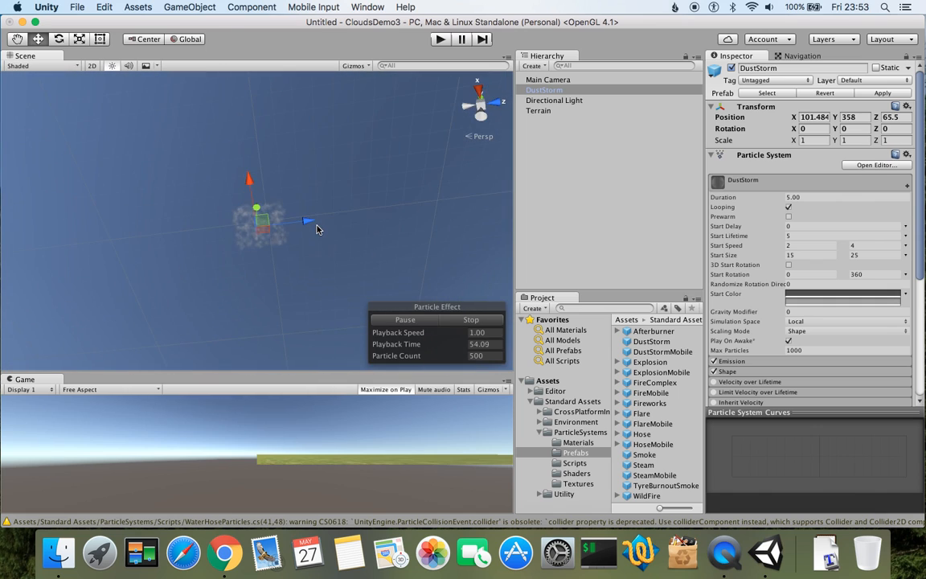
{"action": "left_click_drag", "start_coordinate": [193, 221], "coordinate": [247, 205], "text": "alt"}
{"action": "scroll", "coordinate": [259, 215], "scroll_direction": "down", "scroll_amount": 5}
{"action": "middle_click_drag", "start_coordinate": [260, 215], "coordinate": [210, 147]}
{"action": "left_click_drag", "start_coordinate": [211, 147], "coordinate": [128, 136], "text": "alt"}
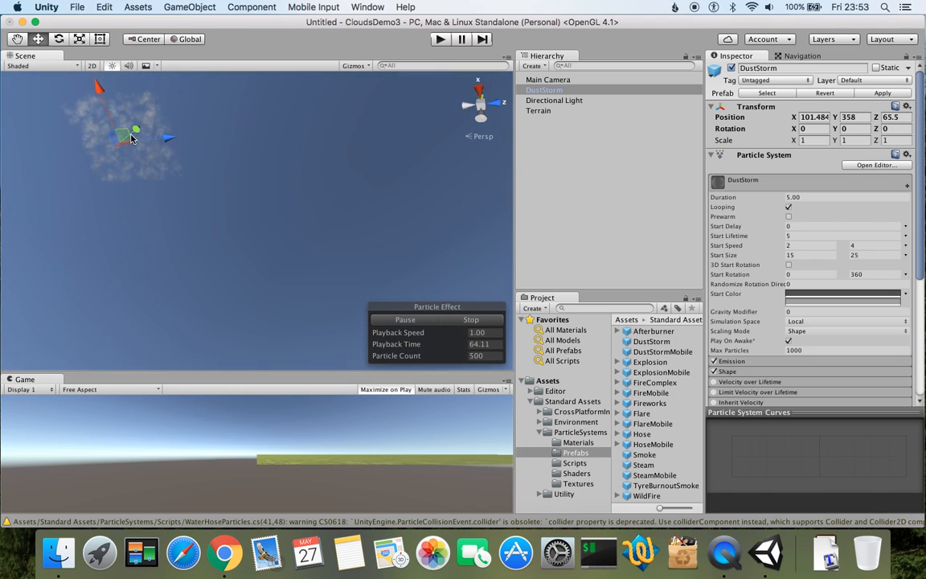
Step: Check the size and placement of the DustStorm particles relative to the terrain from above
{"action": "left_click_drag", "start_coordinate": [178, 205], "coordinate": [76, 314], "text": "alt"}
{"action": "left_click_drag", "start_coordinate": [119, 277], "coordinate": [219, 328], "text": "alt"}
{"action": "left_click_drag", "start_coordinate": [197, 262], "coordinate": [279, 293], "text": "alt"}
{"action": "scroll", "coordinate": [172, 165], "scroll_direction": "down", "scroll_amount": 5}
{"action": "left_click_drag", "start_coordinate": [172, 165], "coordinate": [234, 282], "text": "alt"}
{"action": "left_click_drag", "start_coordinate": [158, 196], "coordinate": [299, 339], "text": "alt"}
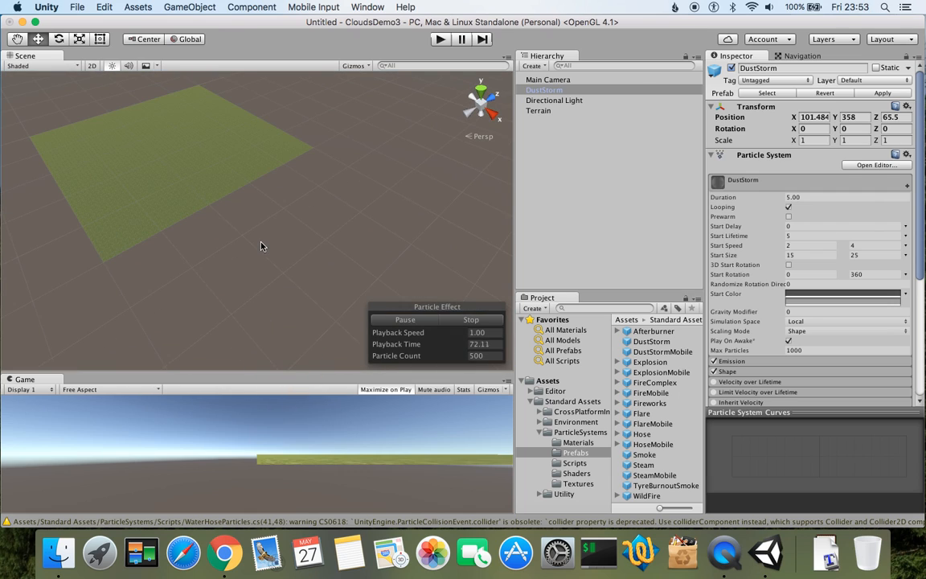
{"action": "left_click_drag", "start_coordinate": [296, 228], "coordinate": [368, 296], "text": "alt"}
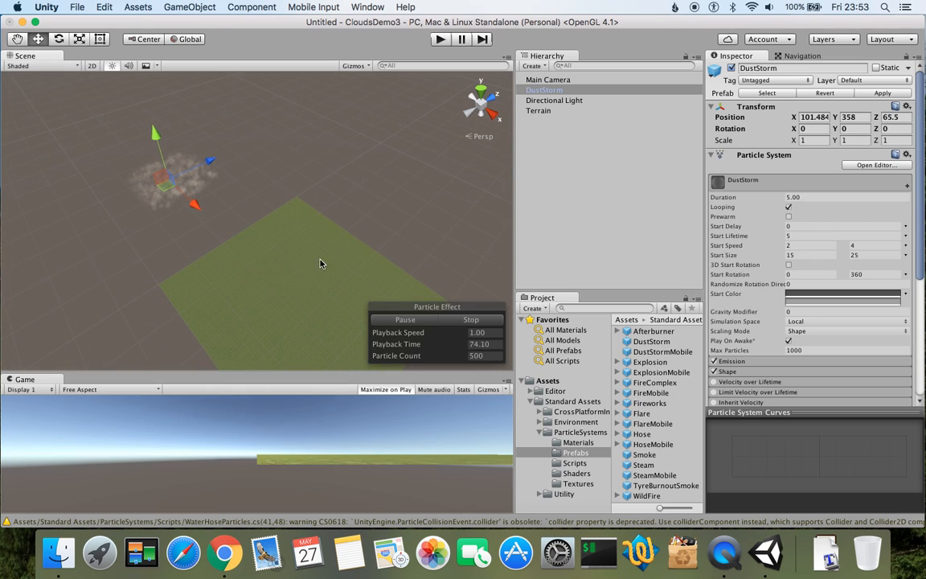
{"action": "left_click_drag", "start_coordinate": [293, 250], "coordinate": [302, 181], "text": "alt"}
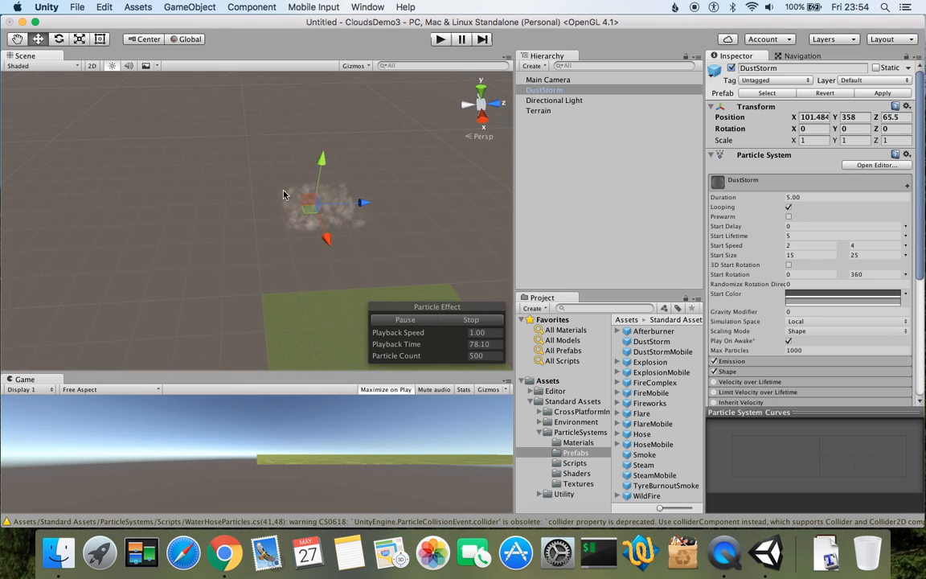
{"action": "left_click_drag", "start_coordinate": [358, 225], "coordinate": [334, 222], "text": "alt"}
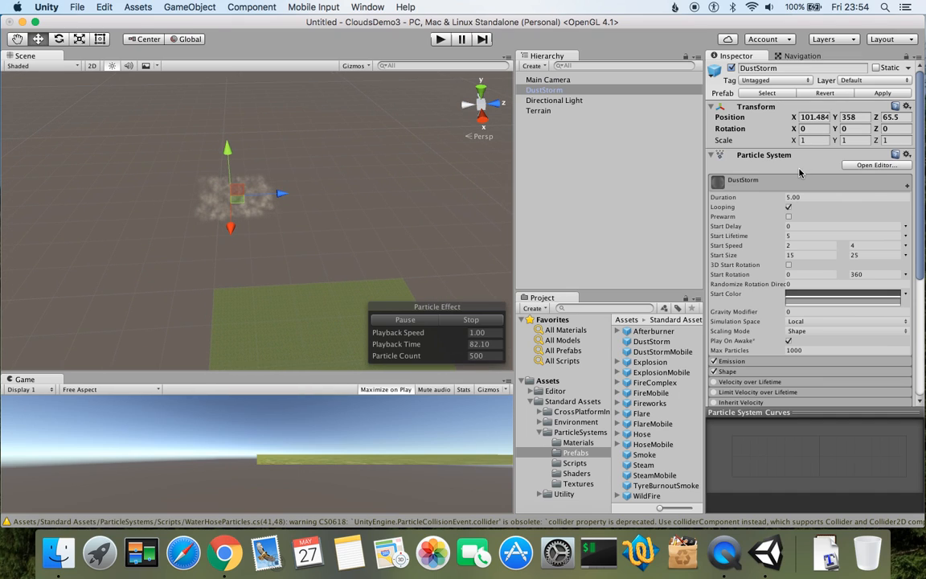
Step: Set the DustStorm object's scale to 100 on both the X and Z axes
{"action": "left_click", "coordinate": [820, 140]}
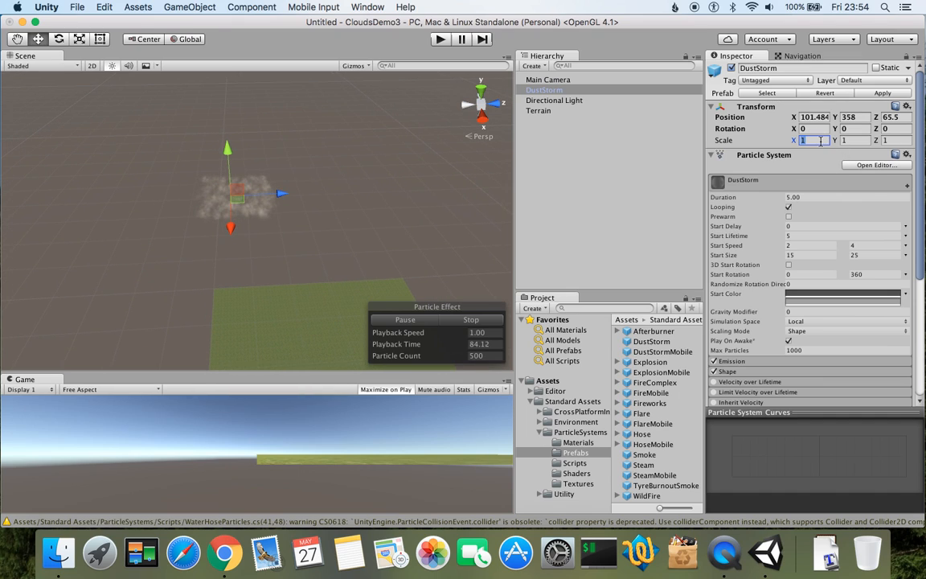
{"action": "left_click", "coordinate": [813, 140]}
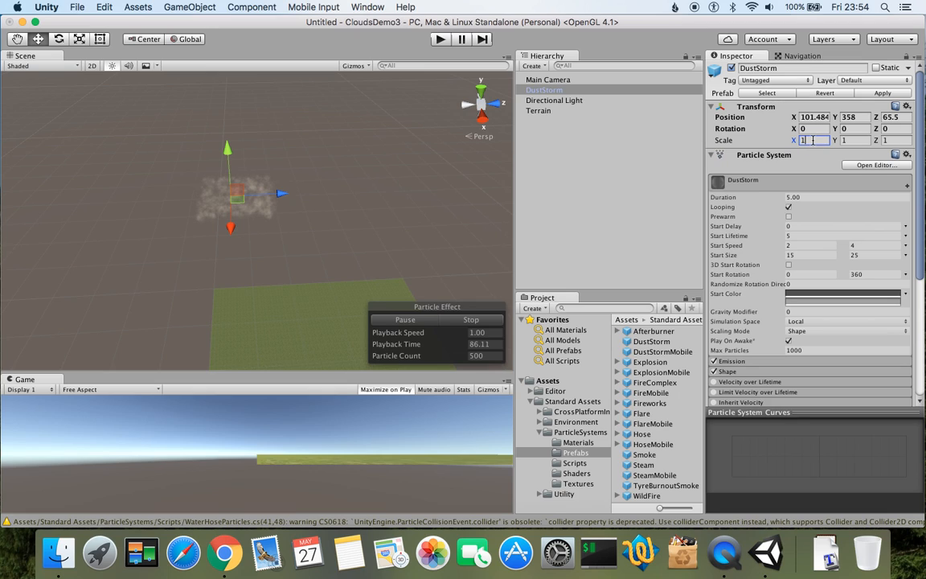
{"action": "type", "text": "0"}
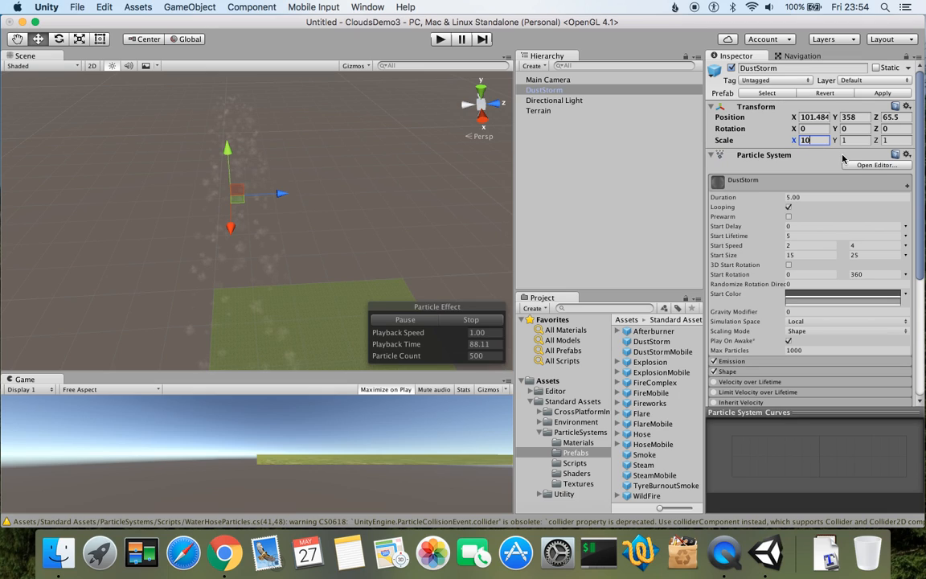
{"action": "type", "text": "0"}
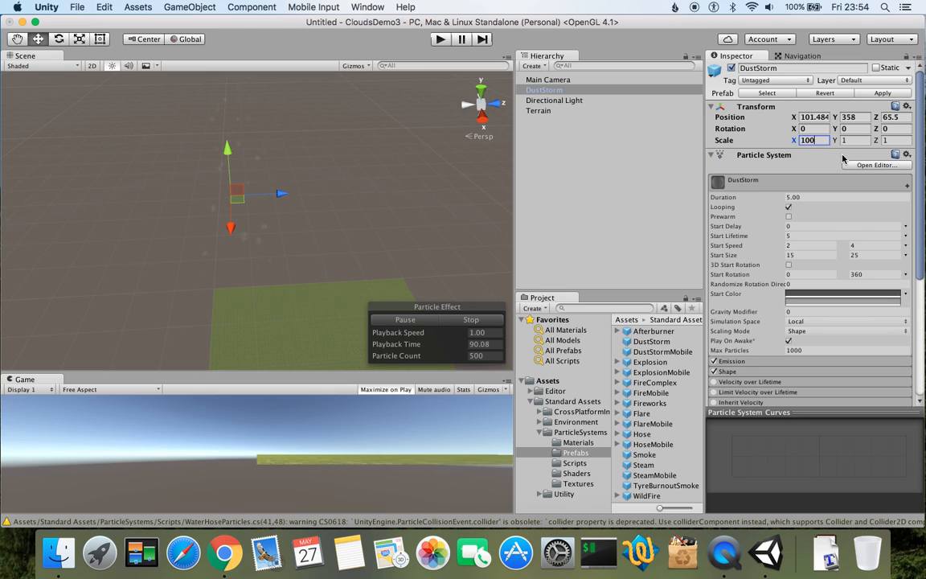
{"action": "left_click", "coordinate": [897, 141]}
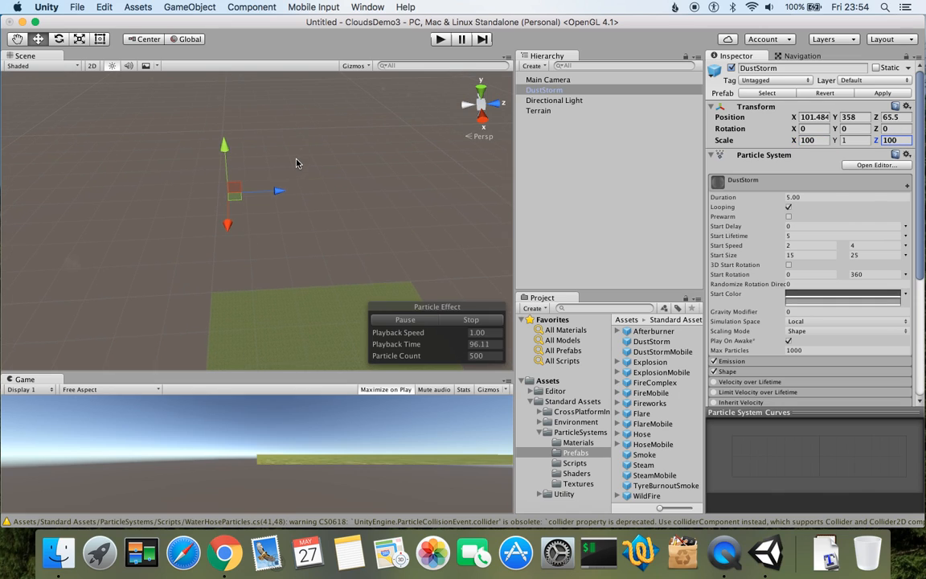
Step: Set the DustStorm particle system's start size range to 150 and 250
{"action": "left_click_drag", "start_coordinate": [300, 182], "coordinate": [303, 95], "text": "alt"}
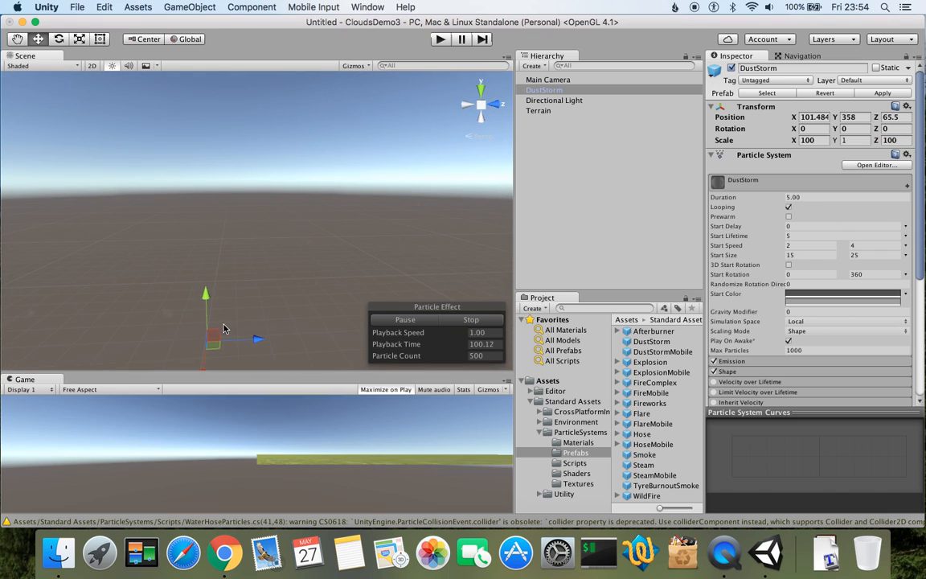
{"action": "left_click_drag", "start_coordinate": [336, 243], "coordinate": [227, 304], "text": "alt"}
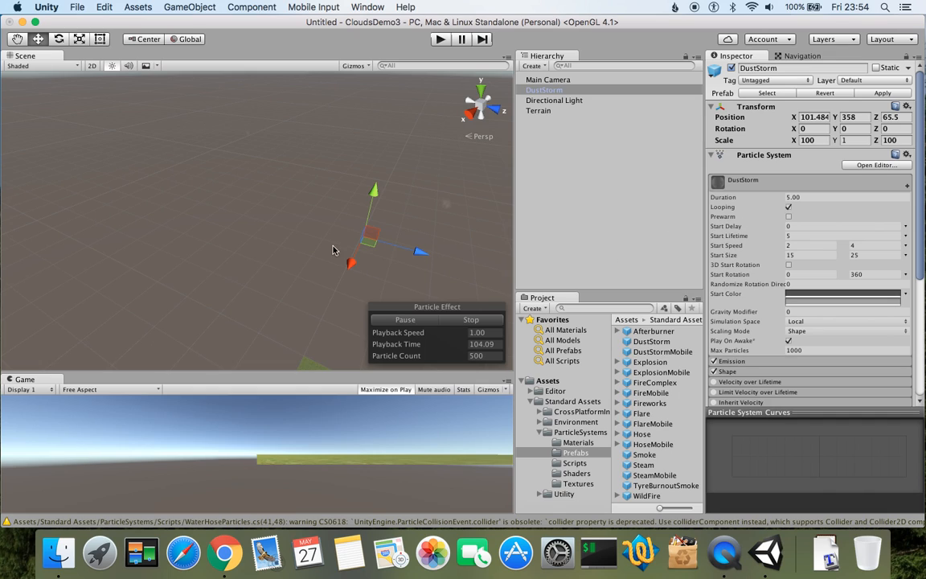
{"action": "scroll", "coordinate": [436, 213], "scroll_direction": "down", "scroll_amount": 10}
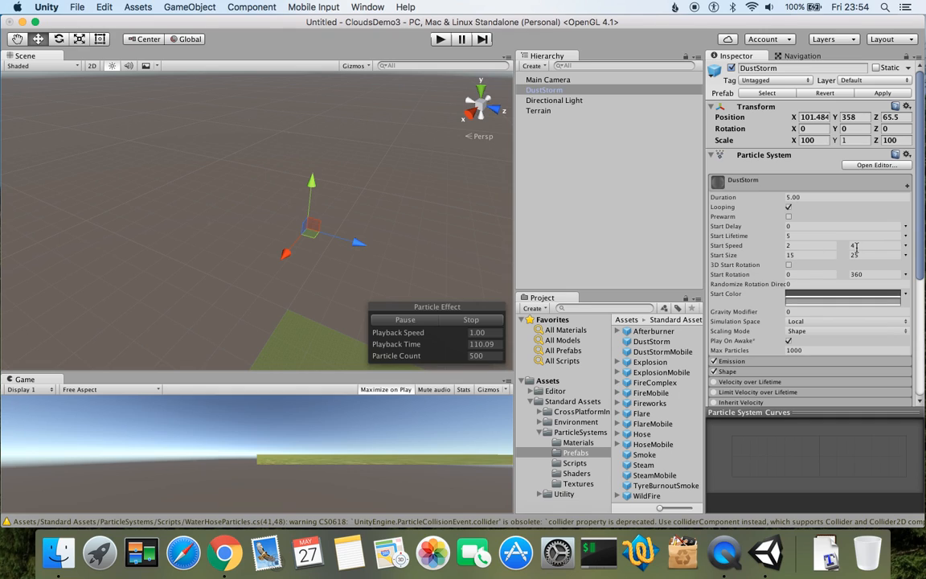
{"action": "left_click", "coordinate": [796, 255]}
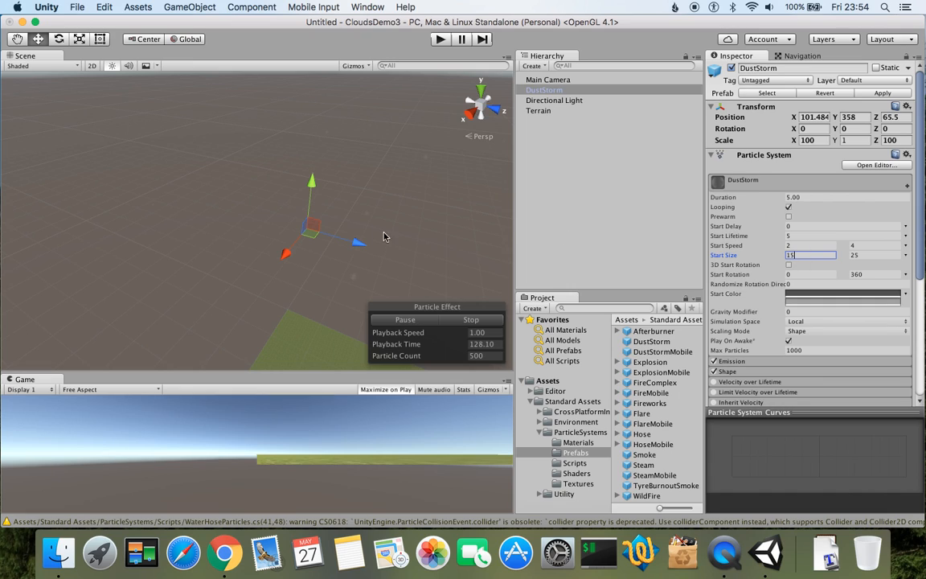
{"action": "left_click", "coordinate": [869, 255]}
{"action": "type", "text": "0"}
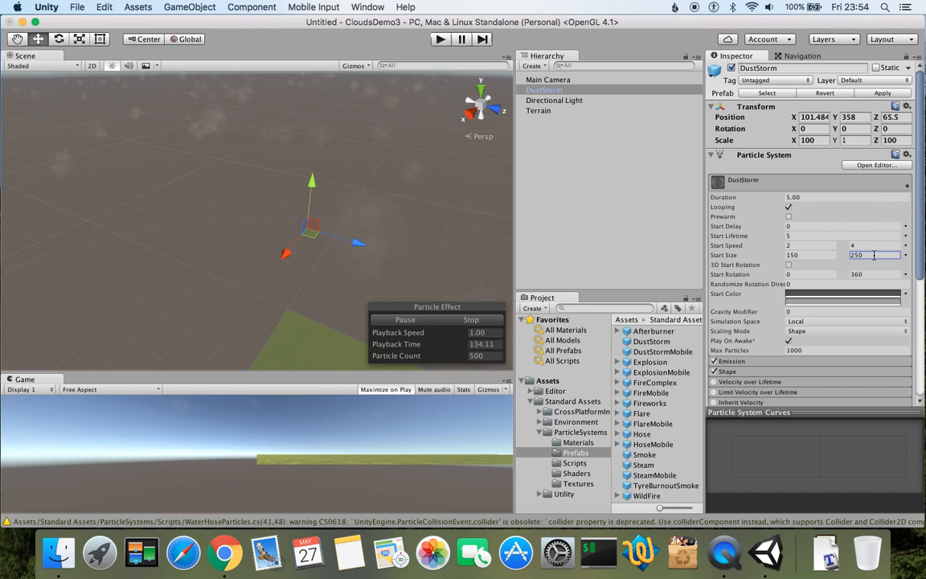
Step: Examine the spread of the enlarged particles from several angles, ending framed on the DustStorm object above the terrain
{"action": "right_click_drag", "start_coordinate": [400, 255], "coordinate": [290, 214]}
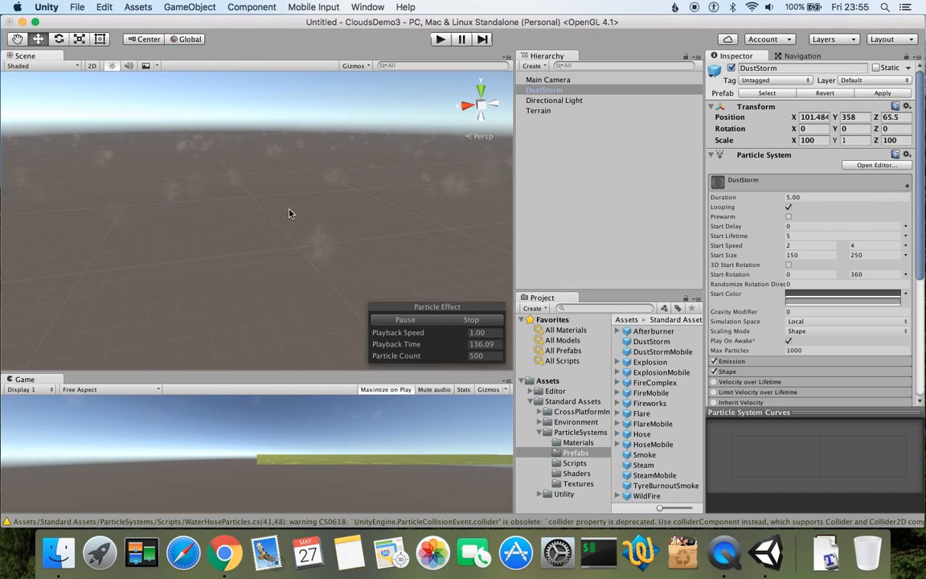
{"action": "right_click_drag", "start_coordinate": [349, 207], "coordinate": [89, 223]}
{"action": "right_click_drag", "start_coordinate": [268, 234], "coordinate": [221, 290]}
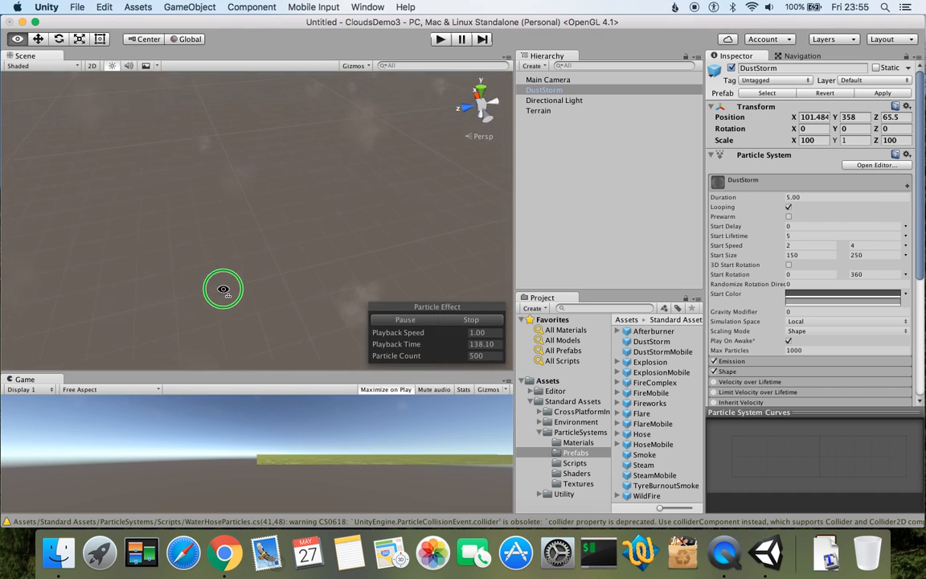
{"action": "right_click_drag", "start_coordinate": [230, 233], "coordinate": [268, 163]}
{"action": "middle_click_drag", "start_coordinate": [253, 268], "coordinate": [267, 196]}
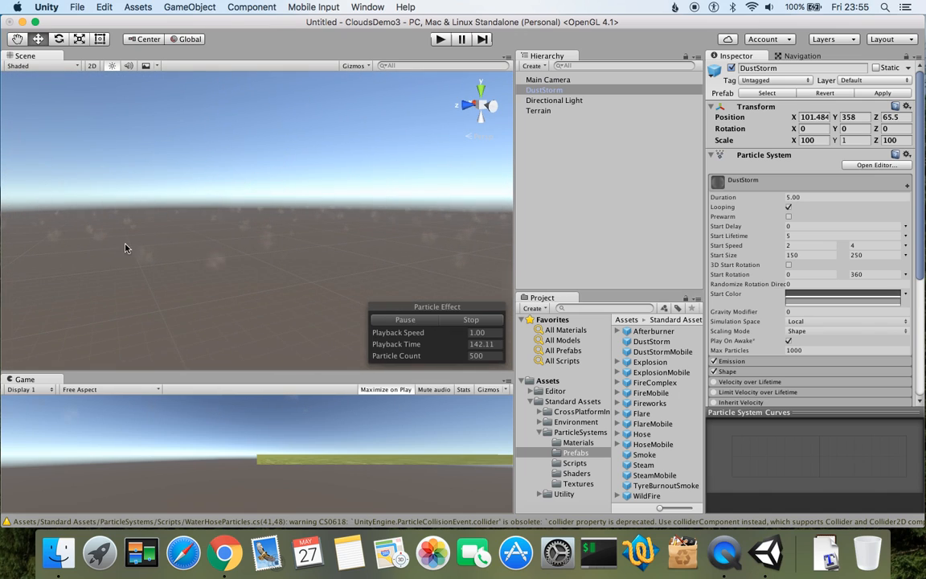
{"action": "right_click_drag", "start_coordinate": [126, 249], "coordinate": [370, 332]}
{"action": "key", "text": "f"}
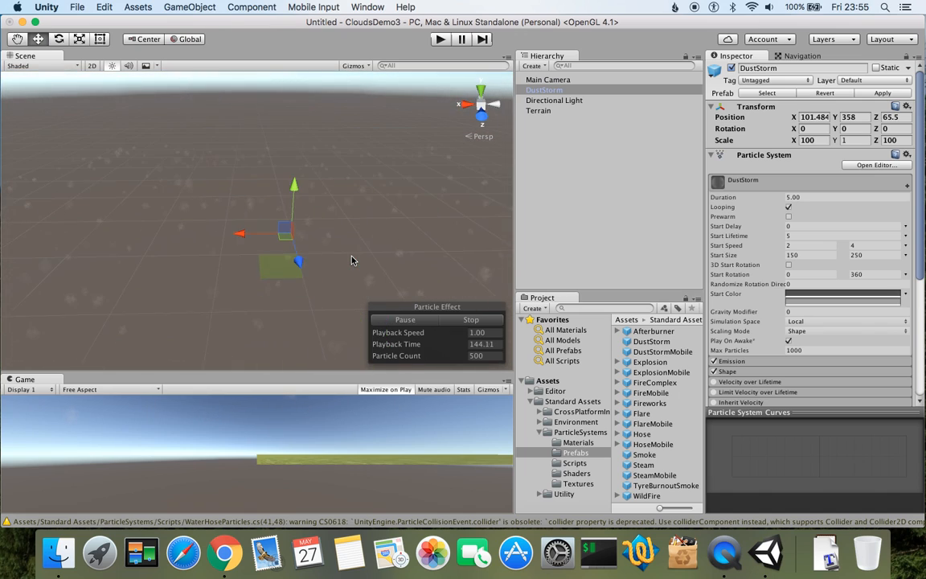
Step: Set the DustStorm particle system's start size range to 1500 and 2500
{"action": "scroll", "coordinate": [352, 261], "scroll_direction": "up", "scroll_amount": 10}
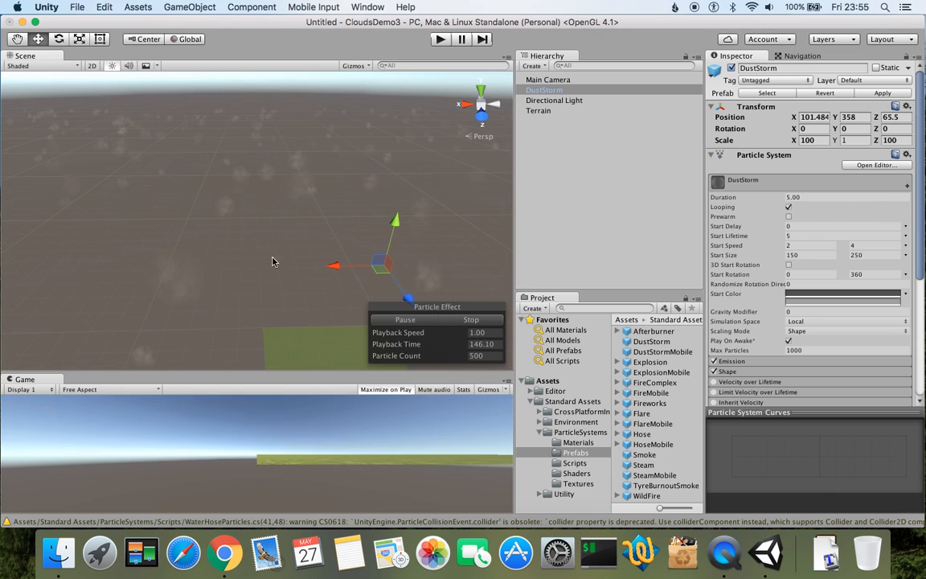
{"action": "left_click", "coordinate": [813, 256]}
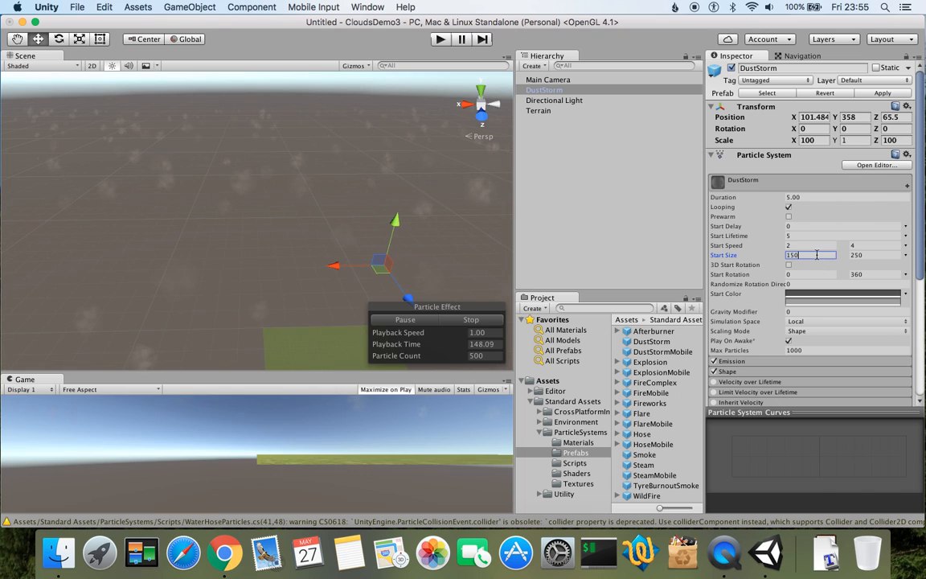
{"action": "type", "text": "0"}
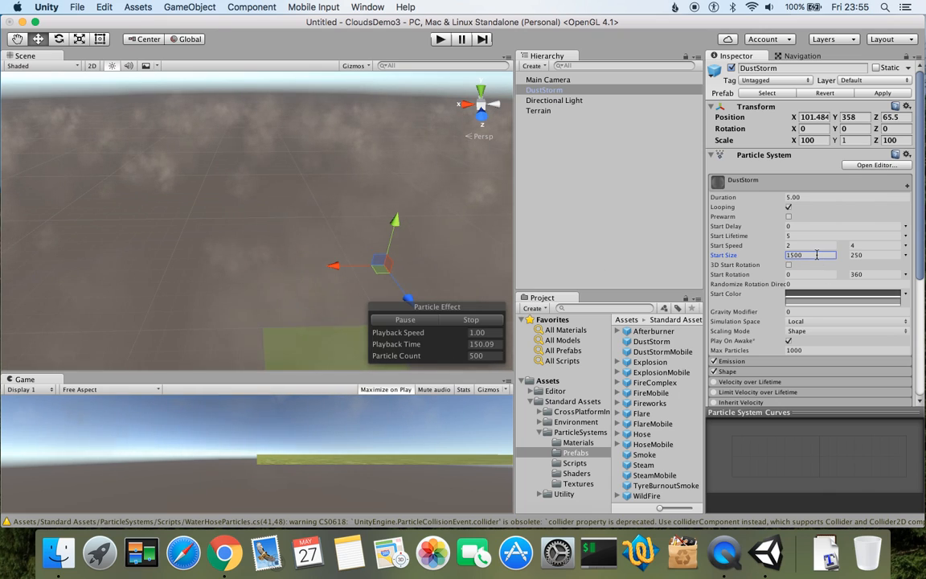
{"action": "left_click", "coordinate": [869, 255]}
{"action": "left_click", "coordinate": [879, 256]}
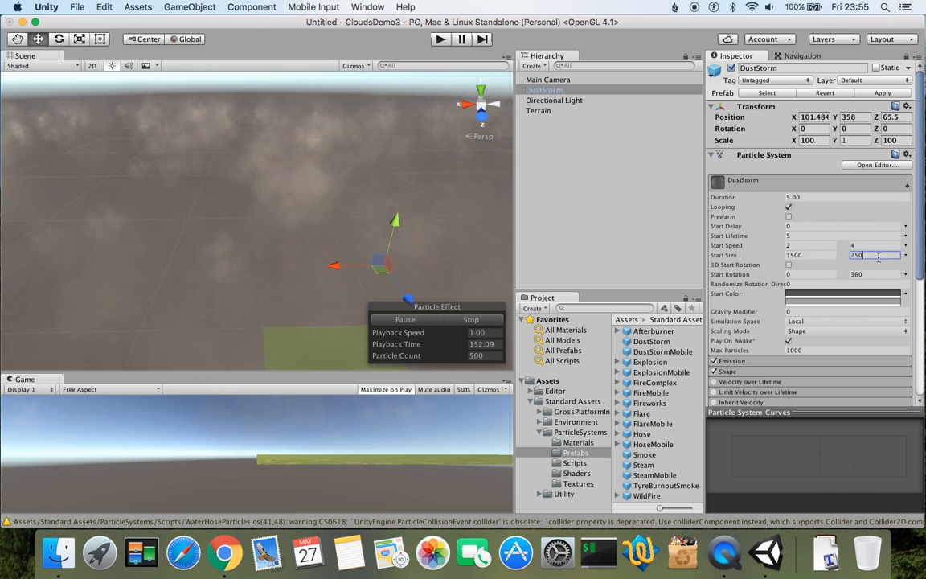
{"action": "type", "text": "0"}
Step: Raise the DustStorm object above the terrain by setting its Y position to 1000
{"action": "scroll", "coordinate": [313, 285], "scroll_direction": "down", "scroll_amount": 5}
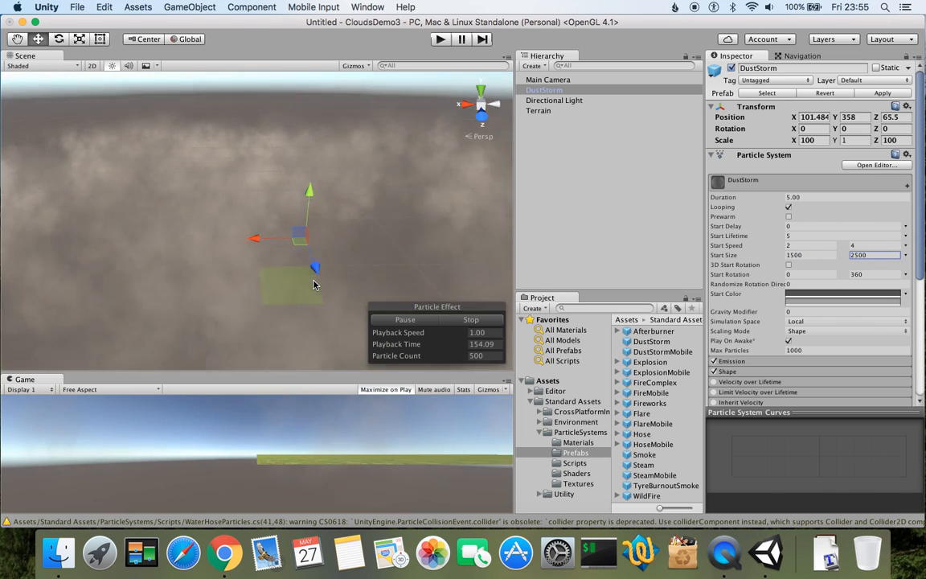
{"action": "scroll", "coordinate": [314, 284], "scroll_direction": "down", "scroll_amount": 5}
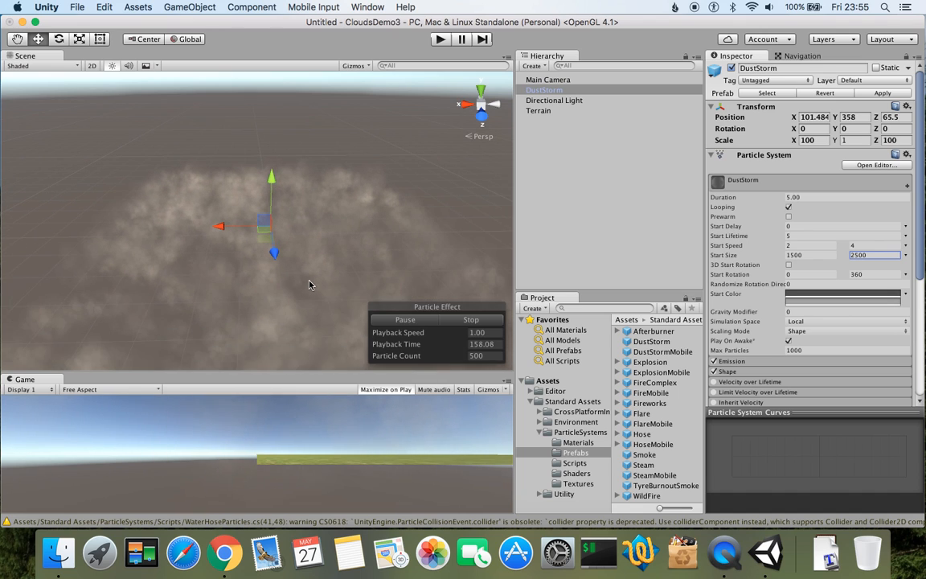
{"action": "left_click_drag", "start_coordinate": [312, 284], "coordinate": [342, 260], "text": "alt"}
{"action": "middle_click_drag", "start_coordinate": [342, 261], "coordinate": [412, 200]}
{"action": "left_click_drag", "start_coordinate": [206, 290], "coordinate": [310, 216], "text": "alt"}
{"action": "middle_click_drag", "start_coordinate": [91, 321], "coordinate": [181, 299]}
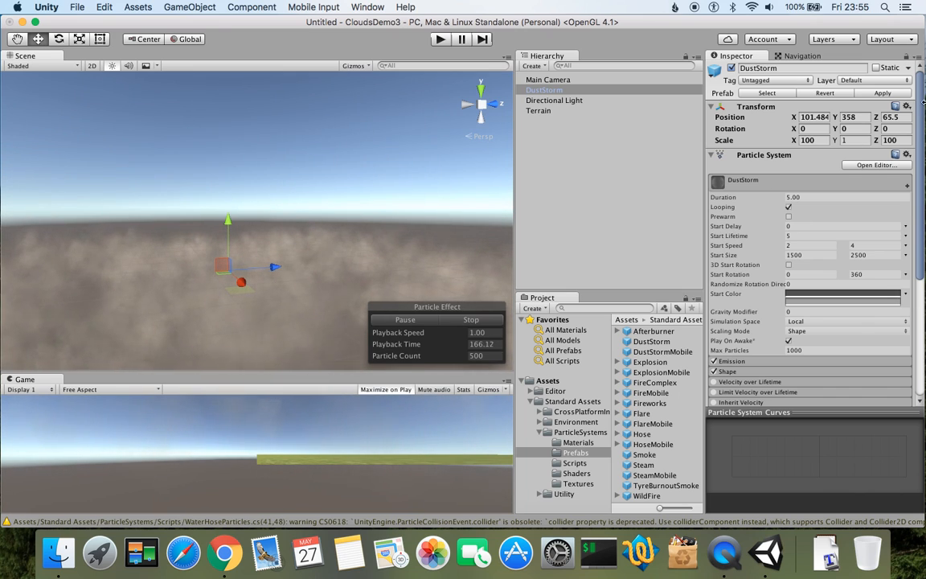
{"action": "left_click", "coordinate": [853, 118]}
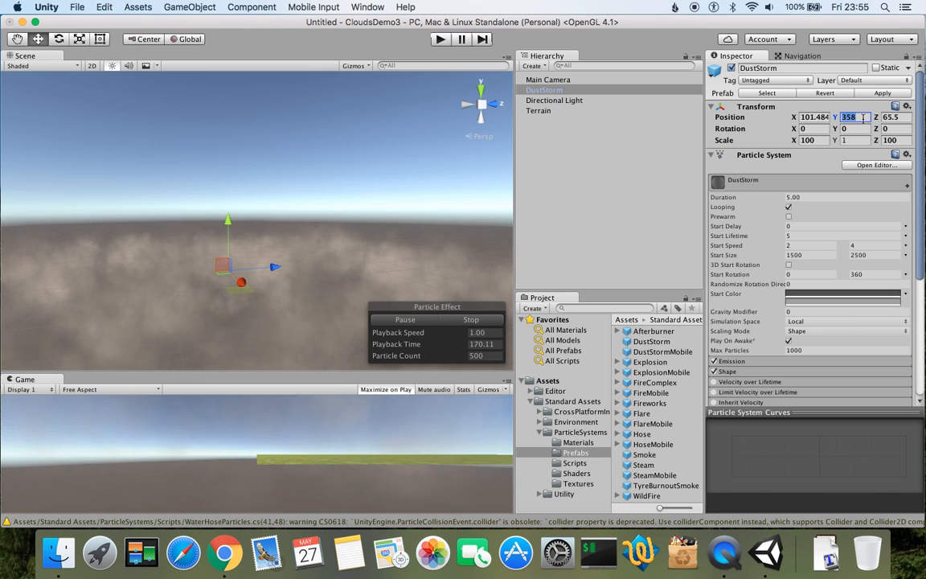
{"action": "type", "text": "10"}
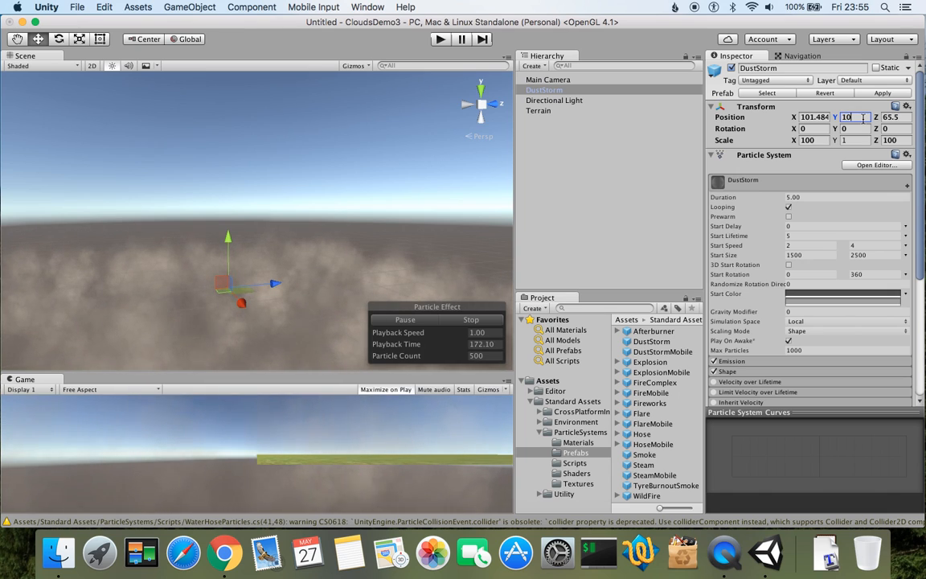
{"action": "type", "text": "00"}
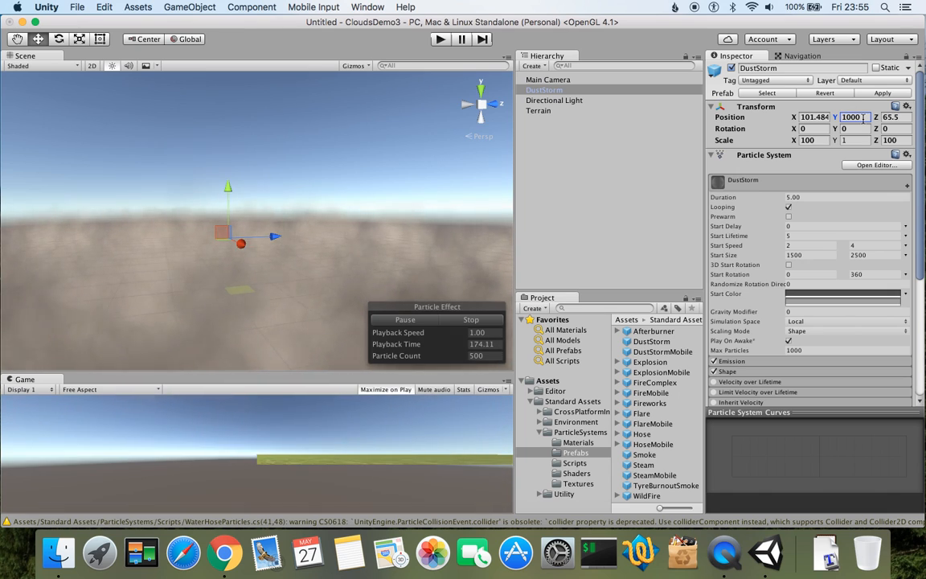
Step: Examine the raised DustStorm clouds against the sky from below and from several directions
{"action": "scroll", "coordinate": [251, 233], "scroll_direction": "up", "scroll_amount": 5}
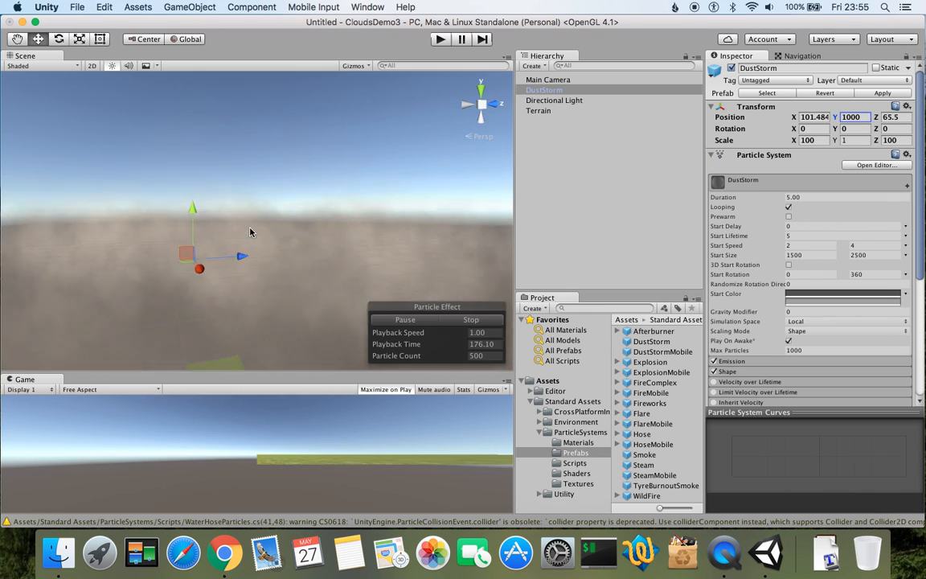
{"action": "middle_click_drag", "start_coordinate": [250, 234], "coordinate": [186, 185]}
{"action": "right_click_drag", "start_coordinate": [326, 167], "coordinate": [111, 331]}
{"action": "right_click_drag", "start_coordinate": [367, 209], "coordinate": [184, 148]}
{"action": "scroll", "coordinate": [224, 171], "scroll_direction": "up", "scroll_amount": 10}
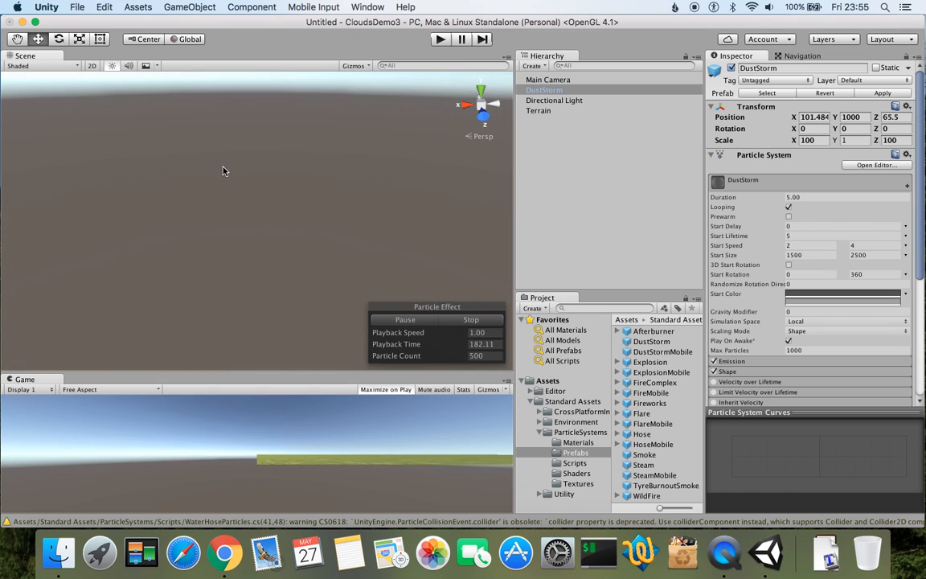
{"action": "scroll", "coordinate": [224, 170], "scroll_direction": "down", "scroll_amount": 10}
{"action": "right_click_drag", "start_coordinate": [200, 223], "coordinate": [248, 194]}
{"action": "middle_click_drag", "start_coordinate": [235, 225], "coordinate": [231, 198]}
{"action": "scroll", "coordinate": [230, 204], "scroll_direction": "up", "scroll_amount": 5}
{"action": "right_click_drag", "start_coordinate": [218, 273], "coordinate": [151, 241]}
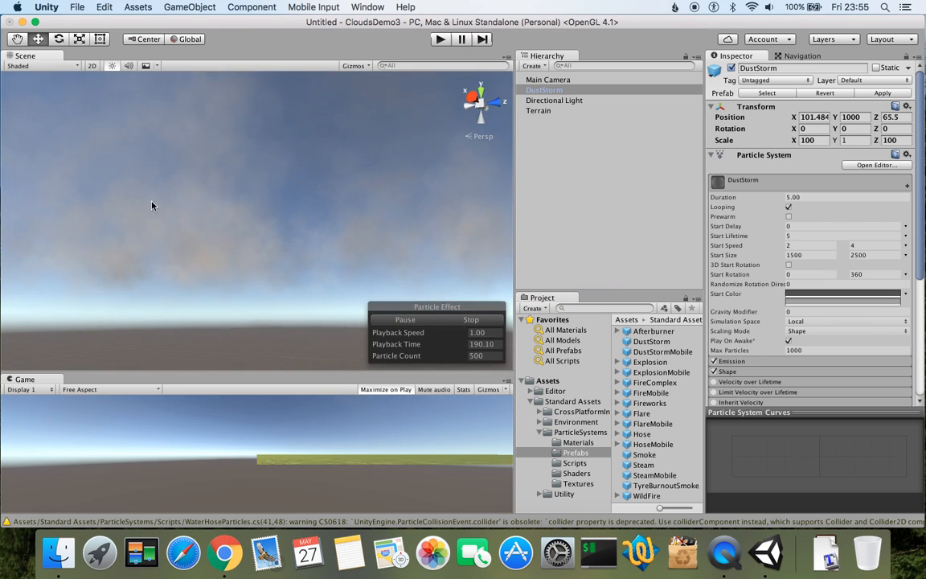
{"action": "right_click_drag", "start_coordinate": [321, 240], "coordinate": [393, 173]}
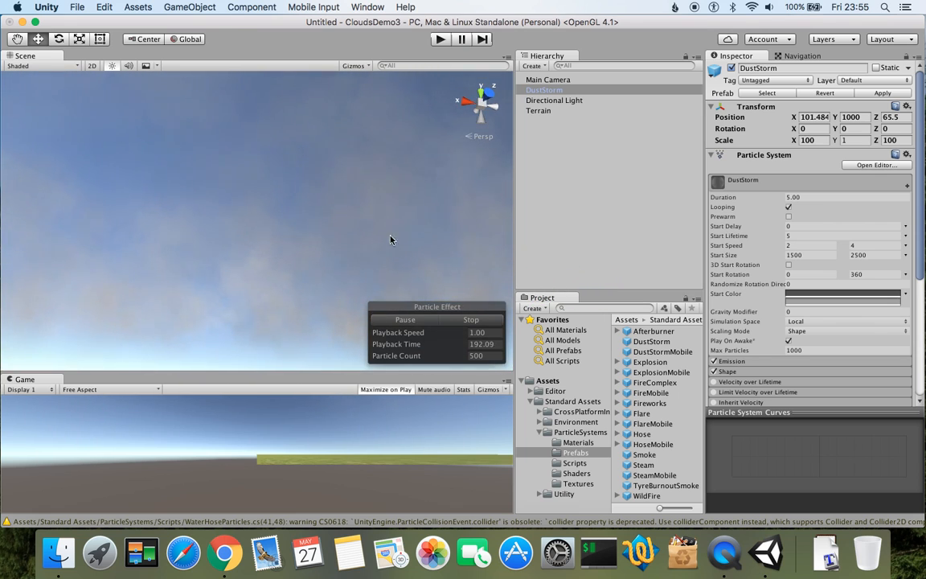
{"action": "right_click_drag", "start_coordinate": [146, 271], "coordinate": [203, 257]}
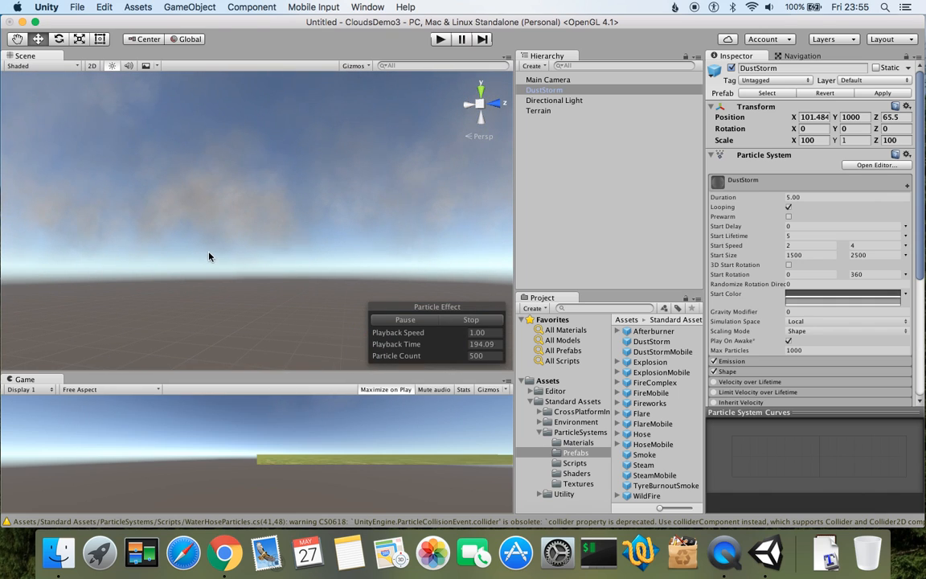
{"action": "right_click_drag", "start_coordinate": [226, 297], "coordinate": [178, 209]}
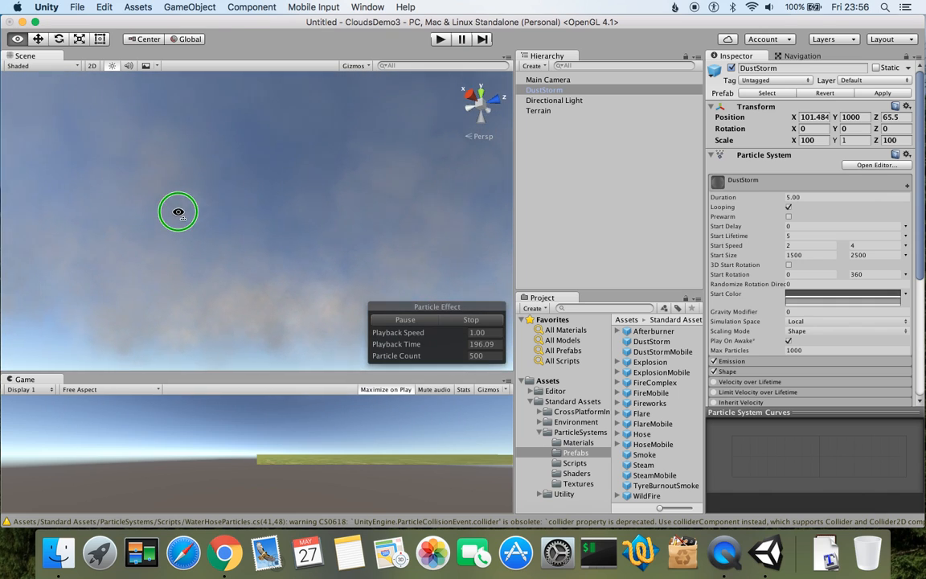
{"action": "mouse_move", "coordinate": [212, 293]}
{"action": "right_mouse_down"}
{"action": "mouse_move", "coordinate": [184, 250]}
{"action": "mouse_move", "coordinate": [129, 249]}
{"action": "right_mouse_up"}
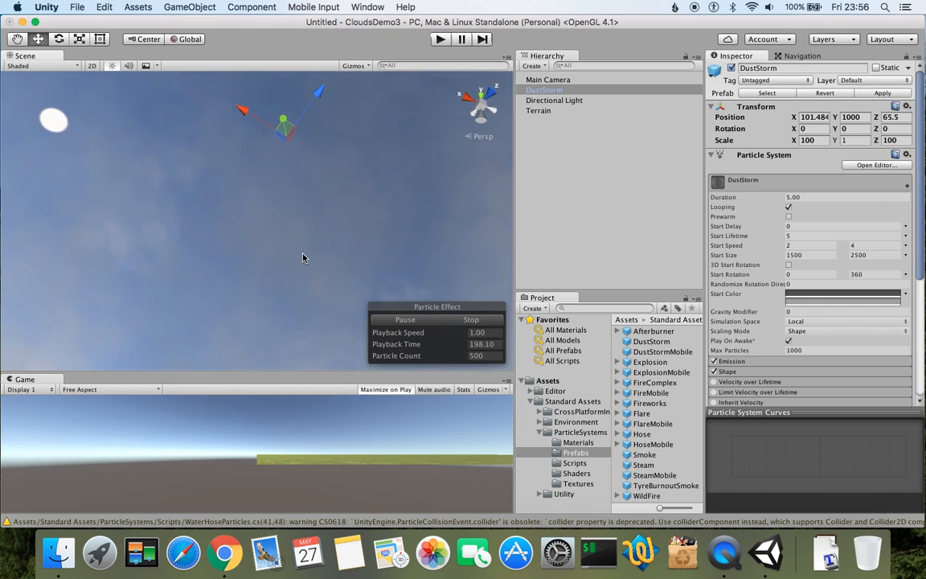
{"action": "right_click_drag", "start_coordinate": [269, 276], "coordinate": [204, 256]}
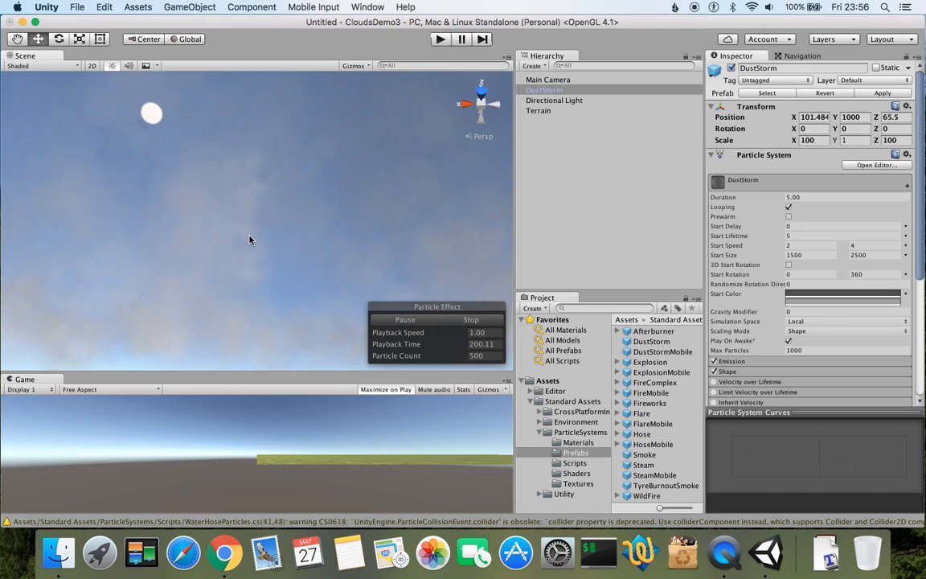
{"action": "scroll", "coordinate": [249, 237], "scroll_direction": "down", "scroll_amount": 10}
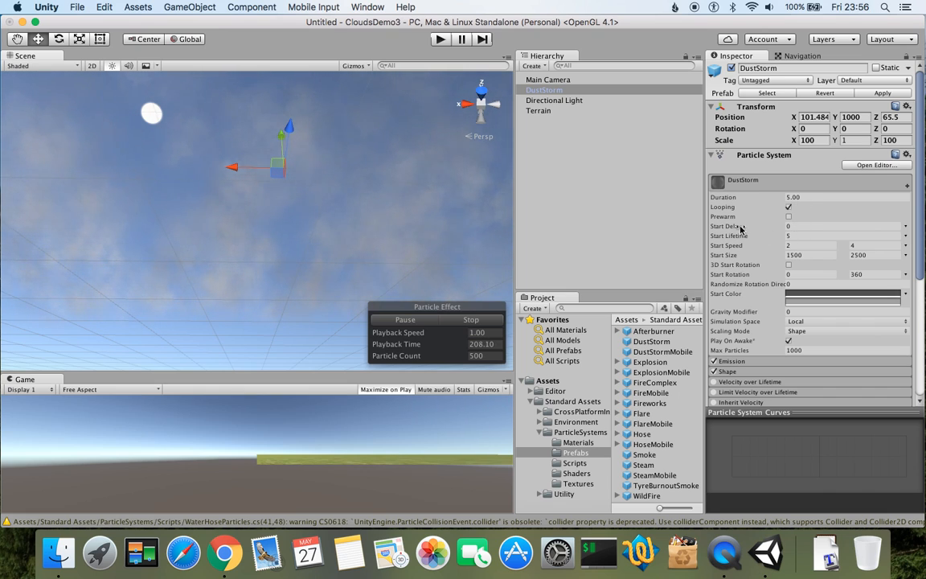
Step: Set the DustStorm particle system's duration and start lifetime to 50 each, and check the clouds from different directions
{"action": "left_click", "coordinate": [793, 196]}
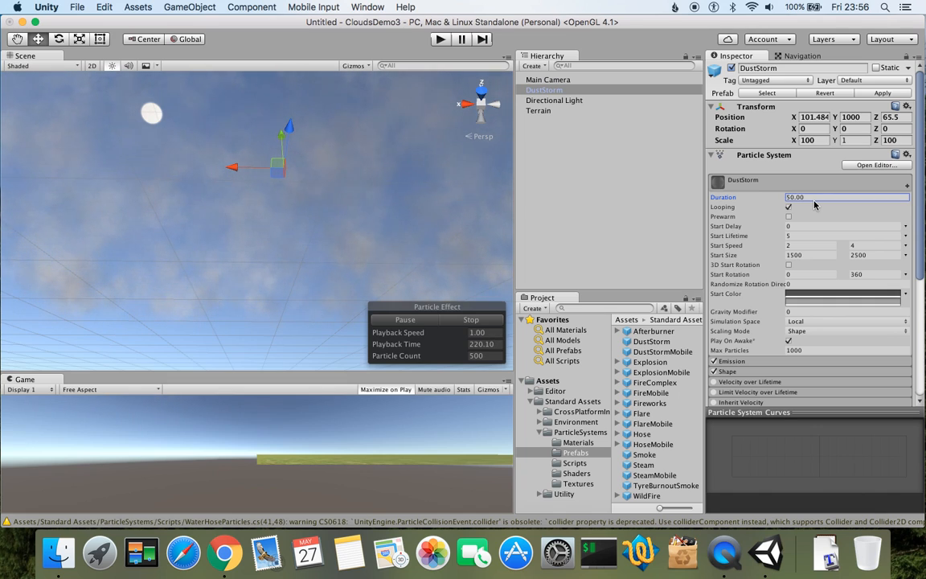
{"action": "left_click", "coordinate": [796, 235]}
{"action": "type", "text": "0"}
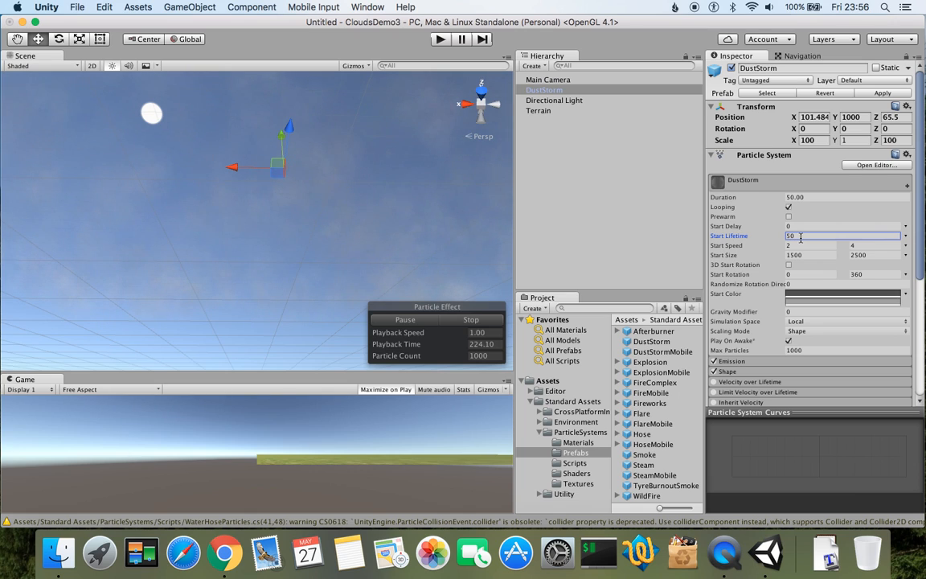
{"action": "right_click_drag", "start_coordinate": [368, 195], "coordinate": [176, 228]}
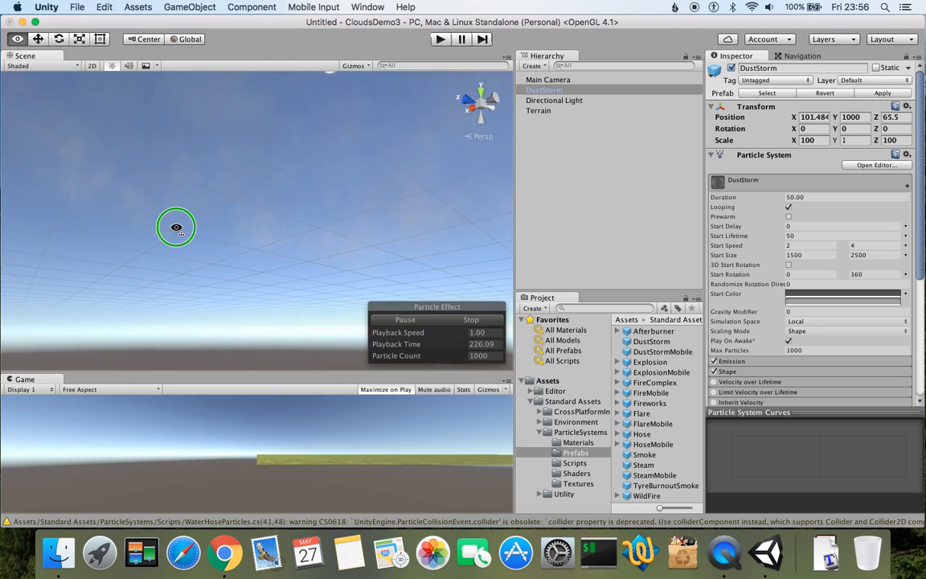
{"action": "middle_click_drag", "start_coordinate": [291, 180], "coordinate": [207, 211]}
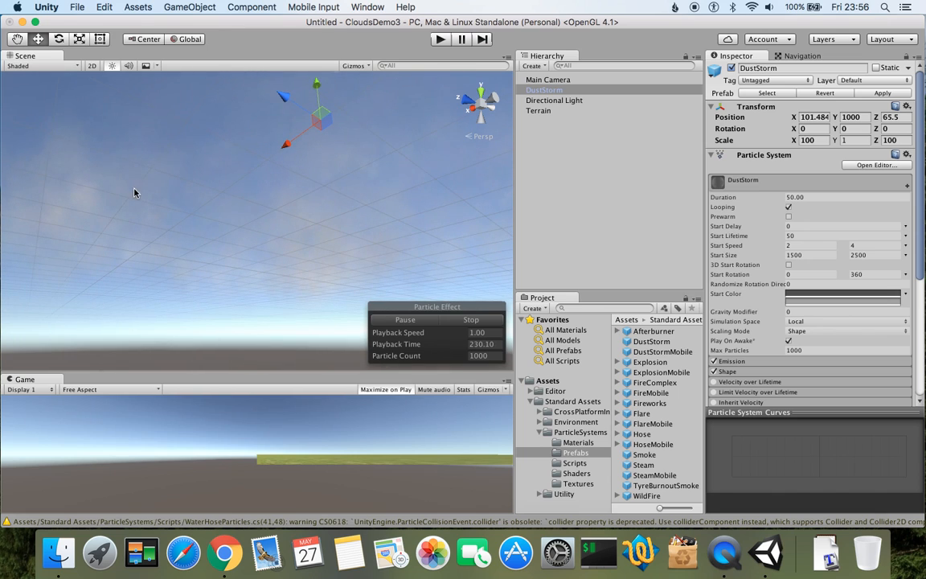
{"action": "right_click_drag", "start_coordinate": [350, 207], "coordinate": [123, 215]}
{"action": "right_click_drag", "start_coordinate": [286, 254], "coordinate": [246, 220]}
{"action": "right_click_drag", "start_coordinate": [338, 226], "coordinate": [306, 182]}
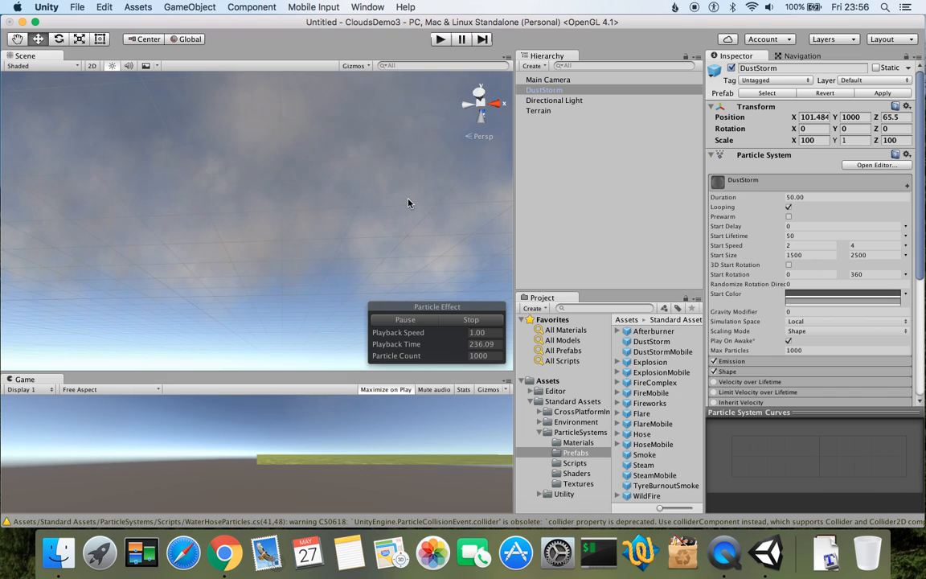
Step: Set the Rotation over Lifetime angular velocity range of the DustStorm particles to -6 and 6
{"action": "scroll", "coordinate": [805, 293], "scroll_direction": "down", "scroll_amount": 5}
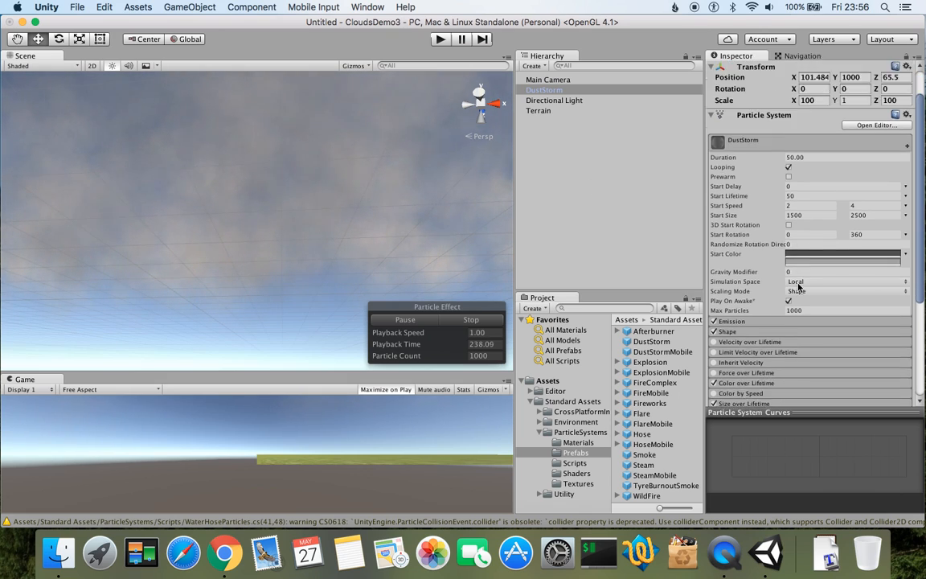
{"action": "scroll", "coordinate": [784, 305], "scroll_direction": "down", "scroll_amount": 1}
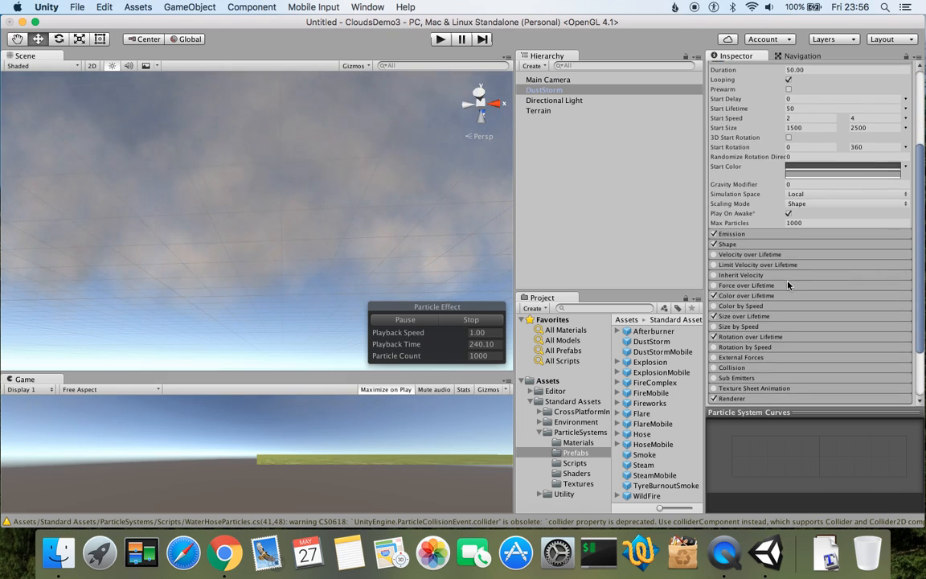
{"action": "left_click", "coordinate": [749, 337]}
{"action": "scroll", "coordinate": [789, 290], "scroll_direction": "down", "scroll_amount": 1}
{"action": "scroll", "coordinate": [789, 290], "scroll_direction": "down", "scroll_amount": 4}
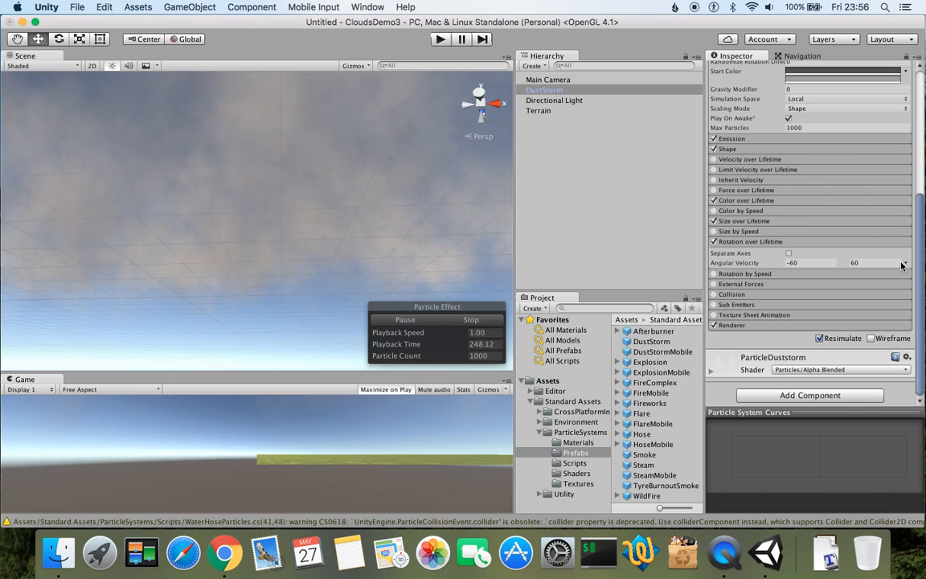
{"action": "left_click", "coordinate": [808, 262]}
{"action": "type", "text": "-6"}
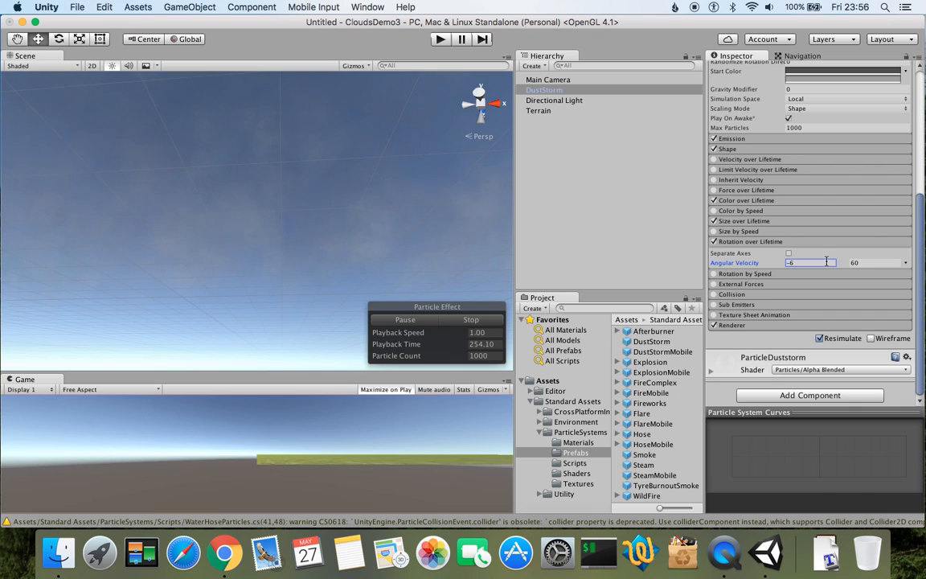
{"action": "left_click", "coordinate": [871, 262]}
{"action": "type", "text": "6"}
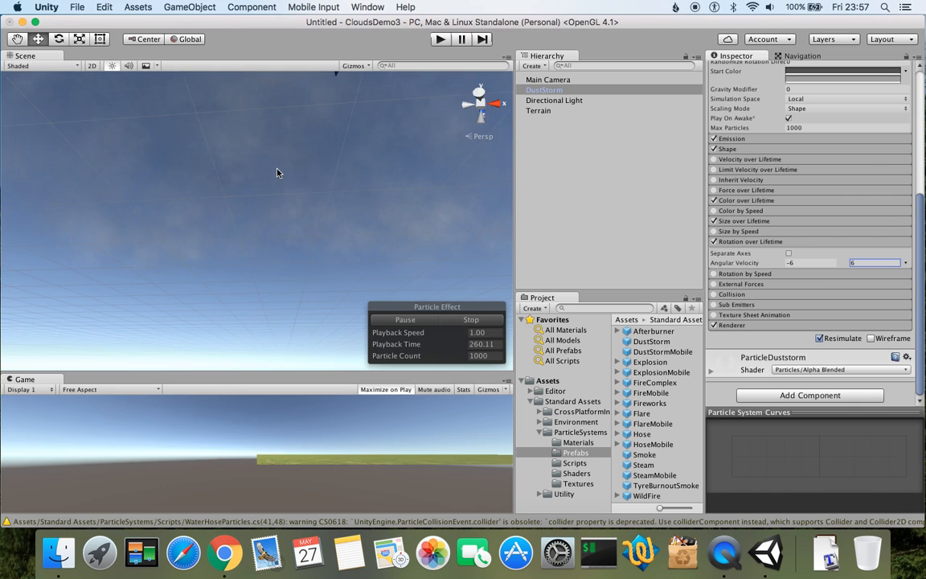
Step: Check the slower-rotating clouds from several directions and enable Prewarm on the DustStorm particle system
{"action": "right_click_drag", "start_coordinate": [365, 229], "coordinate": [136, 163]}
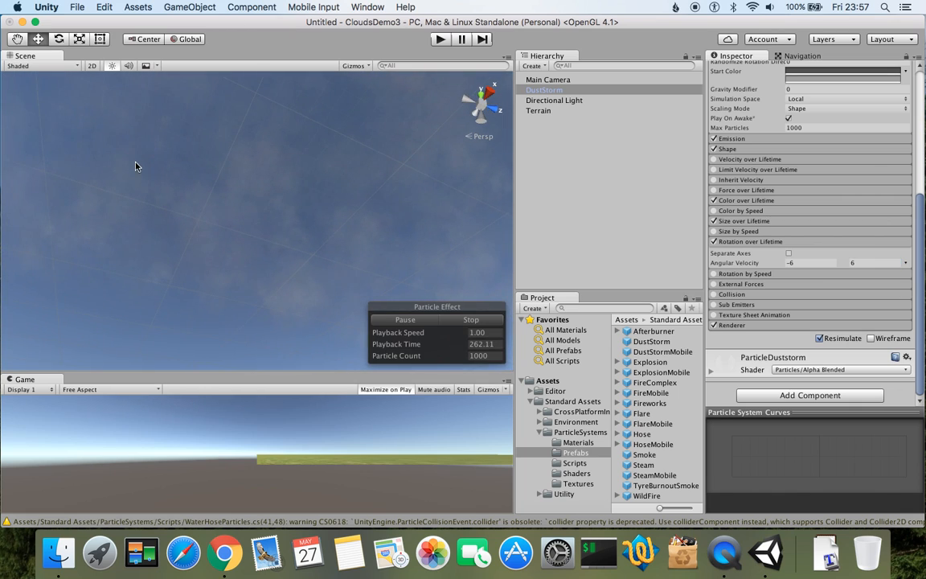
{"action": "right_click_drag", "start_coordinate": [297, 200], "coordinate": [109, 217]}
{"action": "right_click_drag", "start_coordinate": [348, 191], "coordinate": [217, 258]}
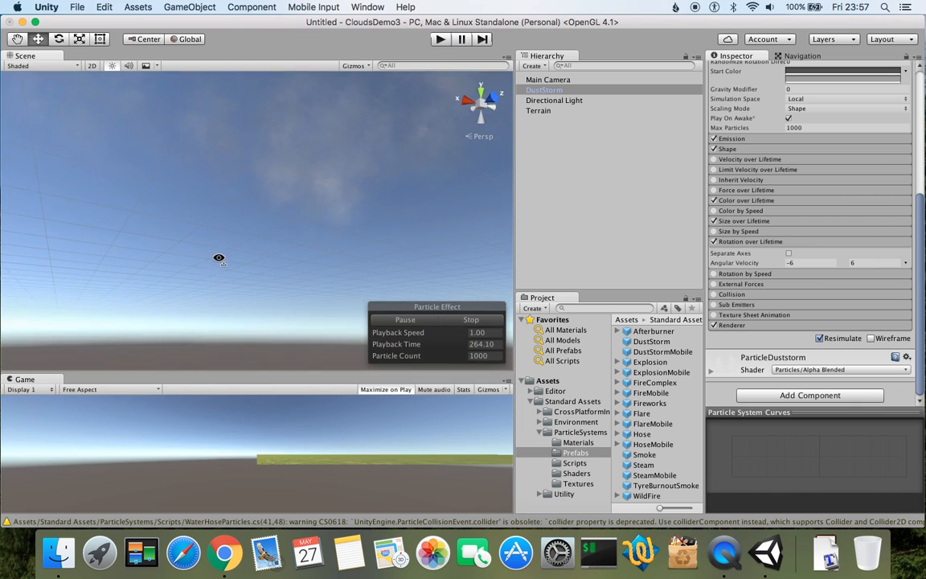
{"action": "middle_click_drag", "start_coordinate": [342, 229], "coordinate": [305, 255]}
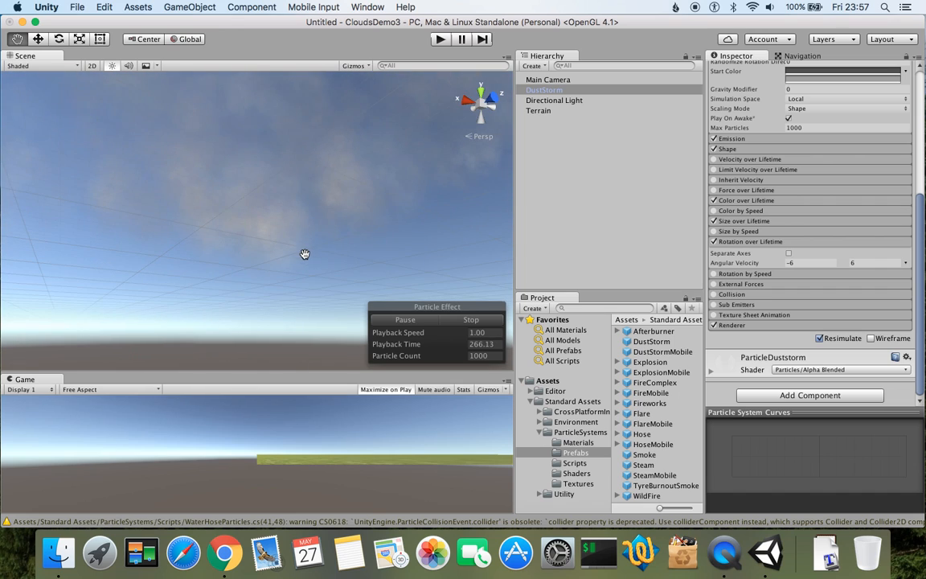
{"action": "scroll", "coordinate": [763, 187], "scroll_direction": "up", "scroll_amount": 10}
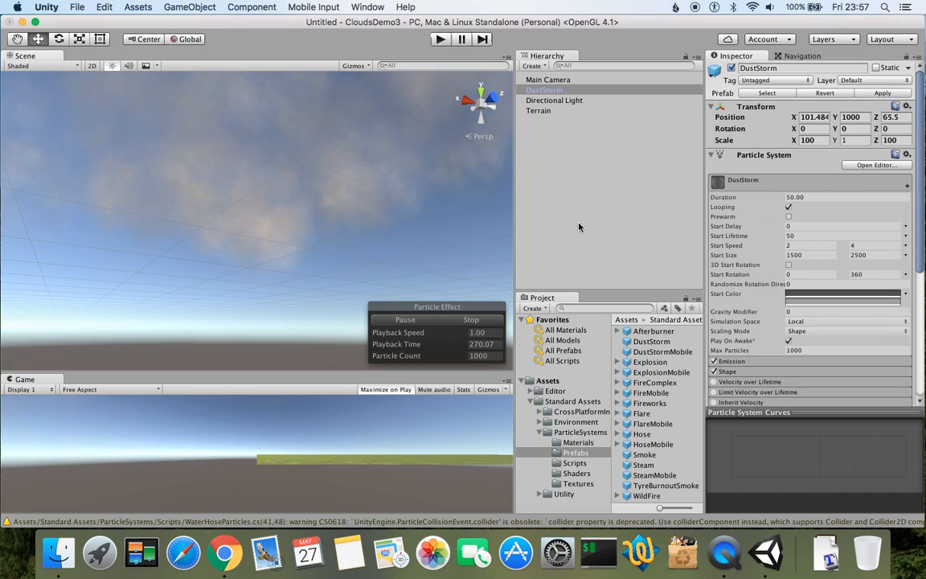
{"action": "left_click", "coordinate": [789, 217]}
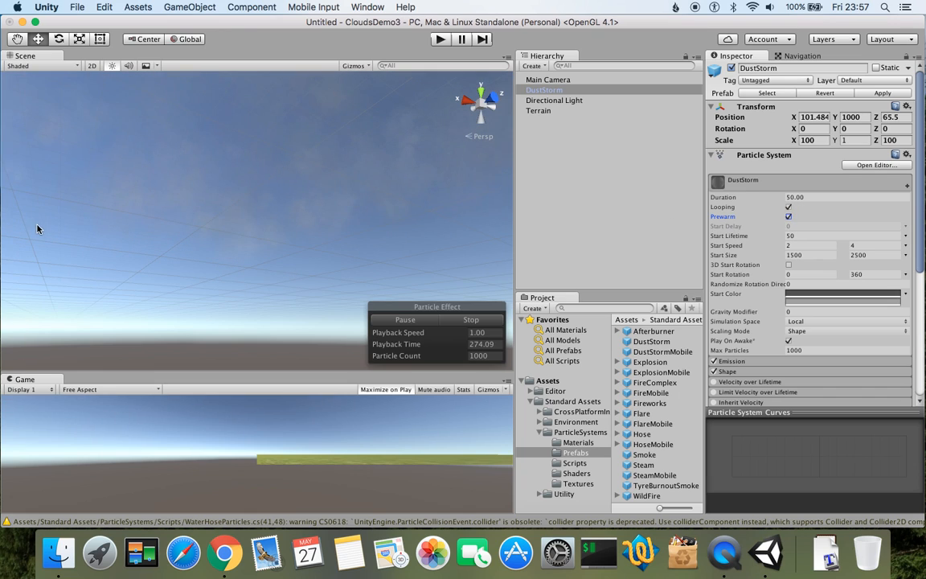
{"action": "right_click_drag", "start_coordinate": [150, 236], "coordinate": [415, 183]}
{"action": "key", "text": "q"}
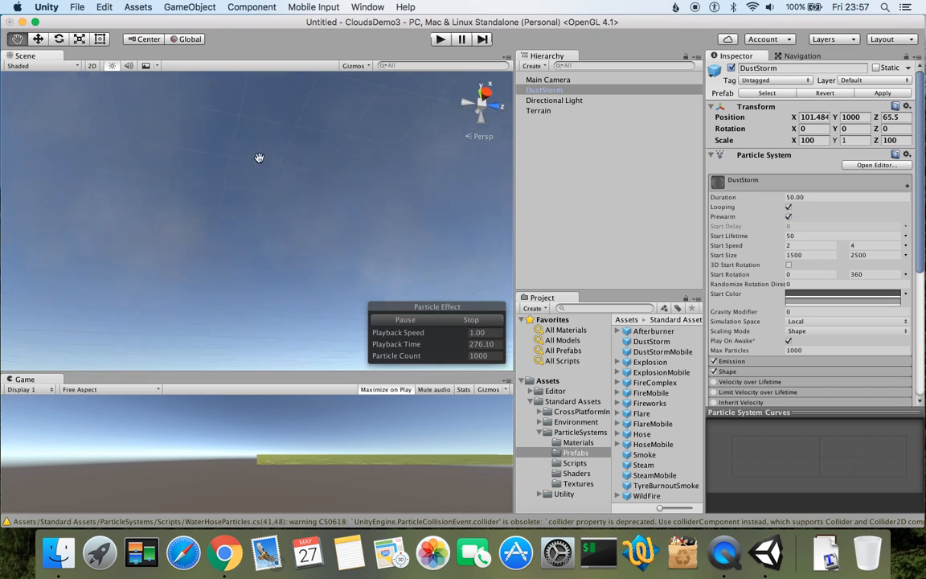
Step: Examine the prewarmed DustStorm clouds overhead and along the horizon from several directions
{"action": "right_click_drag", "start_coordinate": [191, 228], "coordinate": [436, 202]}
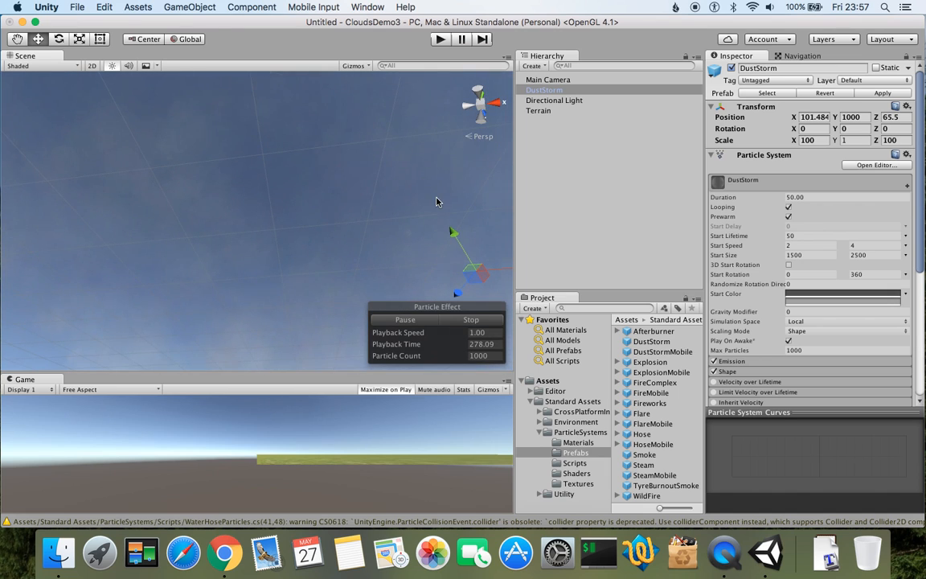
{"action": "right_click_drag", "start_coordinate": [239, 231], "coordinate": [245, 256]}
{"action": "scroll", "coordinate": [246, 256], "scroll_direction": "up", "scroll_amount": 3}
{"action": "right_click_drag", "start_coordinate": [300, 208], "coordinate": [183, 295]}
{"action": "middle_click_drag", "start_coordinate": [313, 228], "coordinate": [279, 213]}
{"action": "right_click_drag", "start_coordinate": [294, 215], "coordinate": [193, 272]}
{"action": "middle_click_drag", "start_coordinate": [344, 196], "coordinate": [303, 222]}
{"action": "scroll", "coordinate": [303, 223], "scroll_direction": "up", "scroll_amount": 5}
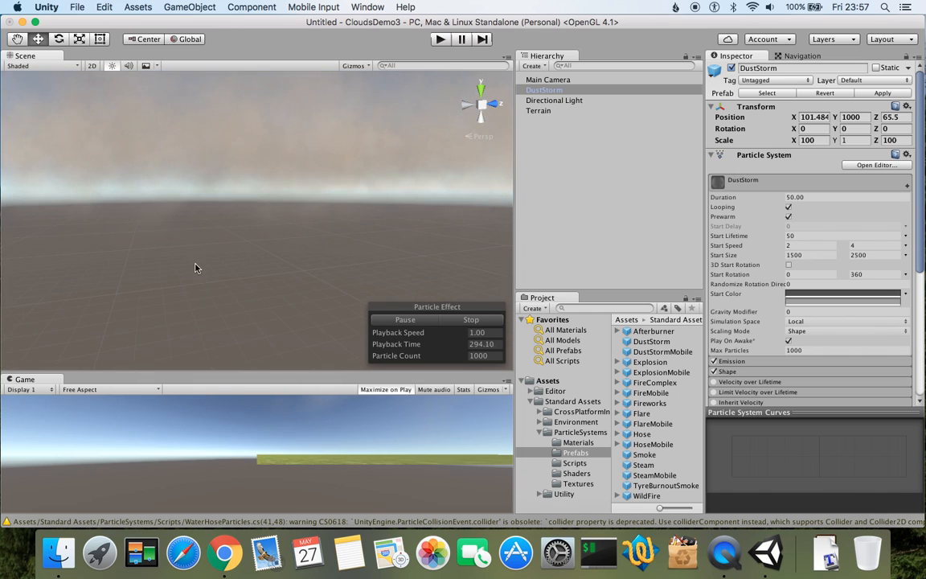
{"action": "right_click_drag", "start_coordinate": [208, 224], "coordinate": [347, 116]}
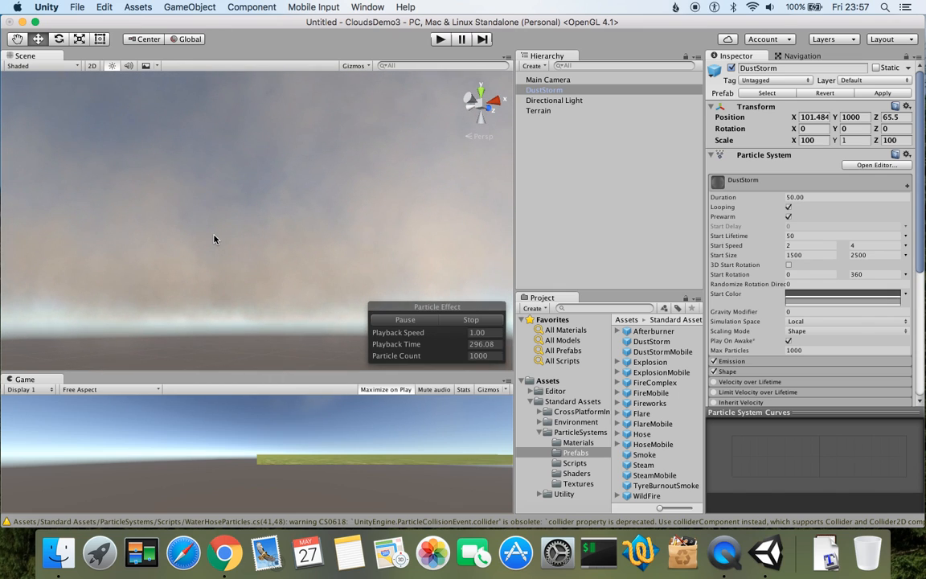
{"action": "middle_click_drag", "start_coordinate": [215, 240], "coordinate": [224, 215]}
{"action": "right_click_drag", "start_coordinate": [213, 273], "coordinate": [194, 118]}
{"action": "right_click_drag", "start_coordinate": [264, 287], "coordinate": [239, 270]}
{"action": "right_click_drag", "start_coordinate": [319, 165], "coordinate": [402, 217]}
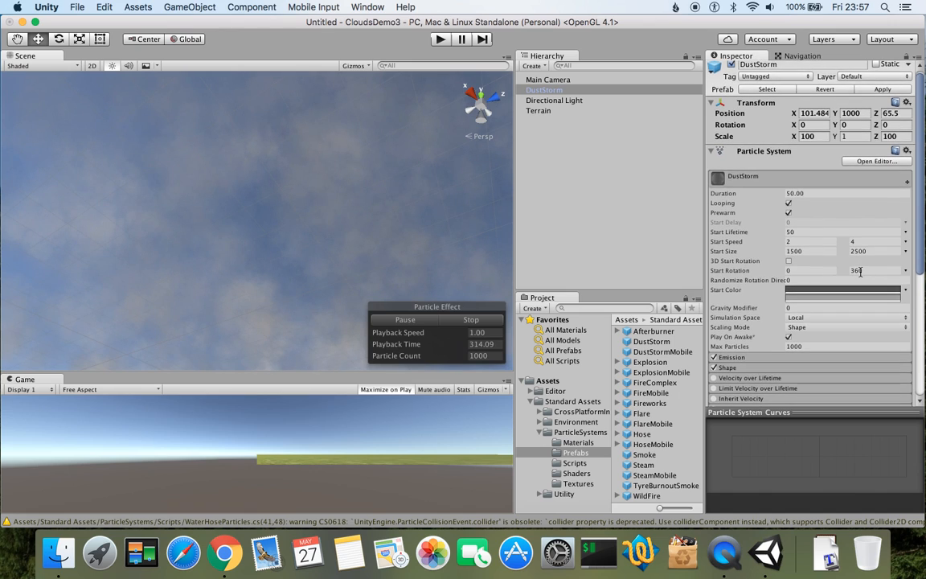
Step: Set the Renderer's Render Mode of the DustStorm particle system to Horizontal Billboard
{"action": "scroll", "coordinate": [861, 274], "scroll_direction": "down", "scroll_amount": 10}
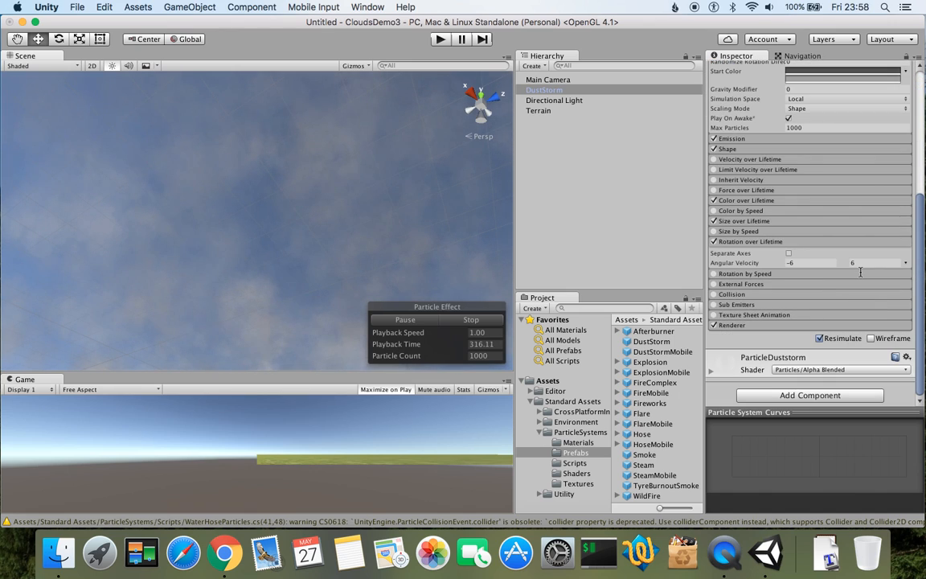
{"action": "left_click", "coordinate": [770, 325]}
{"action": "scroll", "coordinate": [804, 305], "scroll_direction": "down", "scroll_amount": 5}
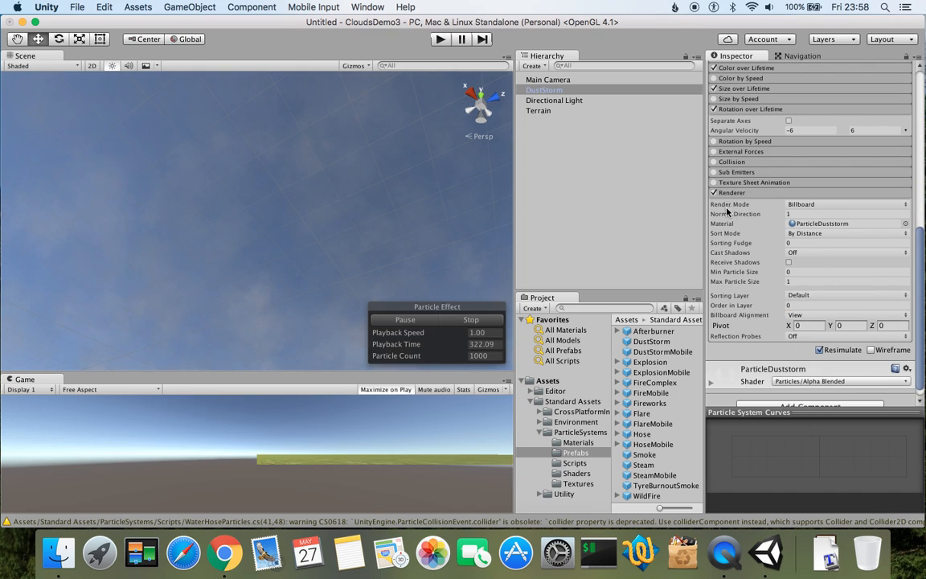
{"action": "left_click", "coordinate": [820, 206]}
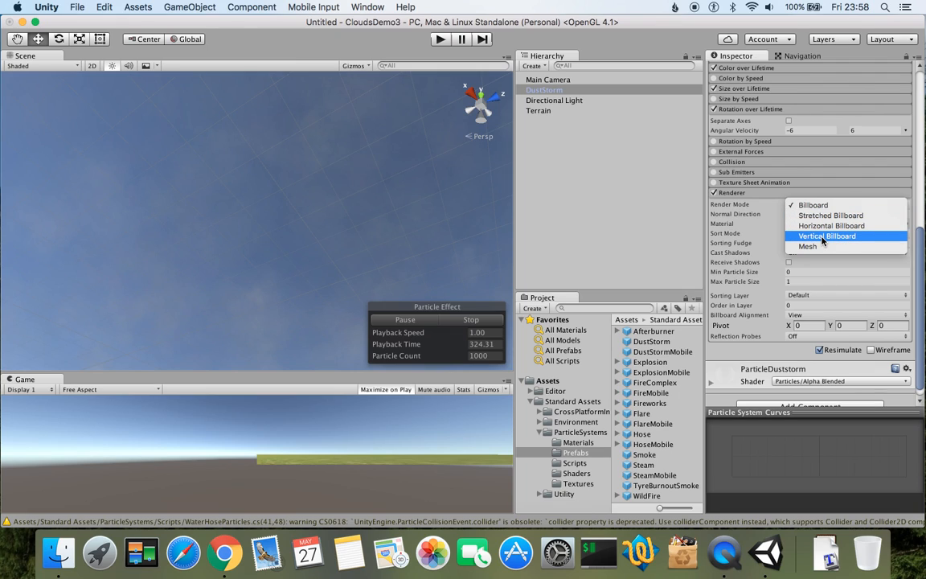
{"action": "left_click", "coordinate": [824, 228]}
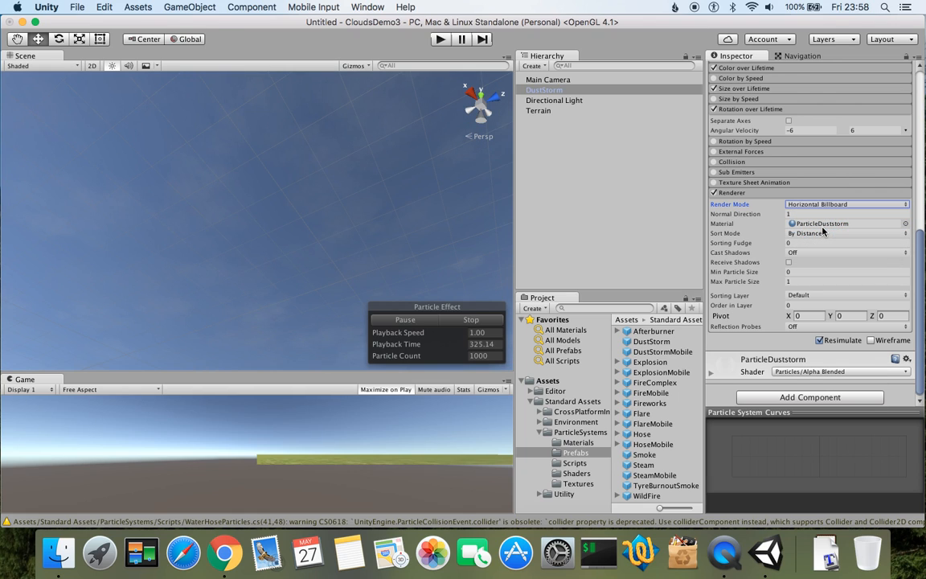
Step: Check the horizontal billboard clouds from different directions and widen the Scene view
{"action": "right_click_drag", "start_coordinate": [395, 192], "coordinate": [219, 304]}
{"action": "key", "text": "q"}
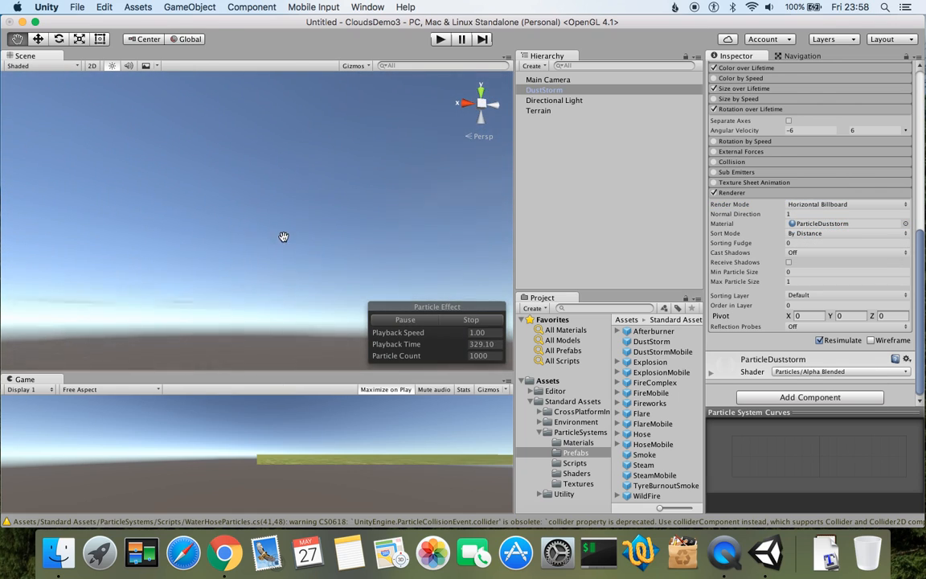
{"action": "left_click_drag", "start_coordinate": [288, 211], "coordinate": [455, 198], "text": "alt"}
{"action": "left_click_drag", "start_coordinate": [117, 187], "coordinate": [267, 193], "text": "alt"}
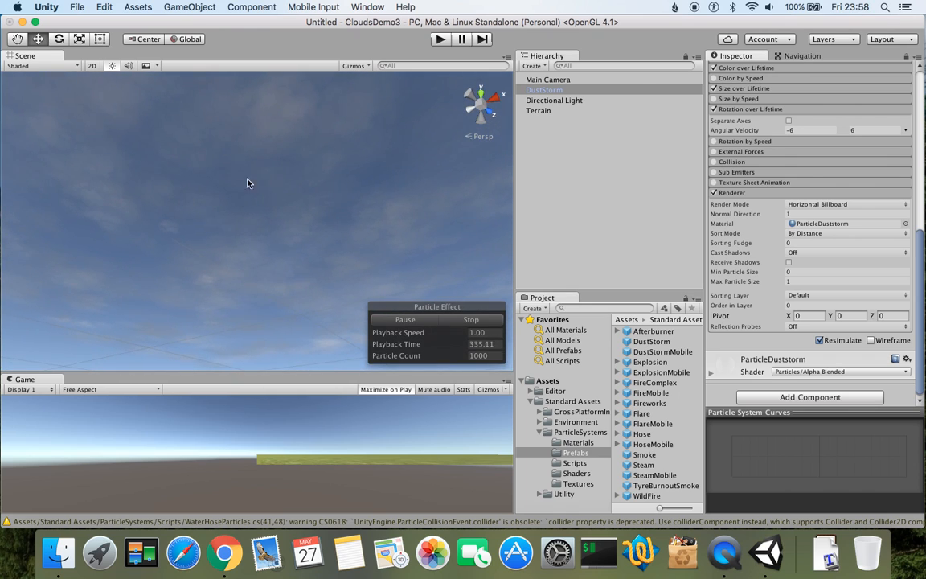
{"action": "left_click_drag", "start_coordinate": [290, 373], "coordinate": [292, 389]}
{"action": "left_click_drag", "start_coordinate": [514, 209], "coordinate": [599, 210]}
Step: Examine the flattened clouds in the widened view, both overhead and toward the horizon
{"action": "left_click_drag", "start_coordinate": [341, 211], "coordinate": [320, 182], "text": "alt"}
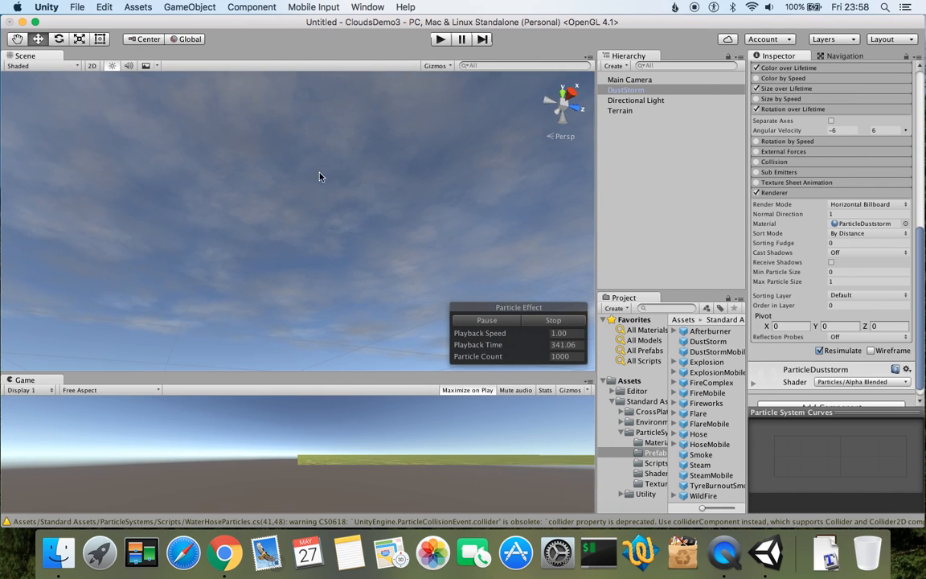
{"action": "left_click_drag", "start_coordinate": [261, 277], "coordinate": [172, 176], "text": "alt"}
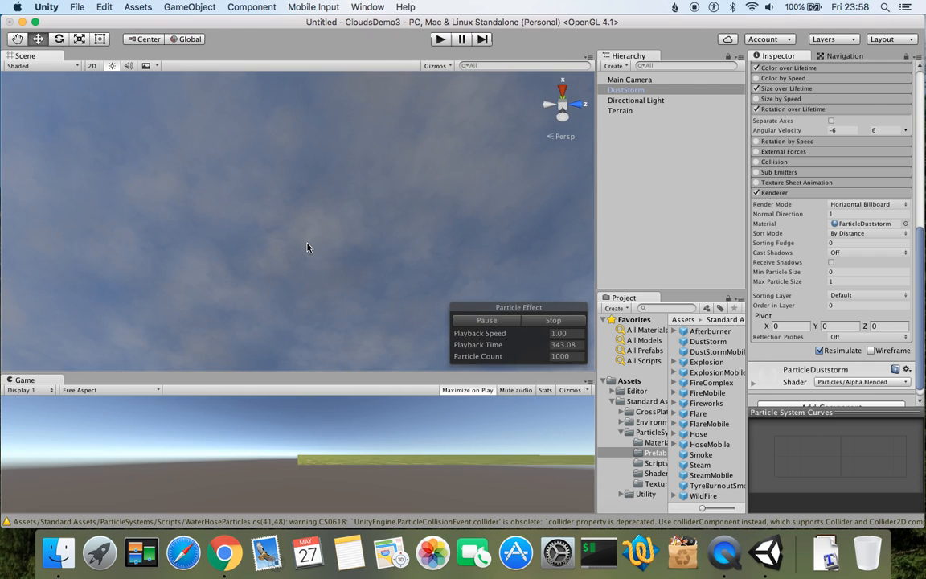
{"action": "left_click_drag", "start_coordinate": [372, 224], "coordinate": [211, 371], "text": "alt"}
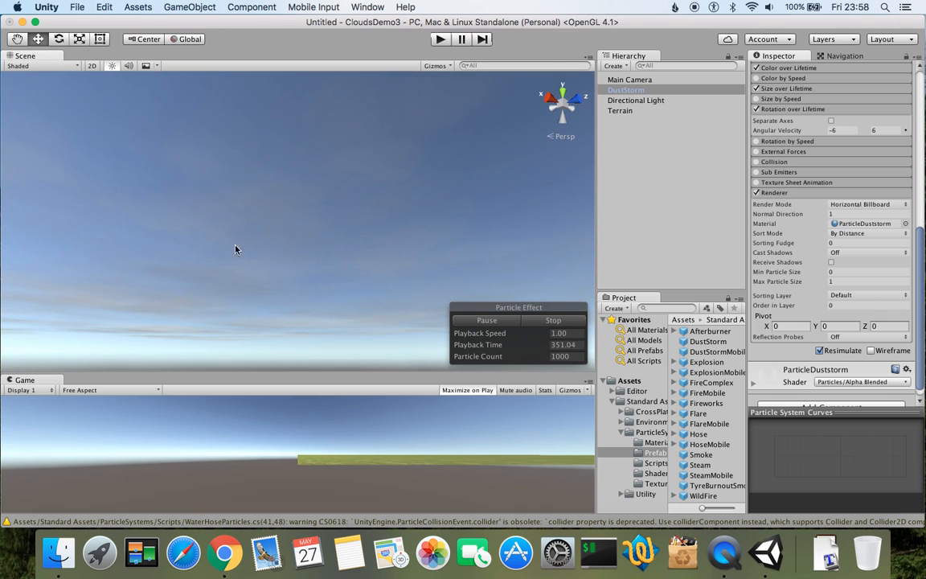
{"action": "left_click_drag", "start_coordinate": [322, 225], "coordinate": [281, 300], "text": "alt"}
{"action": "left_click_drag", "start_coordinate": [283, 210], "coordinate": [274, 189], "text": "alt"}
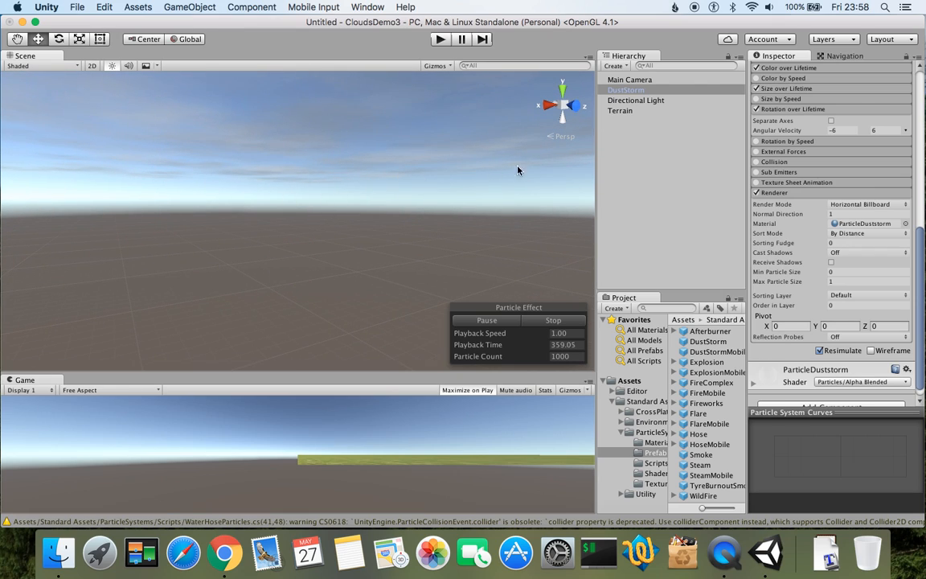
{"action": "right_click_drag", "start_coordinate": [284, 202], "coordinate": [476, 214]}
{"action": "right_click_drag", "start_coordinate": [159, 217], "coordinate": [519, 172]}
{"action": "right_click_drag", "start_coordinate": [205, 221], "coordinate": [242, 171]}
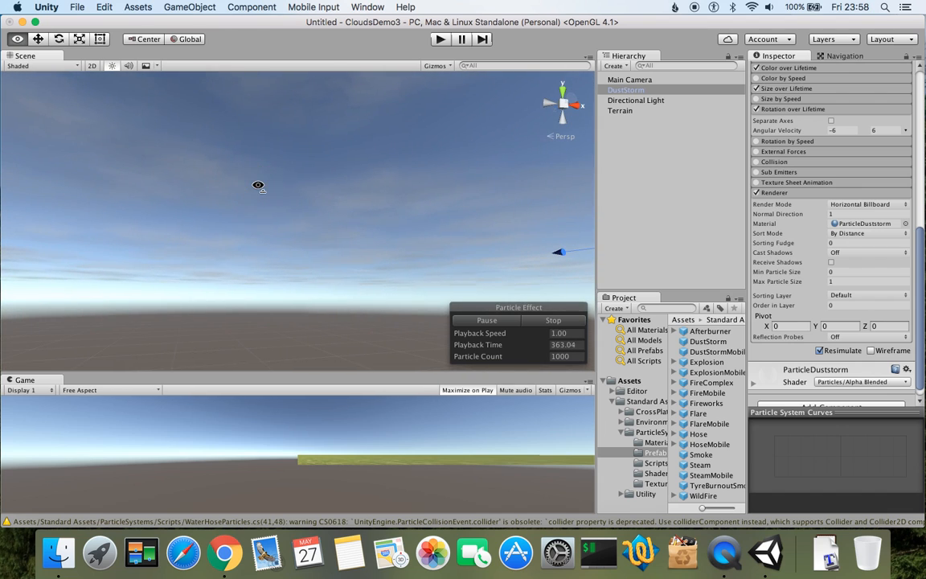
{"action": "middle_click_drag", "start_coordinate": [352, 198], "coordinate": [224, 155]}
{"action": "right_click_drag", "start_coordinate": [367, 200], "coordinate": [271, 266]}
Step: Move in close to the grass terrain and examine the clouds above it in all directions
{"action": "scroll", "coordinate": [430, 150], "scroll_direction": "up", "scroll_amount": 3}
{"action": "scroll", "coordinate": [403, 182], "scroll_direction": "up", "scroll_amount": 5}
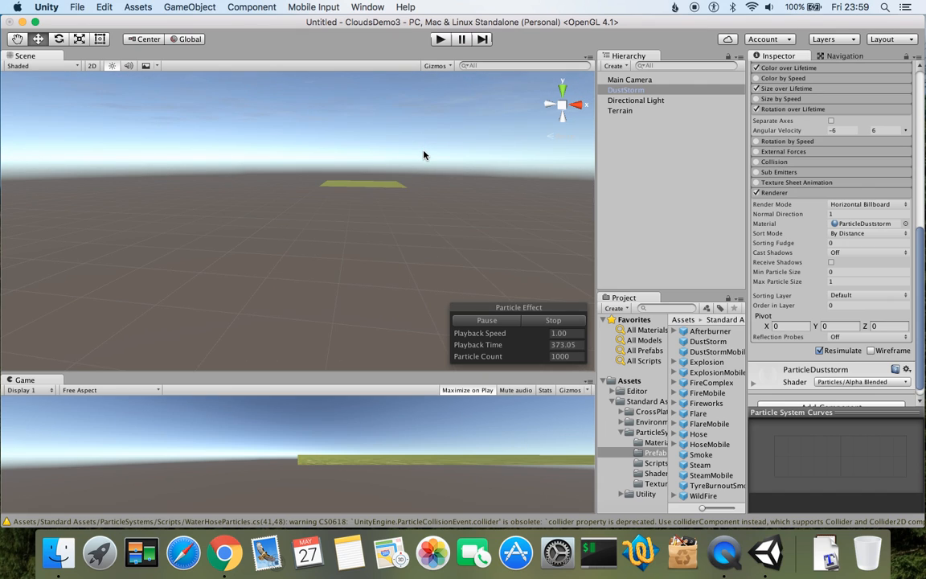
{"action": "scroll", "coordinate": [398, 191], "scroll_direction": "up", "scroll_amount": 1}
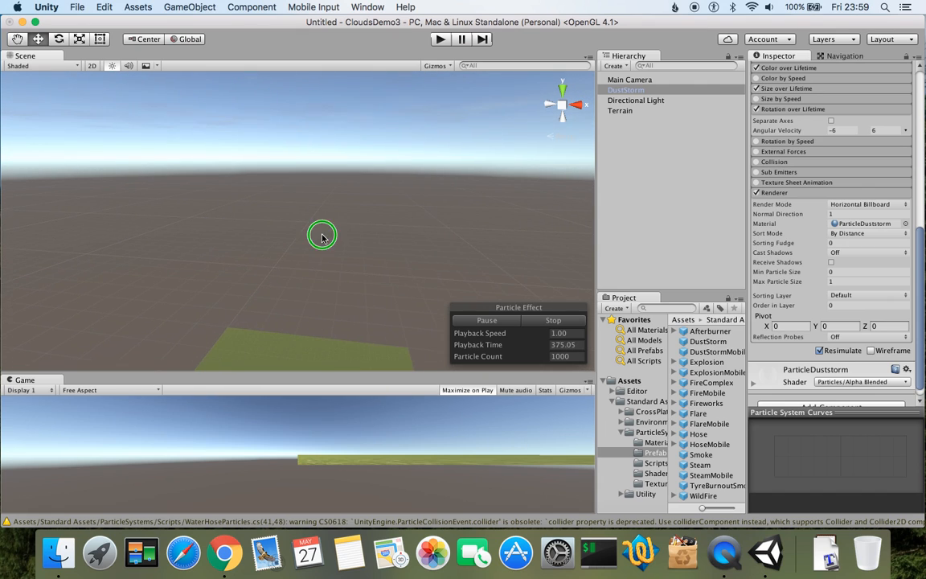
{"action": "right_click_drag", "start_coordinate": [323, 235], "coordinate": [337, 122]}
{"action": "right_click_drag", "start_coordinate": [329, 302], "coordinate": [315, 198]}
{"action": "right_click_drag", "start_coordinate": [407, 244], "coordinate": [221, 266]}
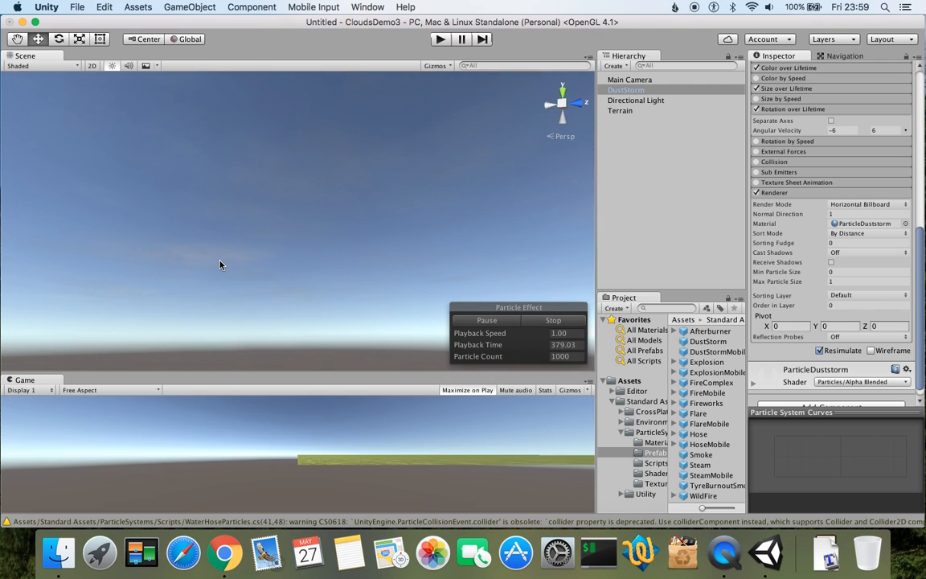
{"action": "right_click_drag", "start_coordinate": [423, 225], "coordinate": [210, 243]}
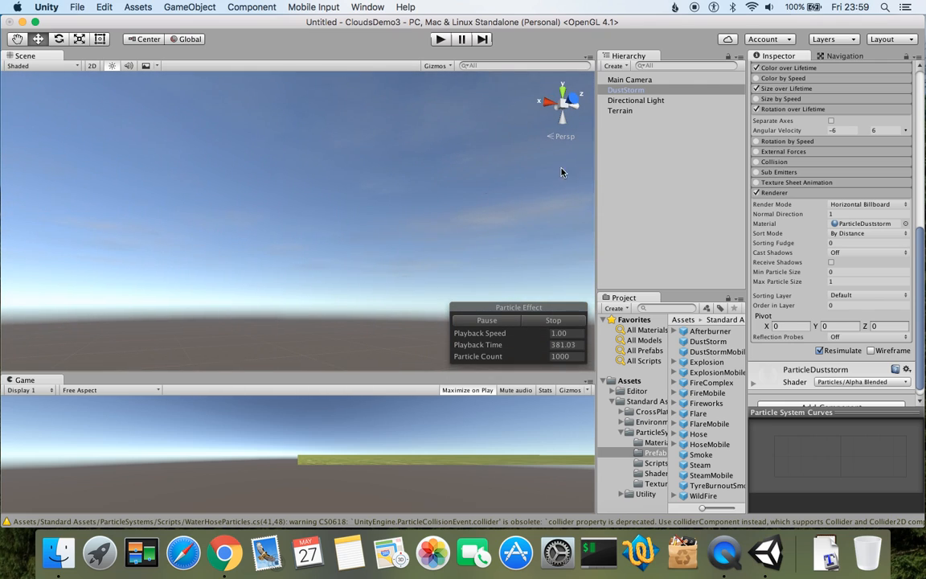
{"action": "scroll", "coordinate": [872, 213], "scroll_direction": "up", "scroll_amount": 10}
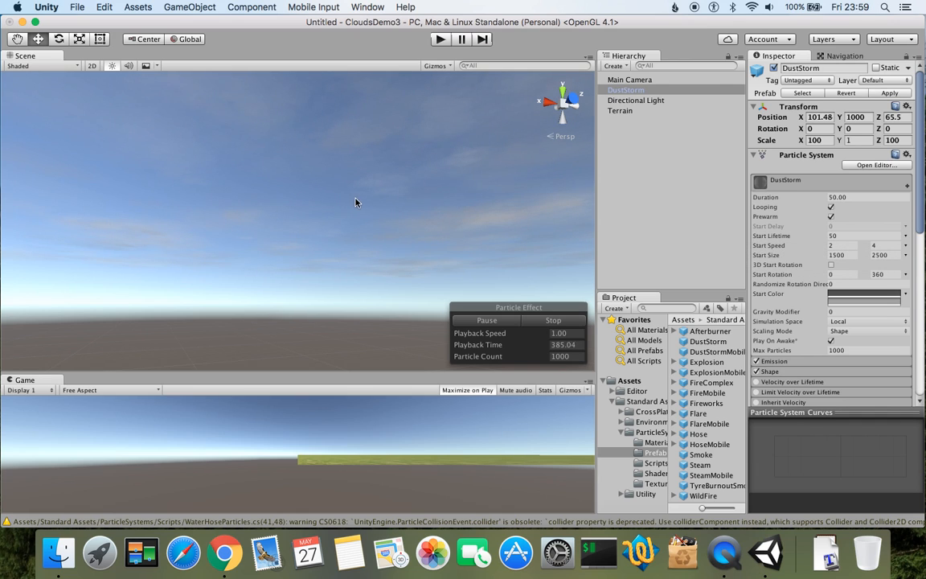
{"action": "right_click_drag", "start_coordinate": [394, 223], "coordinate": [213, 227]}
{"action": "right_click_drag", "start_coordinate": [360, 227], "coordinate": [29, 189]}
{"action": "right_click_drag", "start_coordinate": [169, 273], "coordinate": [8, 229]}
{"action": "right_click_drag", "start_coordinate": [152, 230], "coordinate": [125, 263]}
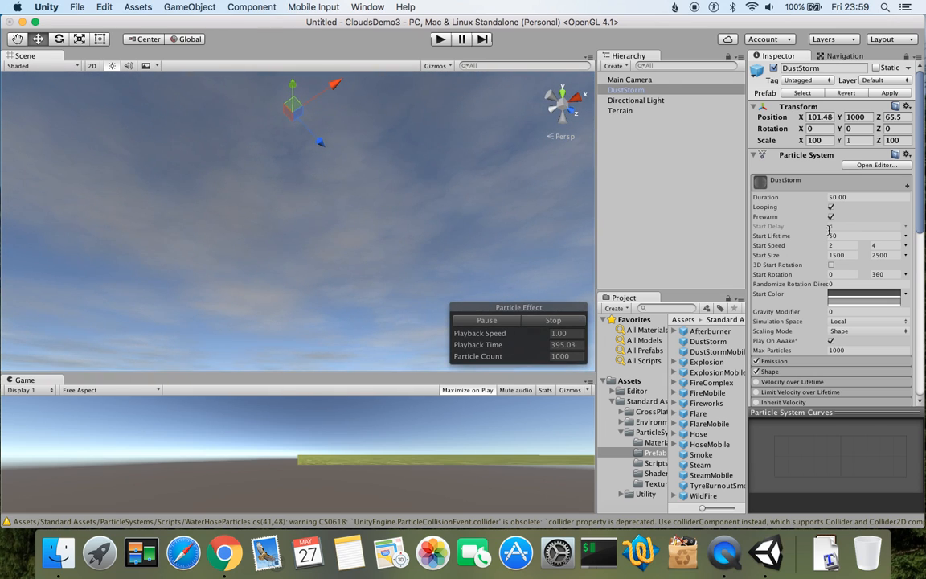
Step: Review the DustStorm particle settings and expand the properties of the ParticleDuststorm material
{"action": "scroll", "coordinate": [829, 229], "scroll_direction": "down", "scroll_amount": 10}
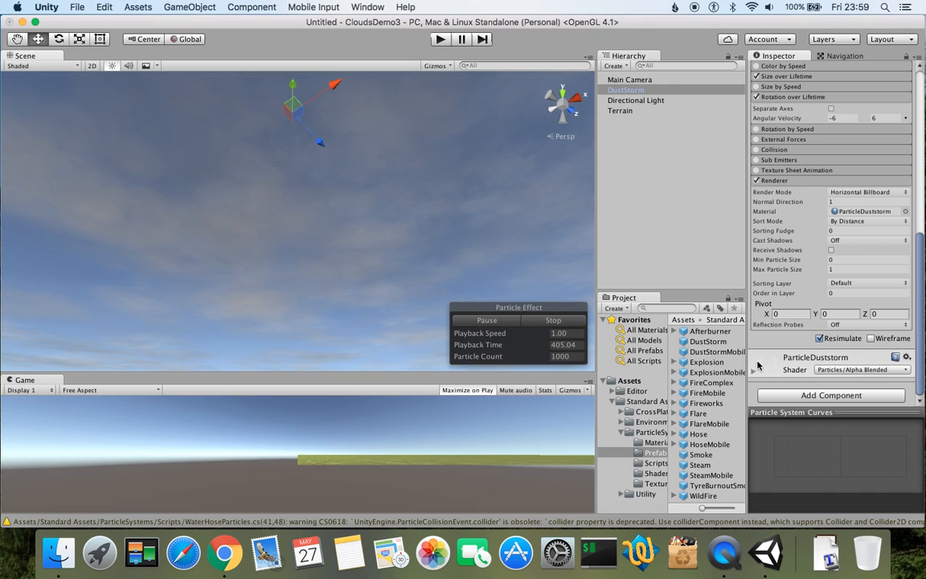
{"action": "scroll", "coordinate": [835, 242], "scroll_direction": "up", "scroll_amount": 10}
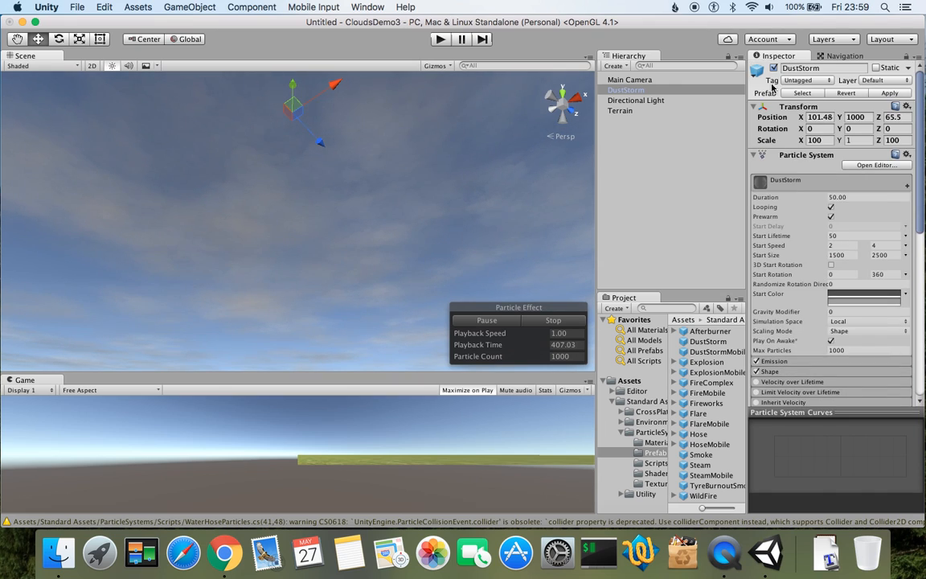
{"action": "scroll", "coordinate": [840, 196], "scroll_direction": "down", "scroll_amount": 10}
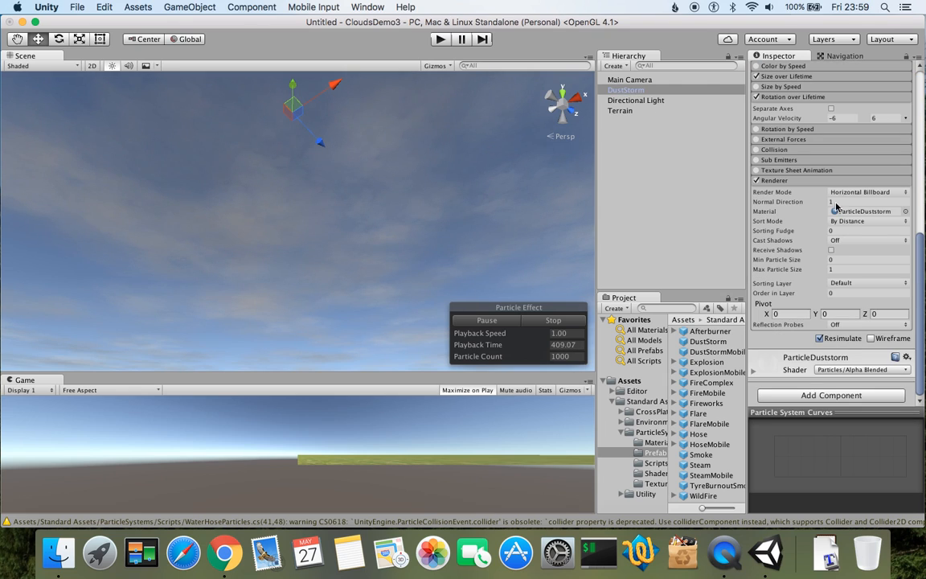
{"action": "left_click", "coordinate": [754, 371]}
{"action": "scroll", "coordinate": [808, 276], "scroll_direction": "down", "scroll_amount": 3}
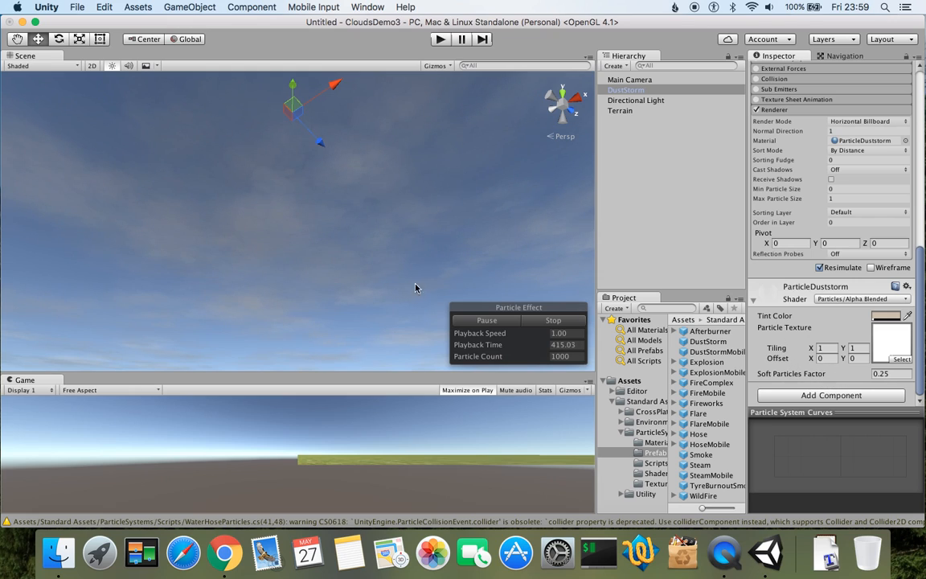
Step: Try the Particles/Additive shader on the ParticleDuststorm material and check the clouds from several directions
{"action": "left_click", "coordinate": [884, 299]}
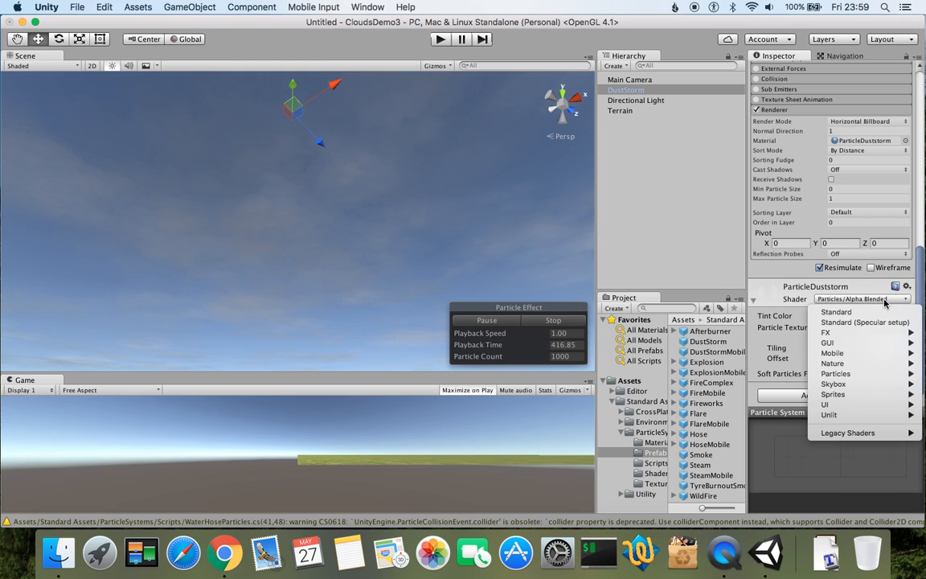
{"action": "mouse_move", "coordinate": [866, 378]}
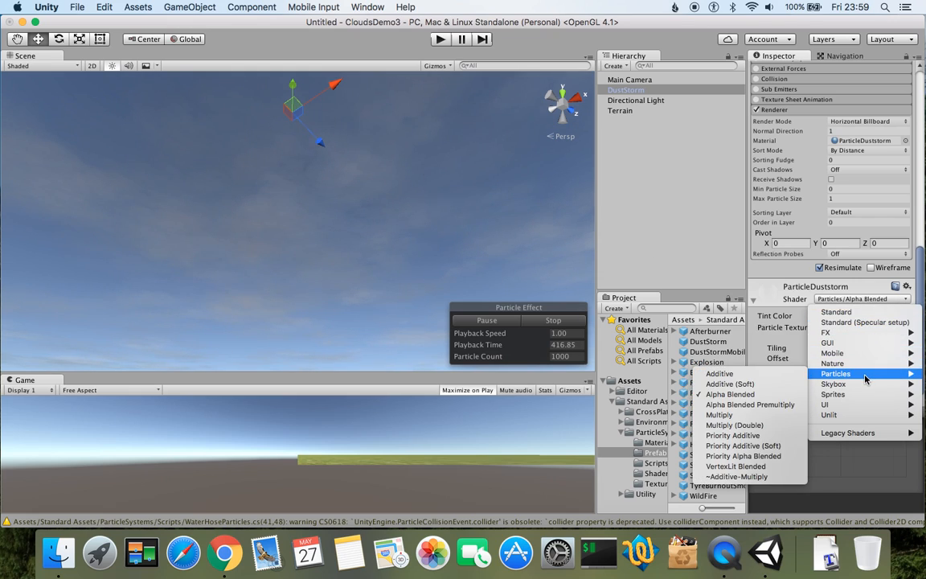
{"action": "left_click", "coordinate": [743, 375]}
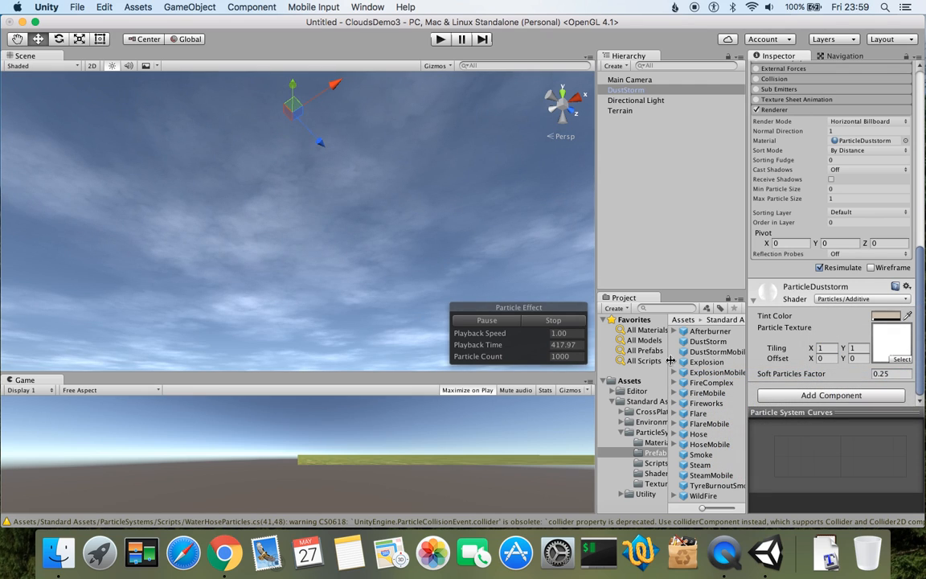
{"action": "right_click_drag", "start_coordinate": [432, 222], "coordinate": [238, 279]}
{"action": "right_click_drag", "start_coordinate": [386, 235], "coordinate": [304, 298]}
{"action": "right_click_drag", "start_coordinate": [406, 249], "coordinate": [335, 241]}
{"action": "right_click_drag", "start_coordinate": [419, 217], "coordinate": [356, 238]}
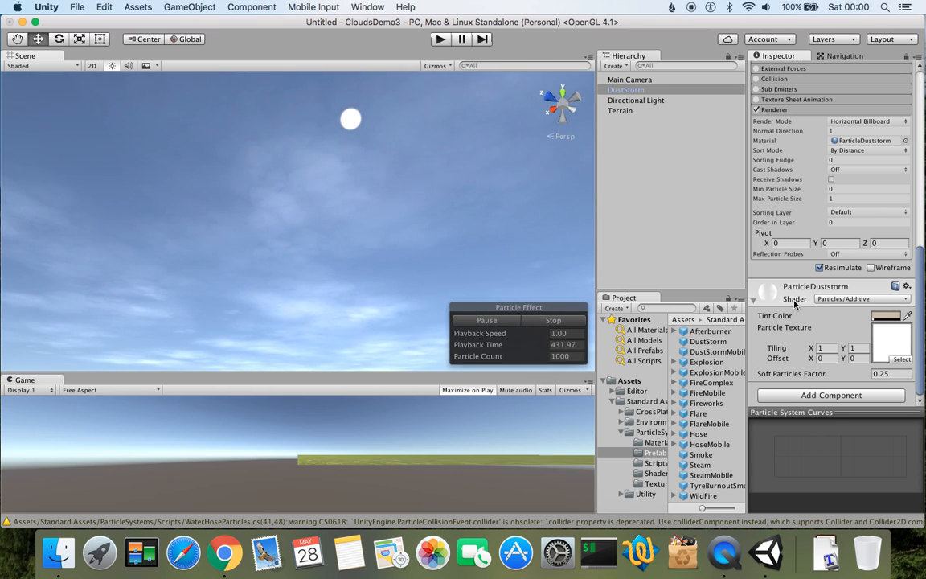
Step: Set the ParticleDuststorm material's shader to Particles/VertexLit Blended and check the clouds overhead
{"action": "left_click", "coordinate": [840, 300]}
{"action": "mouse_move", "coordinate": [835, 375]}
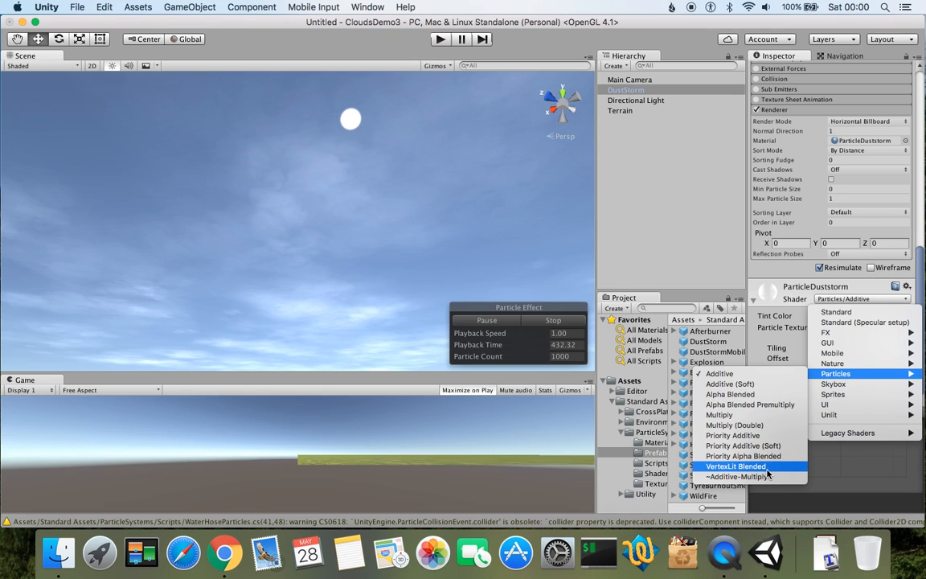
{"action": "left_click", "coordinate": [736, 467]}
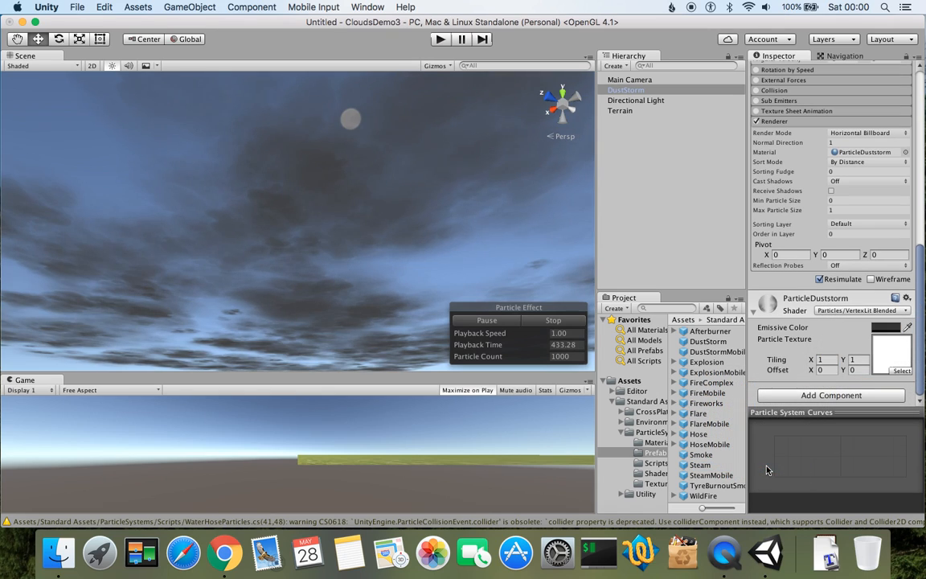
{"action": "left_click_drag", "start_coordinate": [227, 222], "coordinate": [146, 190], "text": "alt"}
{"action": "left_click_drag", "start_coordinate": [496, 266], "coordinate": [359, 212], "text": "alt"}
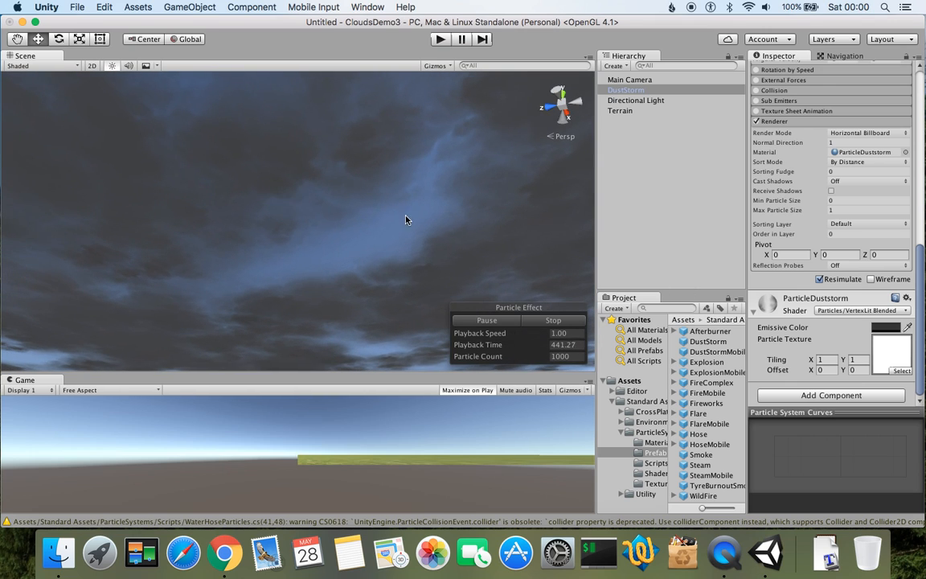
Step: Set the ParticleDuststorm material's Emissive Color to white and check the clouds from different directions
{"action": "left_click", "coordinate": [885, 328]}
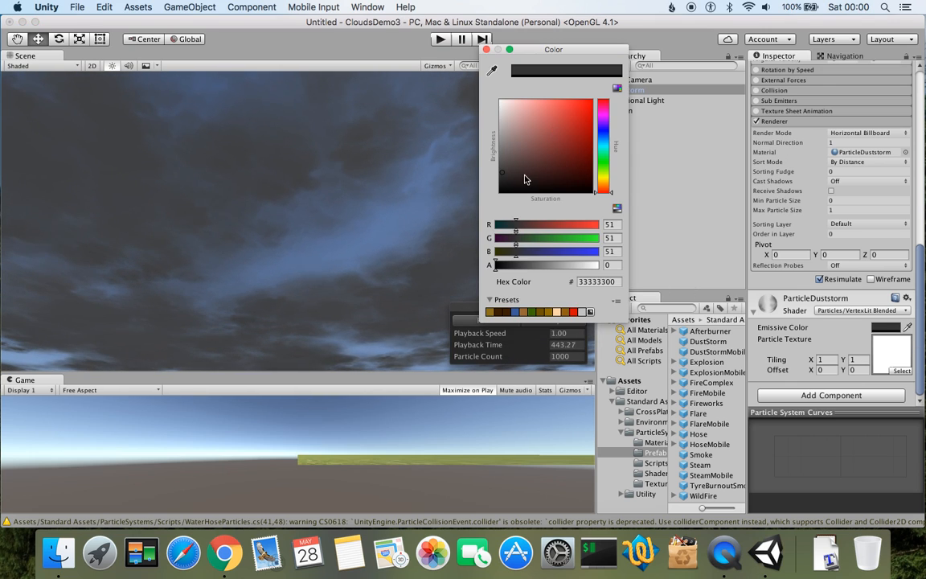
{"action": "left_click_drag", "start_coordinate": [505, 177], "coordinate": [478, 91]}
{"action": "right_click_drag", "start_coordinate": [363, 233], "coordinate": [173, 208]}
{"action": "right_click_drag", "start_coordinate": [374, 255], "coordinate": [173, 344]}
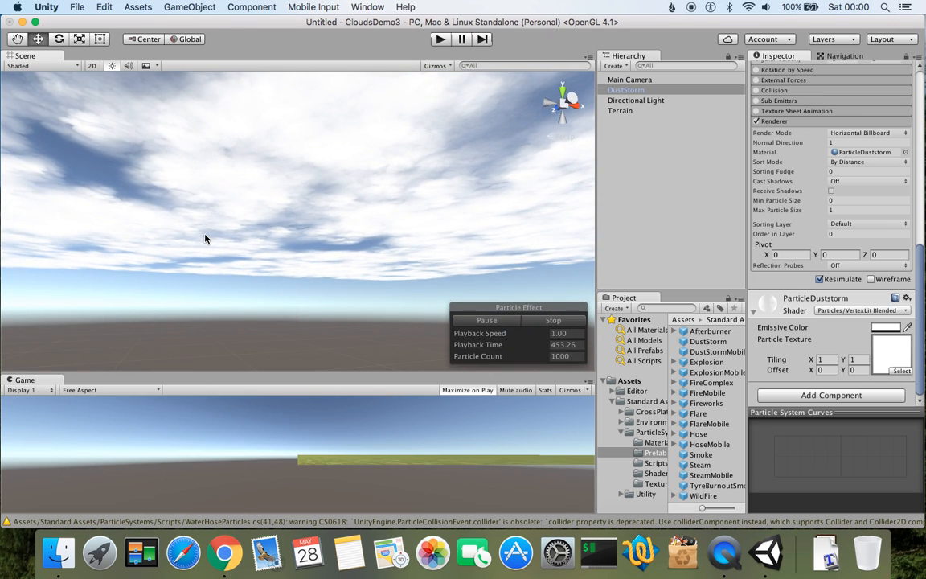
{"action": "right_click_drag", "start_coordinate": [205, 238], "coordinate": [291, 168]}
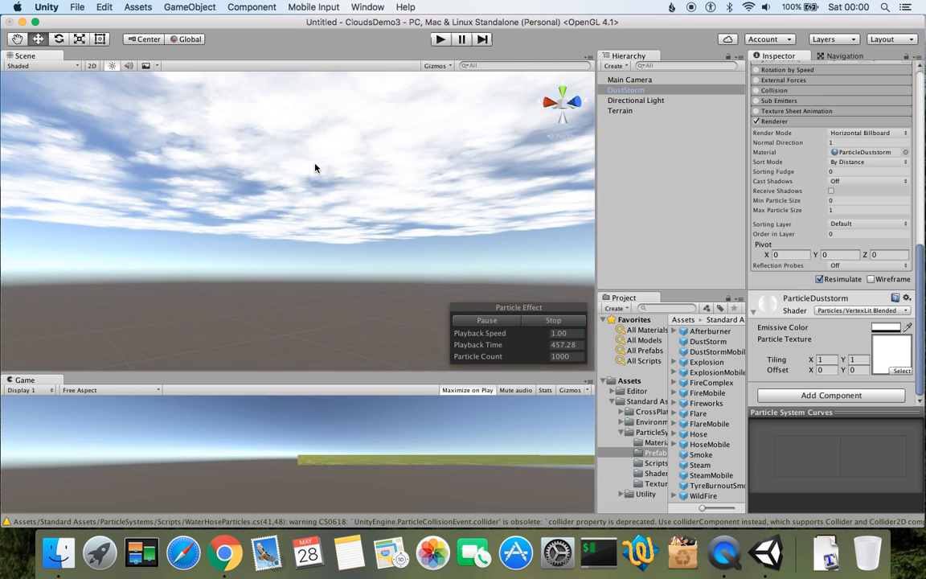
Step: Rotate the Directional Light below the horizon to about X -8, Y -19, Z 27
{"action": "left_click", "coordinate": [648, 99]}
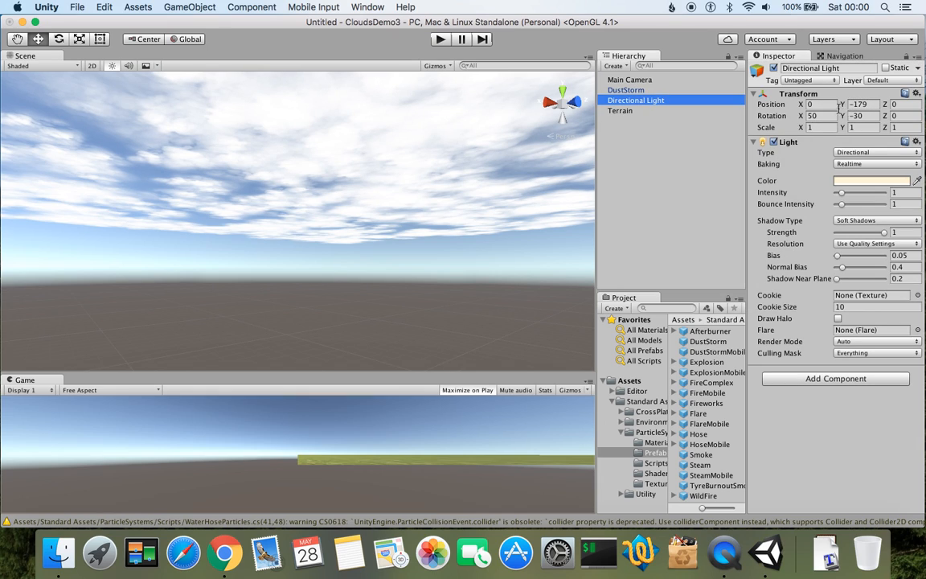
{"action": "left_click", "coordinate": [818, 116]}
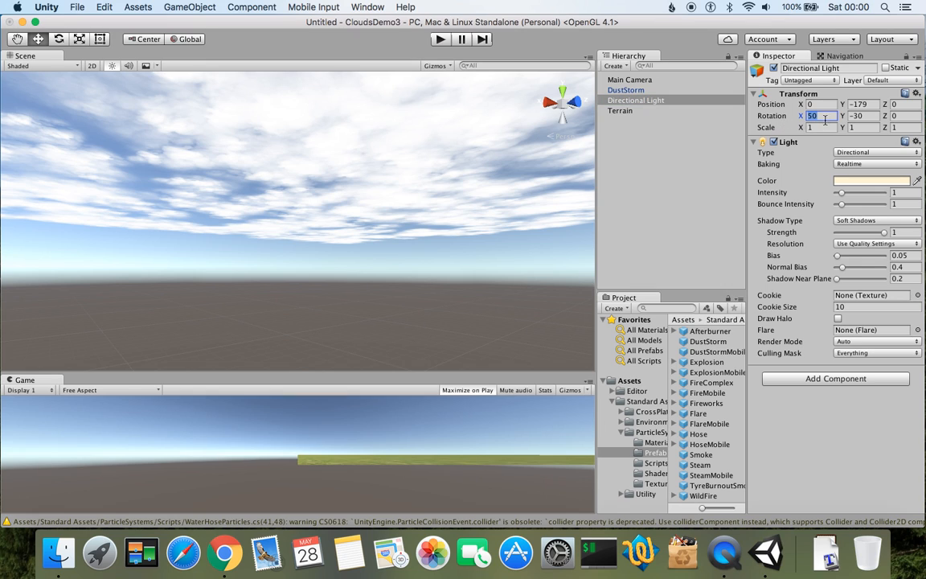
{"action": "scroll", "coordinate": [304, 168], "scroll_direction": "down", "scroll_amount": 5}
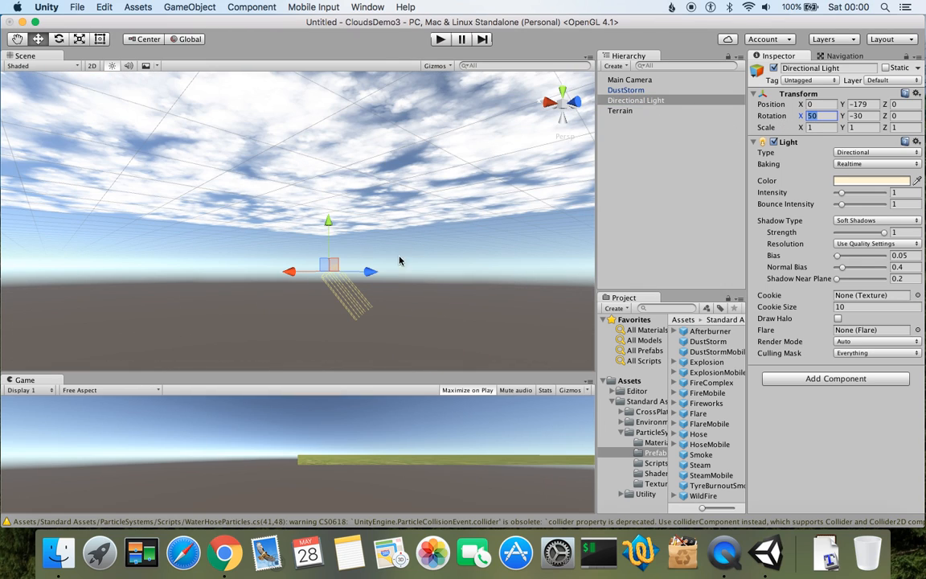
{"action": "left_click", "coordinate": [58, 38]}
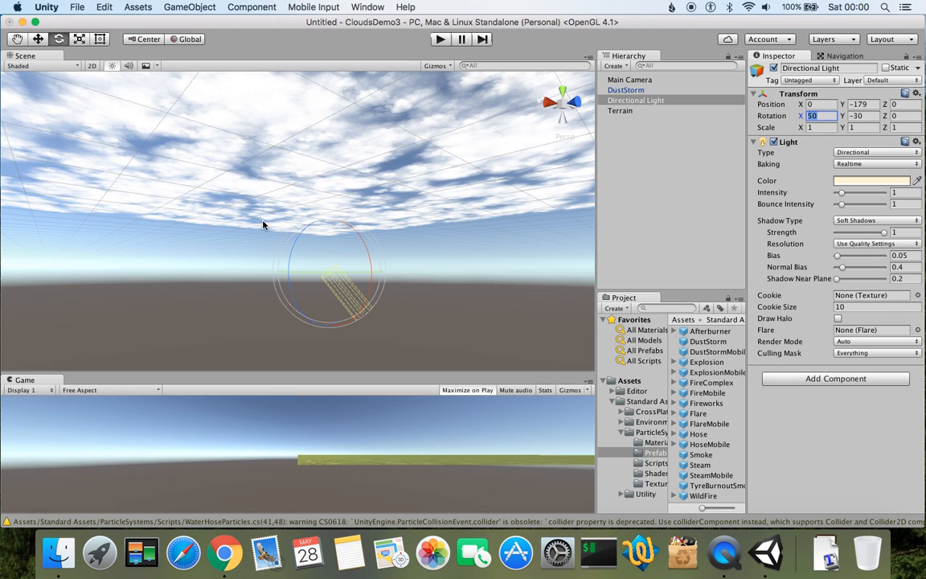
{"action": "left_click_drag", "start_coordinate": [373, 280], "coordinate": [308, 146]}
Step: Examine the DustStorm clouds under the low light from several directions, with the particle effect playing
{"action": "right_click_drag", "start_coordinate": [400, 198], "coordinate": [152, 261]}
{"action": "middle_click_drag", "start_coordinate": [434, 187], "coordinate": [333, 235]}
{"action": "right_click_drag", "start_coordinate": [333, 237], "coordinate": [336, 144]}
{"action": "right_click_drag", "start_coordinate": [355, 238], "coordinate": [358, 207]}
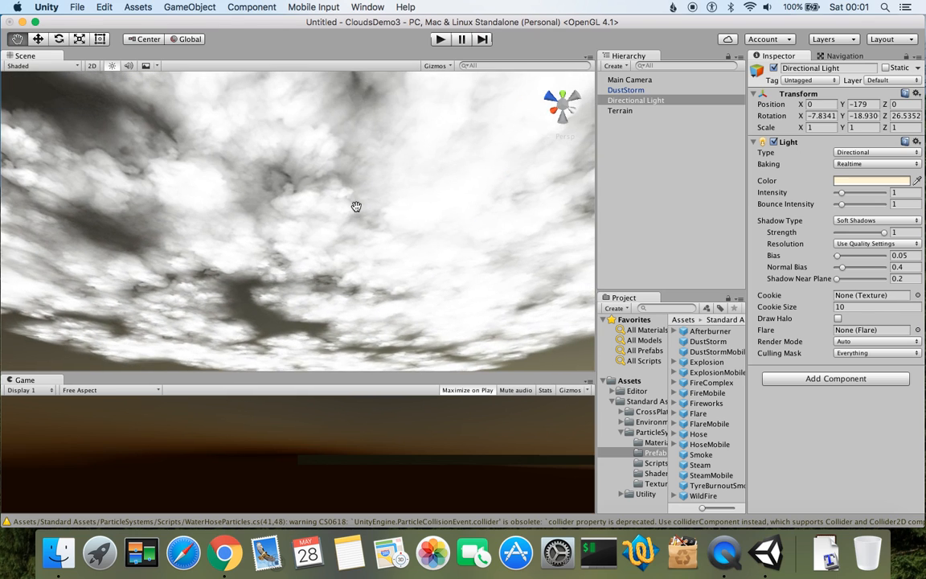
{"action": "left_click", "coordinate": [641, 88]}
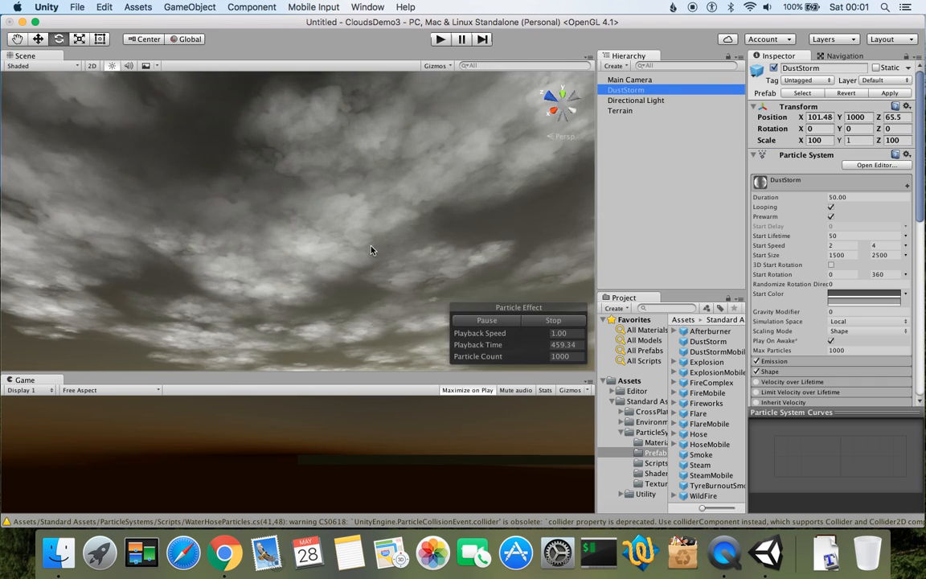
{"action": "right_click_drag", "start_coordinate": [371, 250], "coordinate": [285, 296]}
{"action": "right_click_drag", "start_coordinate": [224, 191], "coordinate": [153, 246]}
{"action": "right_click_drag", "start_coordinate": [424, 200], "coordinate": [176, 150]}
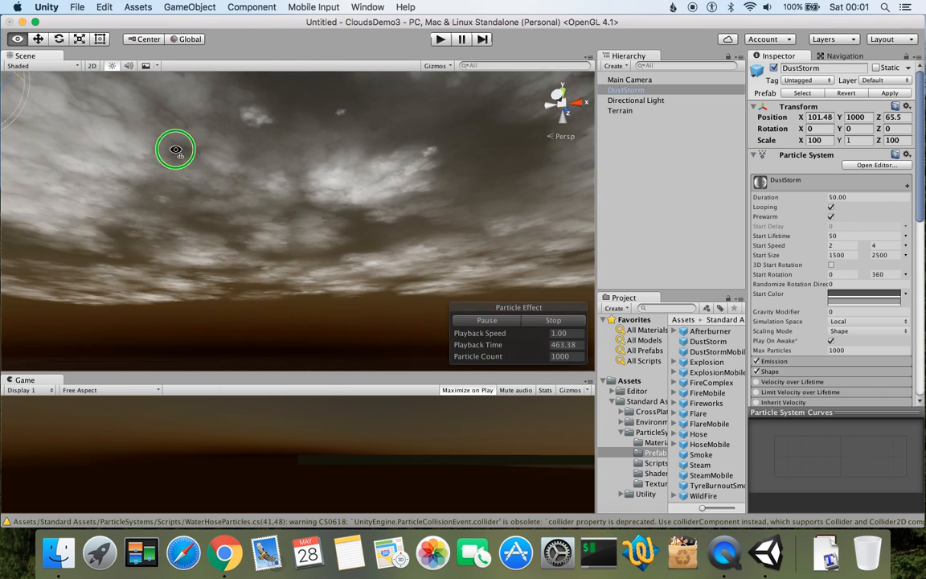
{"action": "right_click_drag", "start_coordinate": [294, 180], "coordinate": [350, 127]}
{"action": "right_click_drag", "start_coordinate": [434, 257], "coordinate": [250, 187]}
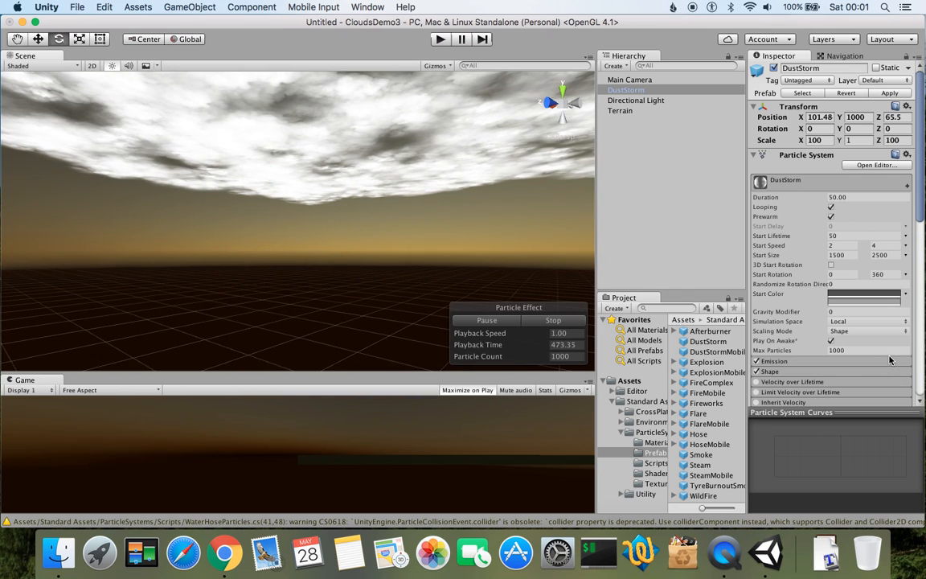
Step: Set the ParticleDuststorm material's shader to Particles/Additive and check the clouds in the low light
{"action": "scroll", "coordinate": [890, 360], "scroll_direction": "down", "scroll_amount": 10}
{"action": "scroll", "coordinate": [798, 269], "scroll_direction": "up", "scroll_amount": 1}
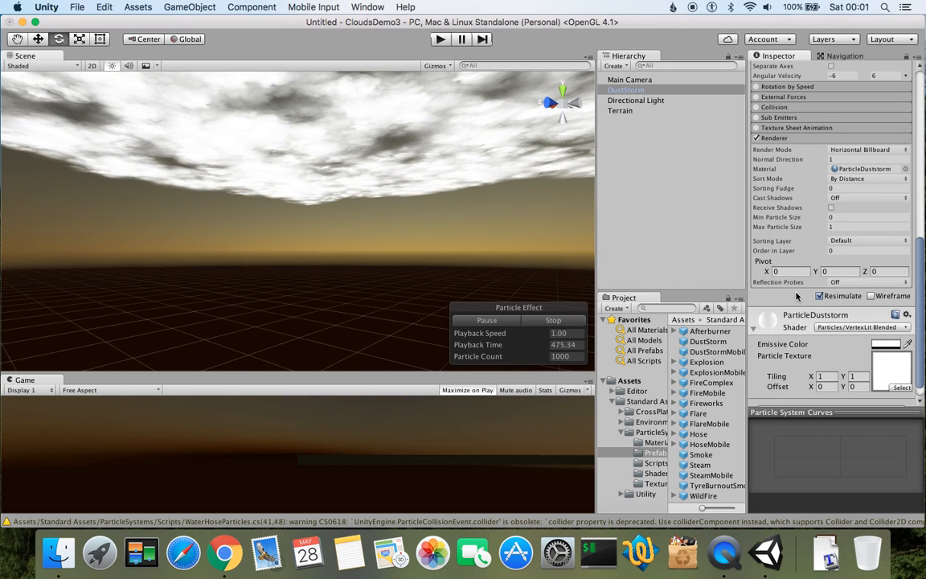
{"action": "left_click", "coordinate": [857, 328]}
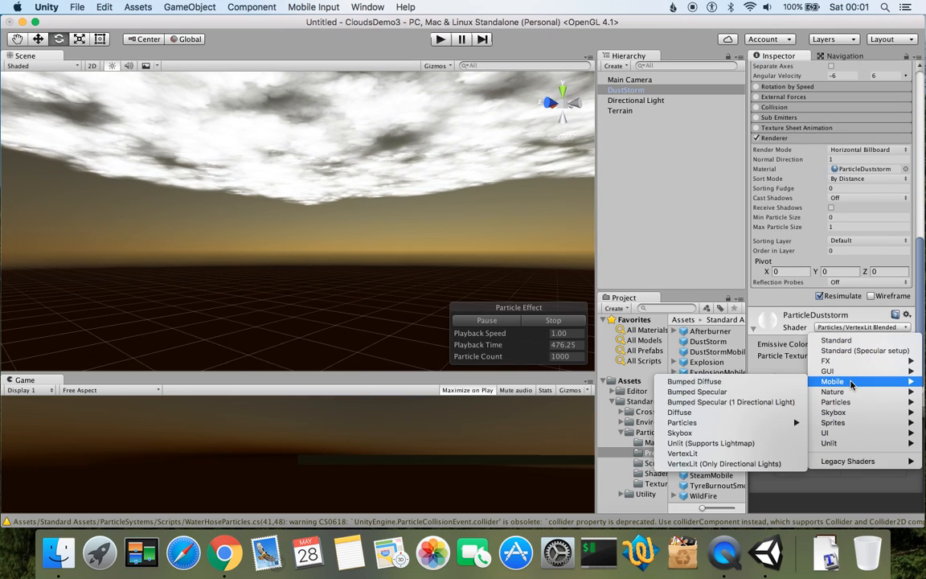
{"action": "mouse_move", "coordinate": [851, 402]}
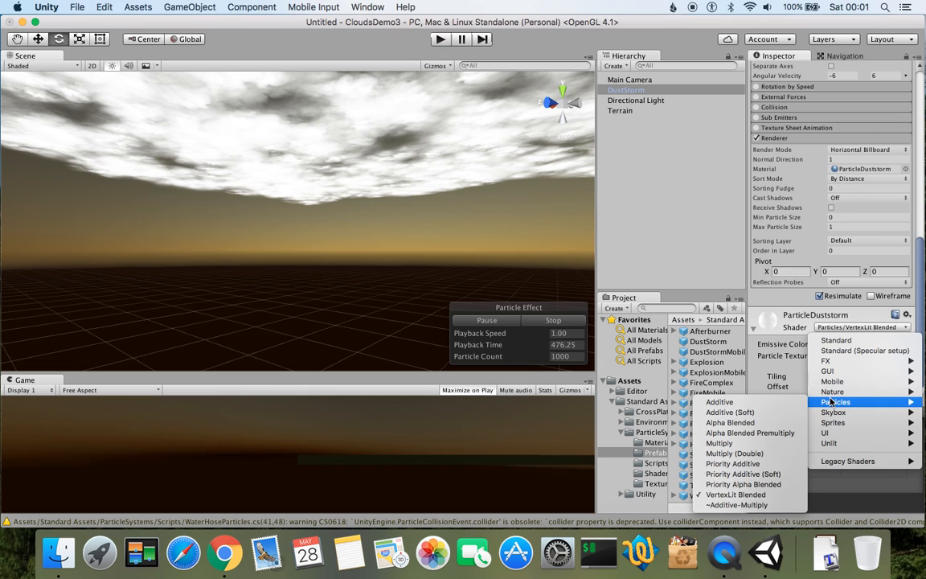
{"action": "left_click", "coordinate": [765, 400]}
{"action": "left_click_drag", "start_coordinate": [512, 220], "coordinate": [555, 154], "text": "alt"}
{"action": "left_click_drag", "start_coordinate": [282, 214], "coordinate": [743, 156], "text": "alt"}
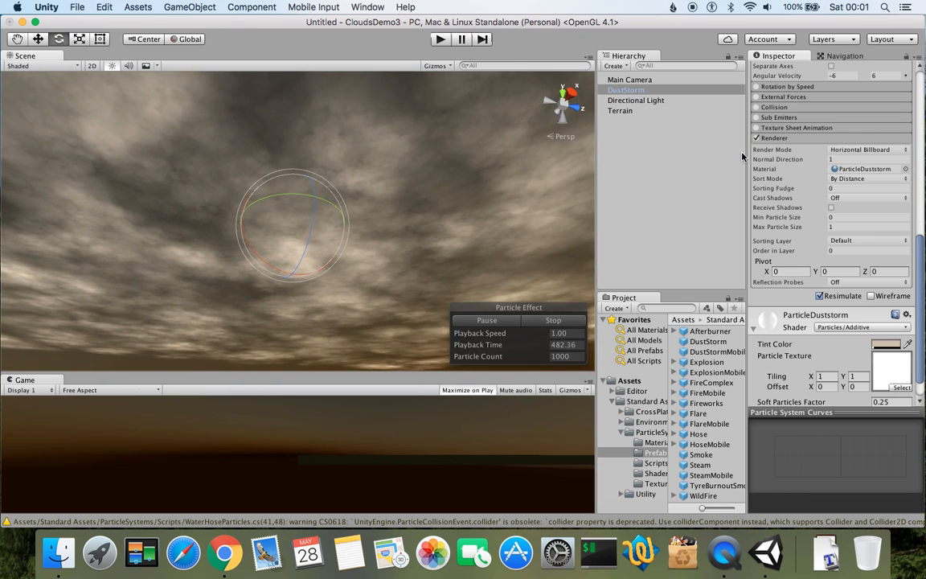
{"action": "left_click_drag", "start_coordinate": [366, 251], "coordinate": [100, 323], "text": "alt"}
Step: Rotate the Directional Light up to about X 5, Y -19, Z 22 and check the sky toward the horizon
{"action": "left_click", "coordinate": [629, 100]}
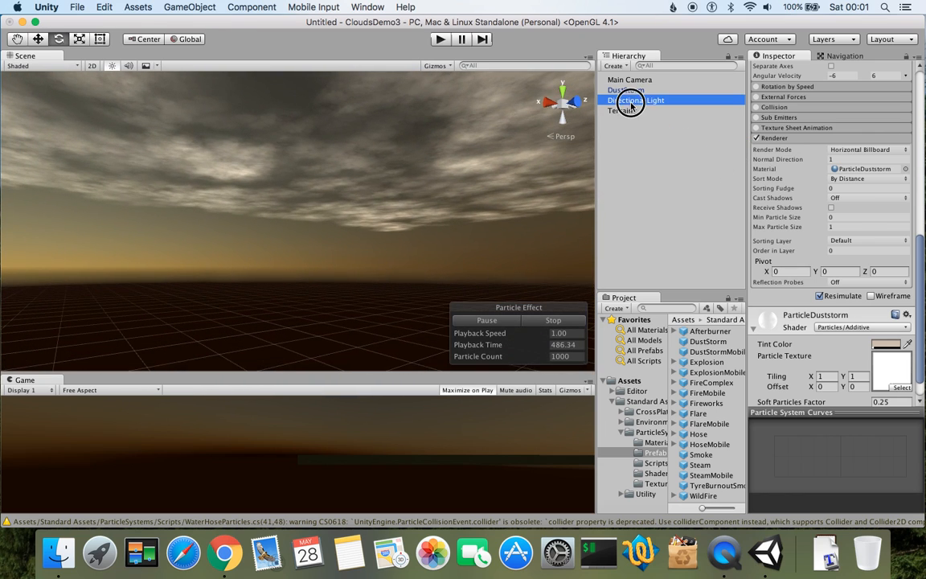
{"action": "key", "text": "f"}
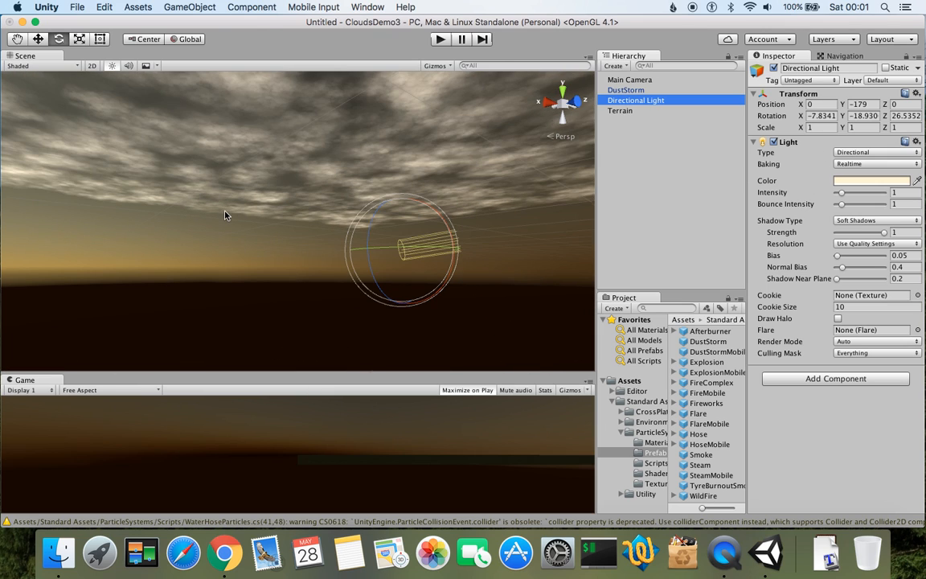
{"action": "left_click_drag", "start_coordinate": [426, 210], "coordinate": [370, 295]}
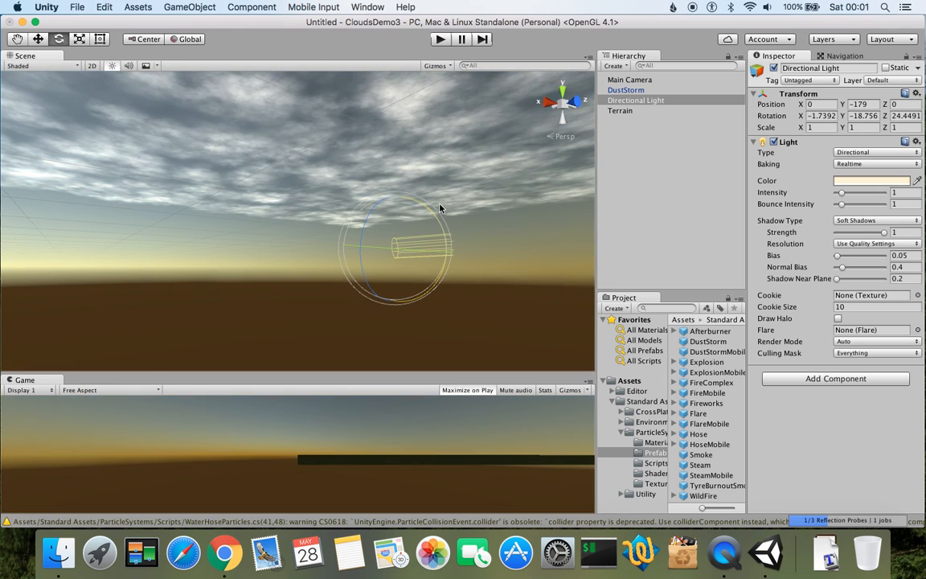
{"action": "left_click_drag", "start_coordinate": [418, 179], "coordinate": [294, 231], "text": "alt"}
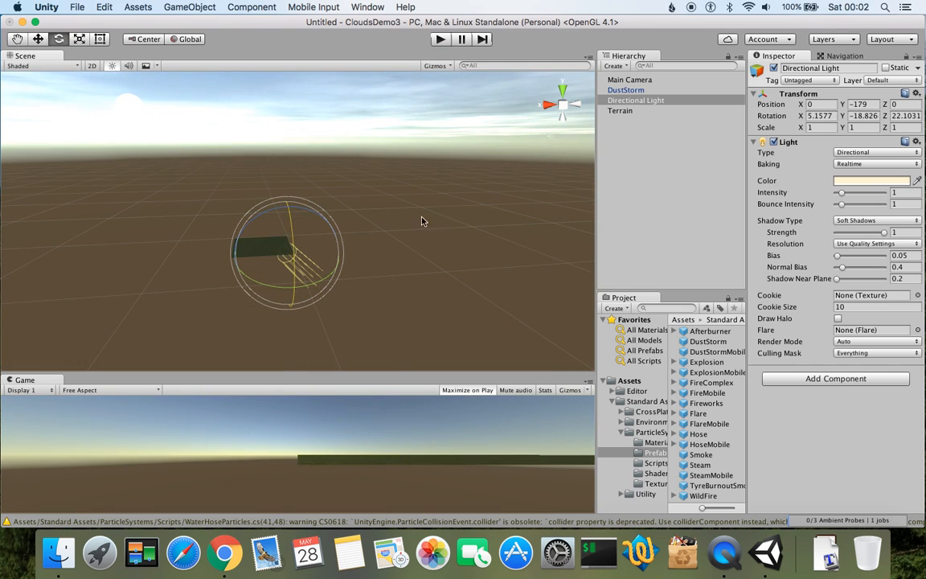
{"action": "right_click_drag", "start_coordinate": [436, 219], "coordinate": [153, 170]}
{"action": "middle_click_drag", "start_coordinate": [320, 221], "coordinate": [205, 205]}
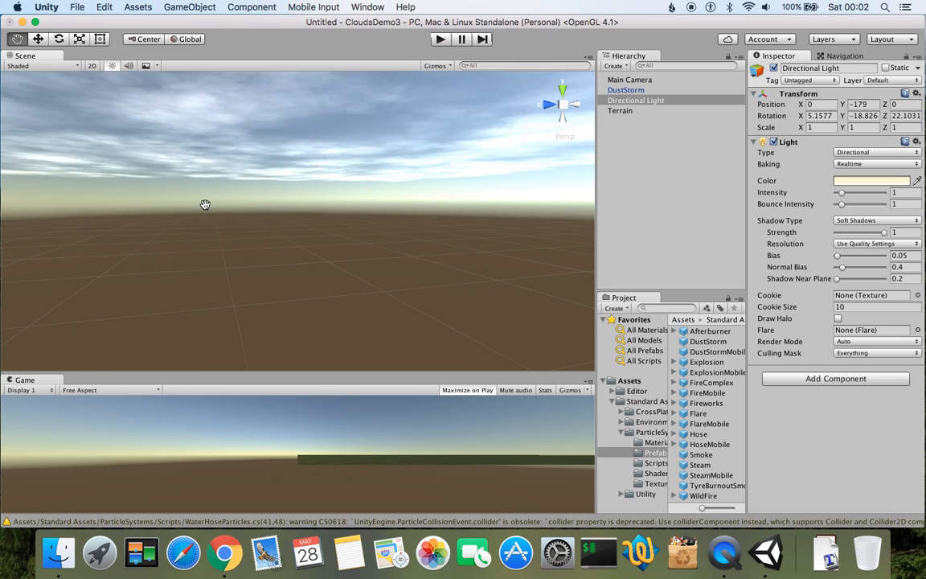
{"action": "middle_click_drag", "start_coordinate": [346, 201], "coordinate": [267, 197]}
Step: Examine the cloud layer from above, both from far out and close up
{"action": "left_click_drag", "start_coordinate": [124, 189], "coordinate": [412, 278], "text": "alt"}
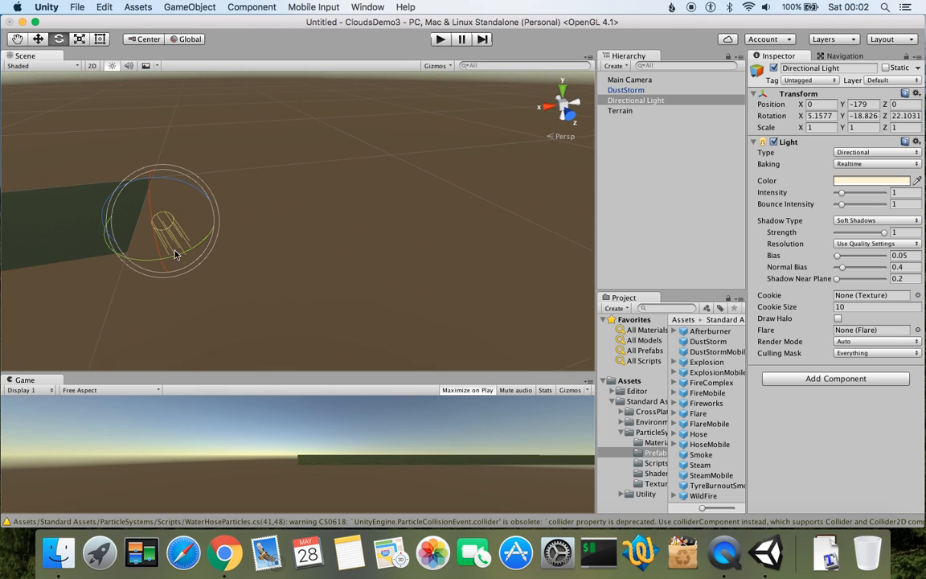
{"action": "left_click_drag", "start_coordinate": [183, 254], "coordinate": [295, 232], "text": "alt"}
{"action": "key", "text": "f"}
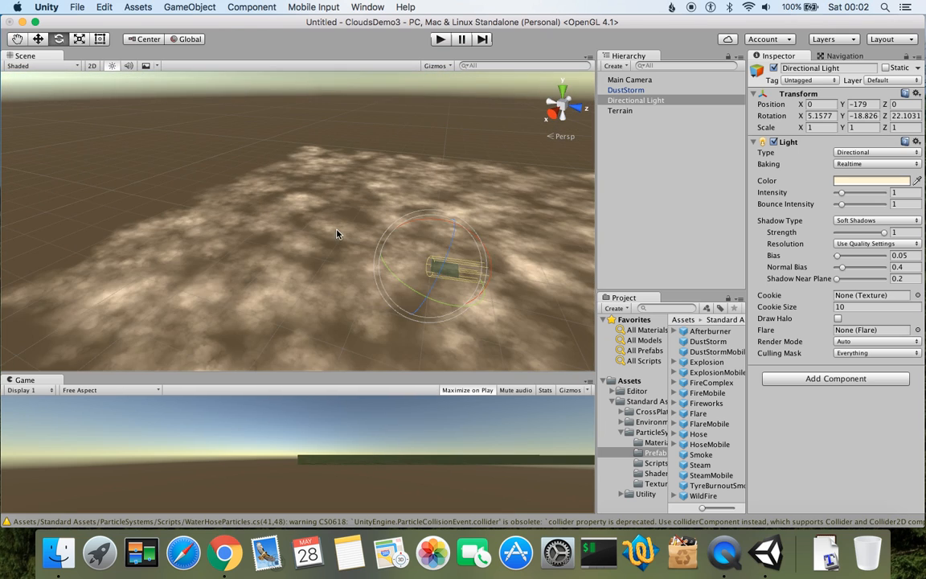
{"action": "scroll", "coordinate": [471, 233], "scroll_direction": "up", "scroll_amount": 5}
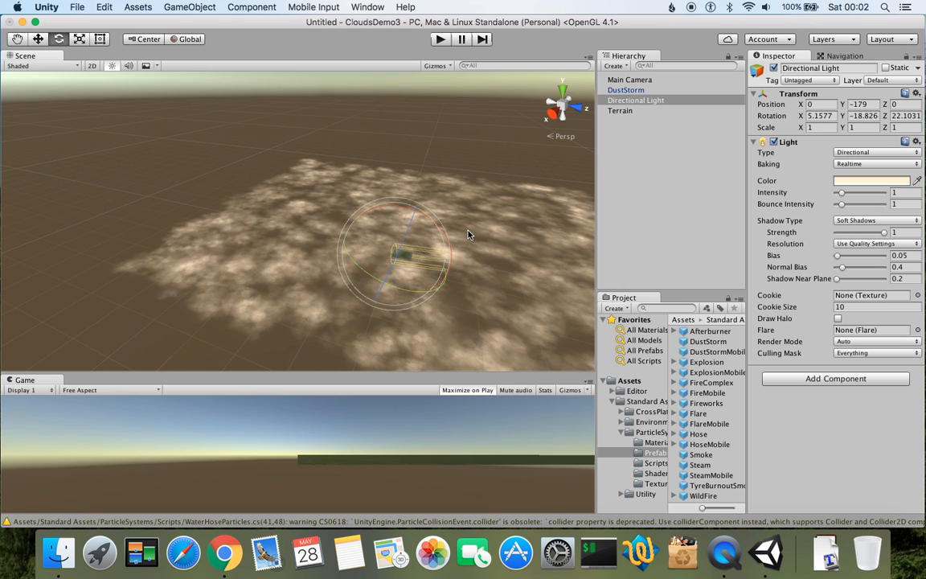
{"action": "left_click_drag", "start_coordinate": [167, 193], "coordinate": [408, 297], "text": "alt"}
{"action": "scroll", "coordinate": [242, 189], "scroll_direction": "up", "scroll_amount": 3}
{"action": "left_click_drag", "start_coordinate": [242, 189], "coordinate": [213, 167], "text": "alt"}
{"action": "scroll", "coordinate": [213, 167], "scroll_direction": "up", "scroll_amount": 5}
{"action": "left_click_drag", "start_coordinate": [250, 243], "coordinate": [242, 217], "text": "alt"}
{"action": "middle_click_drag", "start_coordinate": [241, 217], "coordinate": [294, 241]}
{"action": "scroll", "coordinate": [294, 241], "scroll_direction": "up", "scroll_amount": 10}
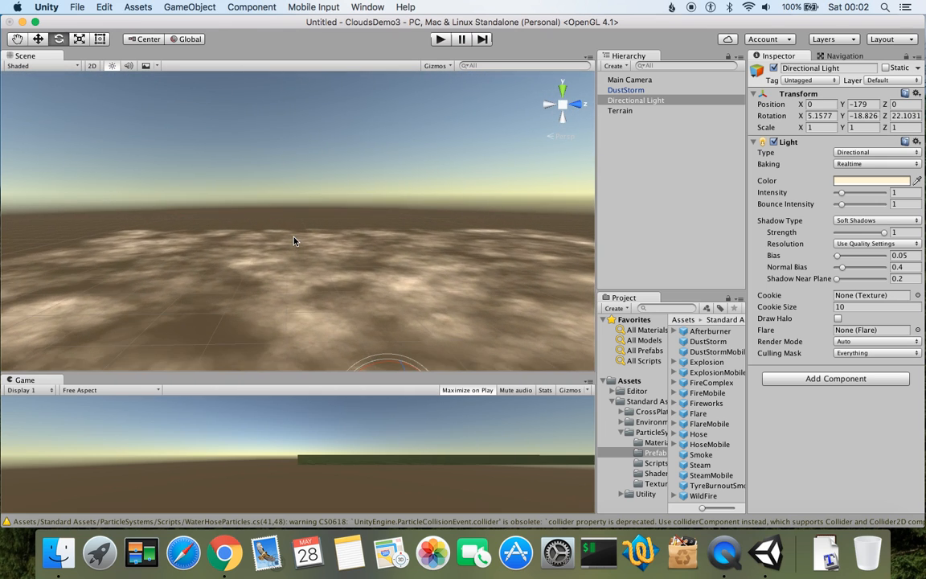
{"action": "scroll", "coordinate": [294, 241], "scroll_direction": "down", "scroll_amount": 5}
Step: Examine the clouds from below and from the ground, ending with the view toward the sun
{"action": "right_click_drag", "start_coordinate": [294, 241], "coordinate": [284, 162]}
{"action": "middle_click_drag", "start_coordinate": [293, 296], "coordinate": [237, 232]}
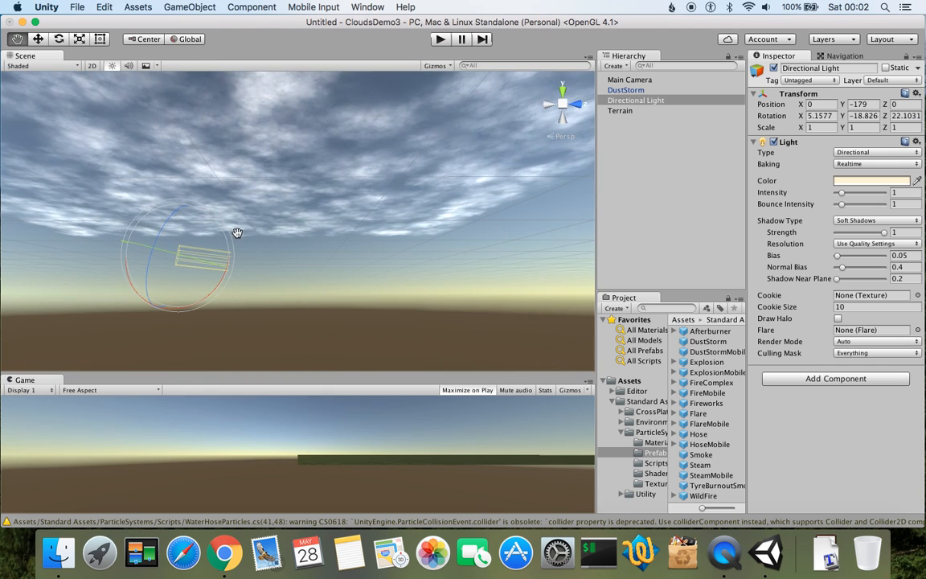
{"action": "right_click_drag", "start_coordinate": [335, 246], "coordinate": [174, 337]}
{"action": "middle_click_drag", "start_coordinate": [347, 270], "coordinate": [312, 291]}
{"action": "scroll", "coordinate": [312, 291], "scroll_direction": "up", "scroll_amount": 3}
{"action": "middle_click_drag", "start_coordinate": [249, 238], "coordinate": [265, 259]}
{"action": "scroll", "coordinate": [266, 257], "scroll_direction": "up", "scroll_amount": 4}
{"action": "scroll", "coordinate": [312, 262], "scroll_direction": "down", "scroll_amount": 5}
{"action": "scroll", "coordinate": [312, 263], "scroll_direction": "up", "scroll_amount": 3}
{"action": "scroll", "coordinate": [312, 264], "scroll_direction": "down", "scroll_amount": 5}
{"action": "right_click_drag", "start_coordinate": [341, 226], "coordinate": [277, 242]}
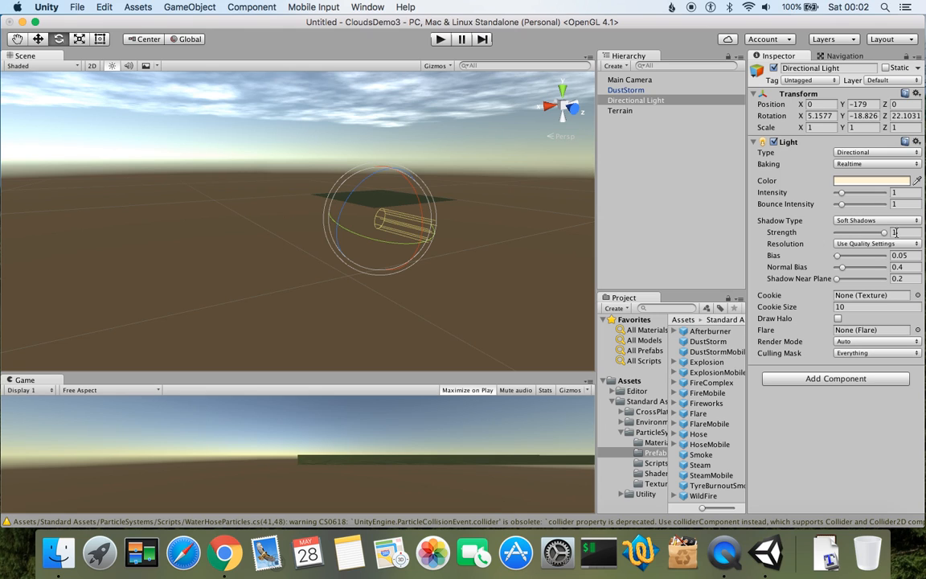
{"action": "middle_click_drag", "start_coordinate": [385, 178], "coordinate": [365, 182]}
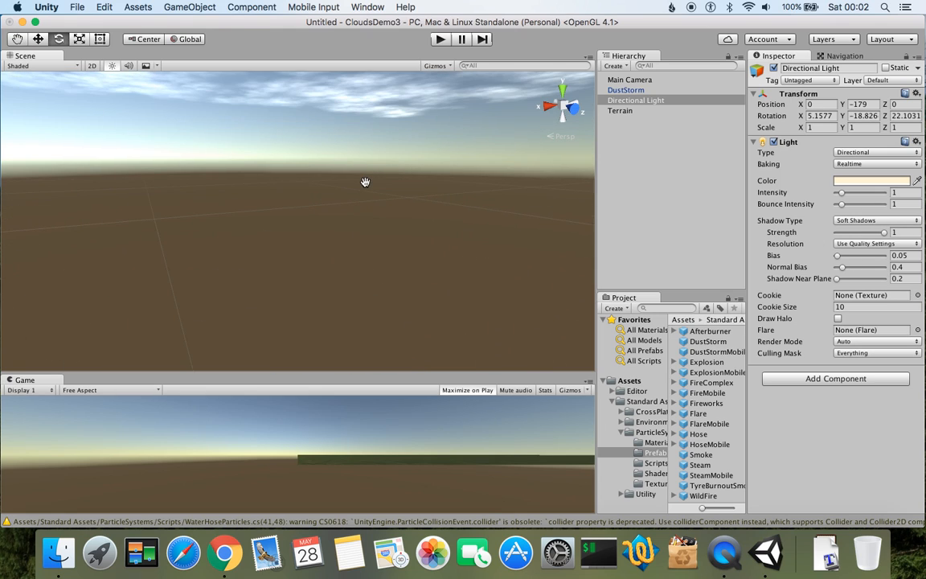
{"action": "right_click_drag", "start_coordinate": [393, 235], "coordinate": [226, 140]}
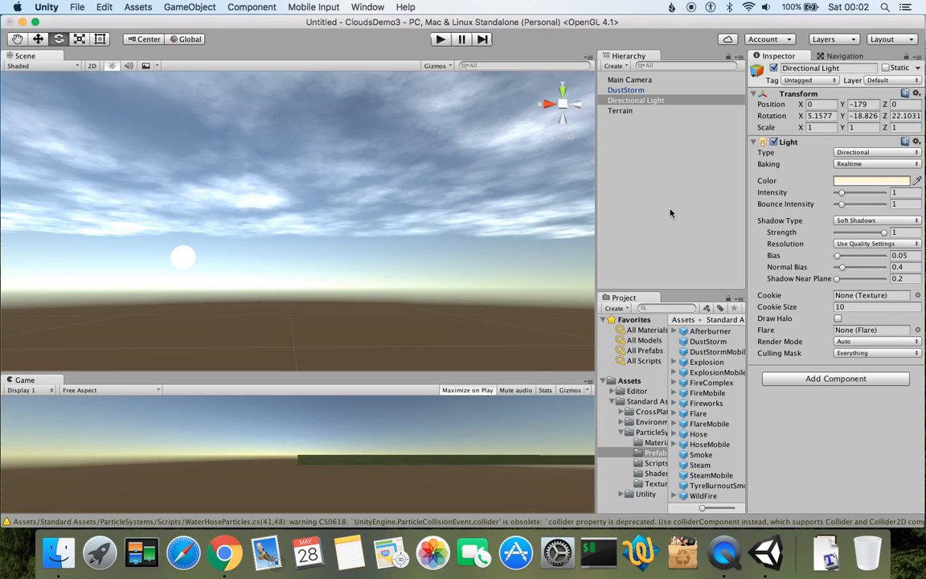
Step: Select DustStorm and review its main particle, module and renderer settings against the clouds in the sky
{"action": "left_click", "coordinate": [634, 90]}
{"action": "right_click_drag", "start_coordinate": [335, 236], "coordinate": [197, 207]}
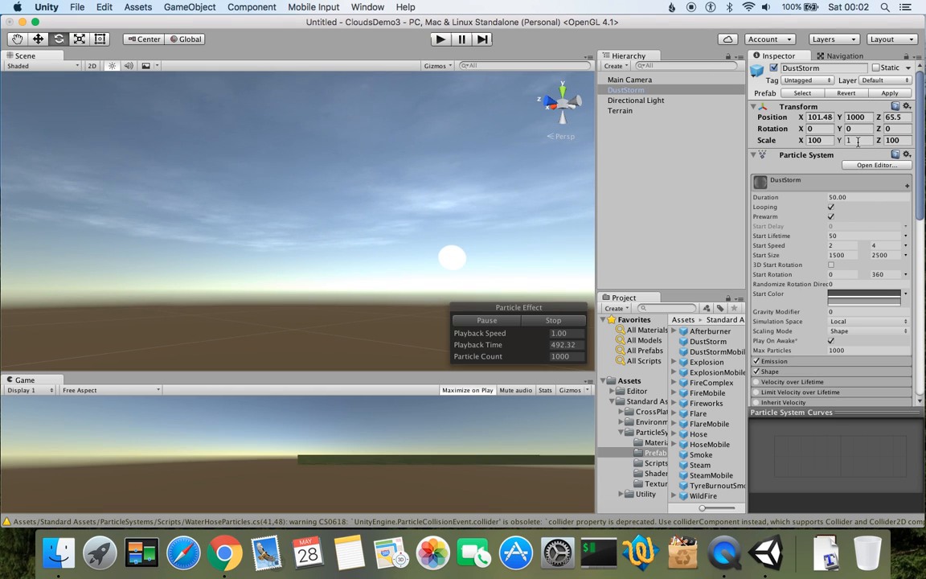
{"action": "scroll", "coordinate": [838, 313], "scroll_direction": "down", "scroll_amount": 10}
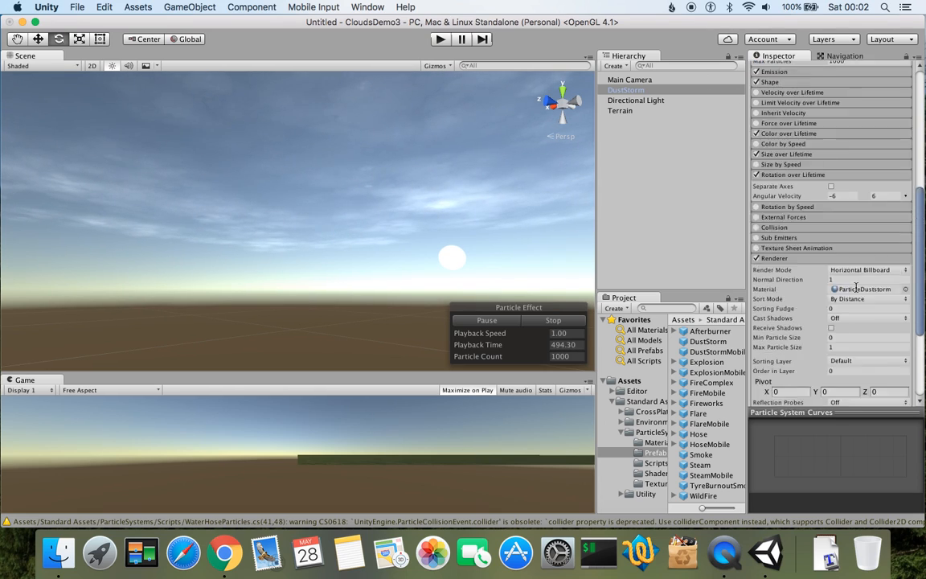
{"action": "scroll", "coordinate": [861, 245], "scroll_direction": "up", "scroll_amount": 6}
{"action": "scroll", "coordinate": [861, 245], "scroll_direction": "up", "scroll_amount": 5}
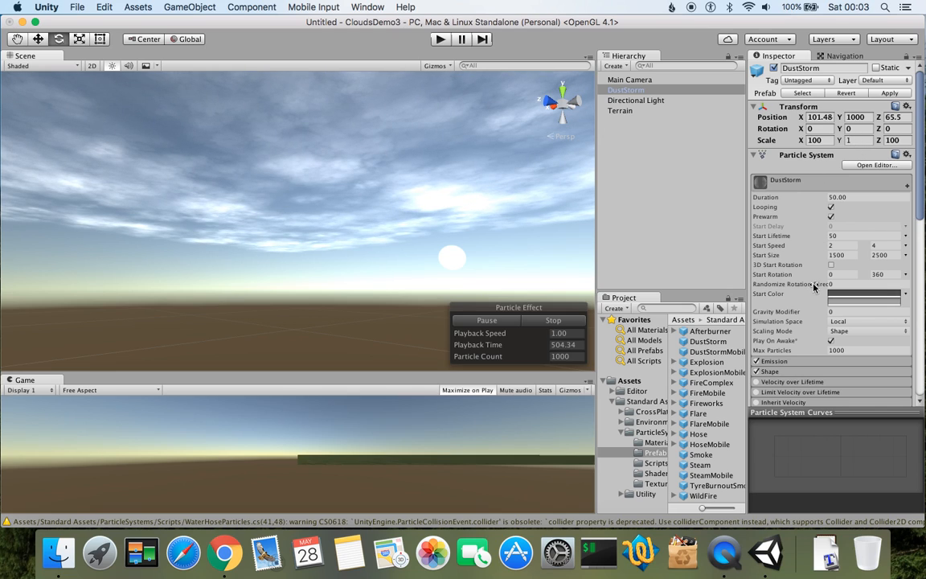
{"action": "scroll", "coordinate": [814, 288], "scroll_direction": "down", "scroll_amount": 10}
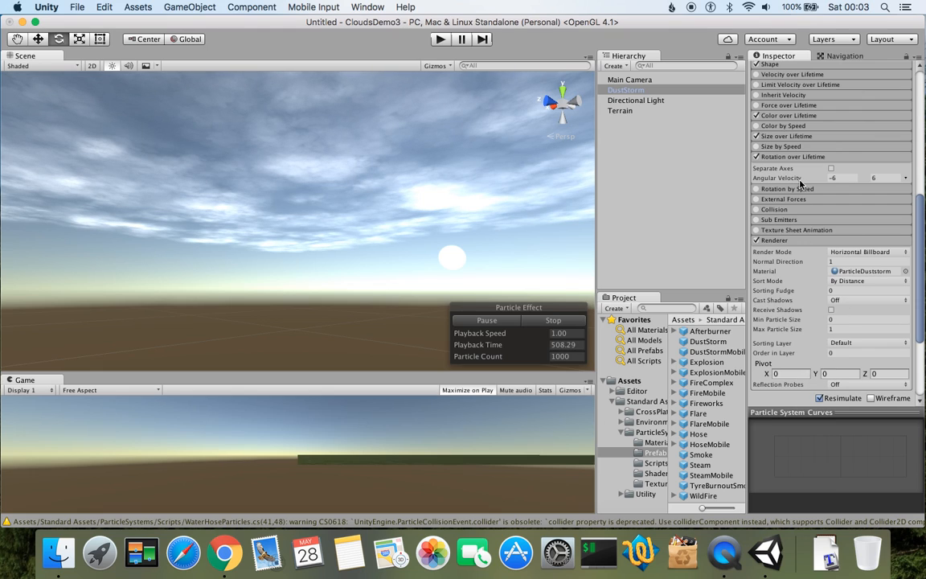
{"action": "scroll", "coordinate": [800, 184], "scroll_direction": "up", "scroll_amount": 5}
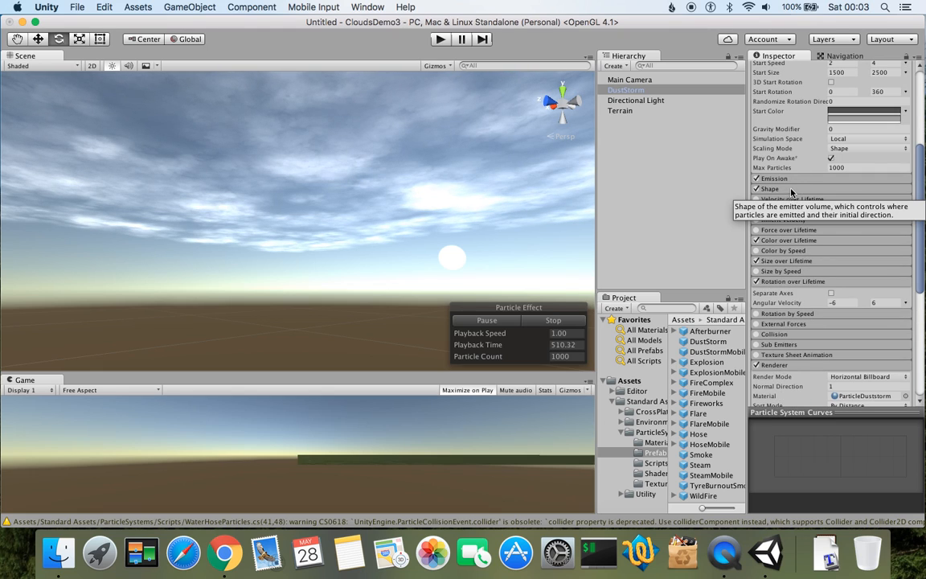
Step: Set Box Y to 1 in the DustStorm emitter's Shape settings and check the clouds
{"action": "left_click", "coordinate": [797, 189]}
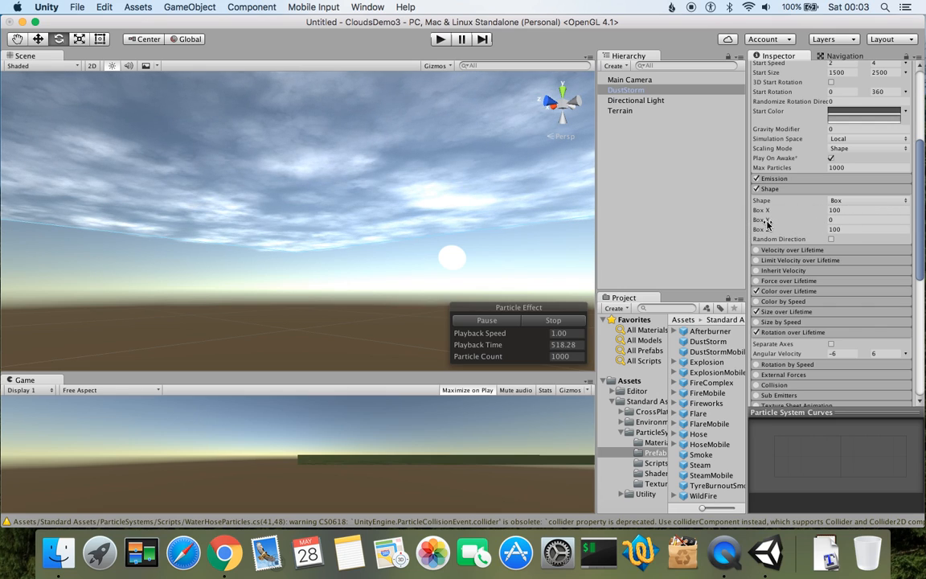
{"action": "left_click", "coordinate": [838, 220]}
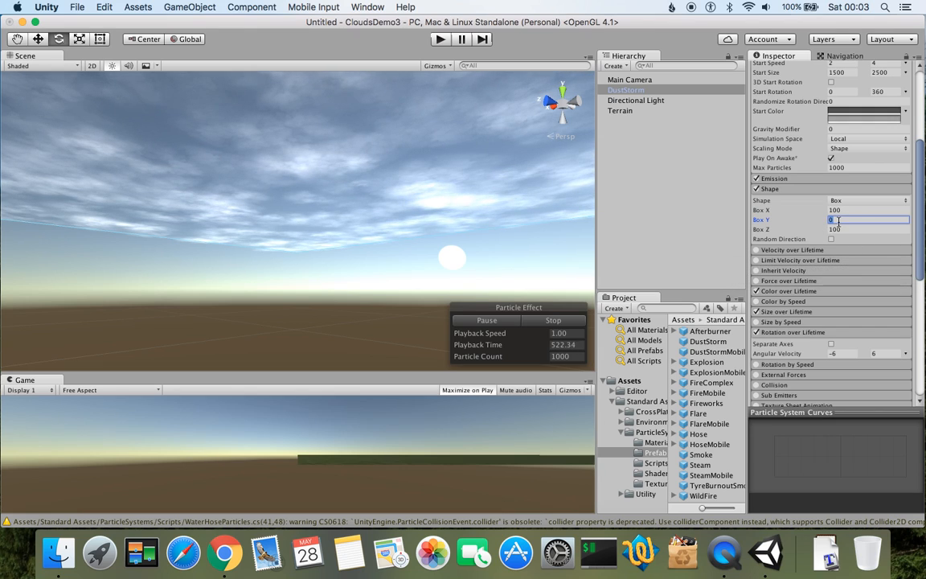
{"action": "type", "text": "1"}
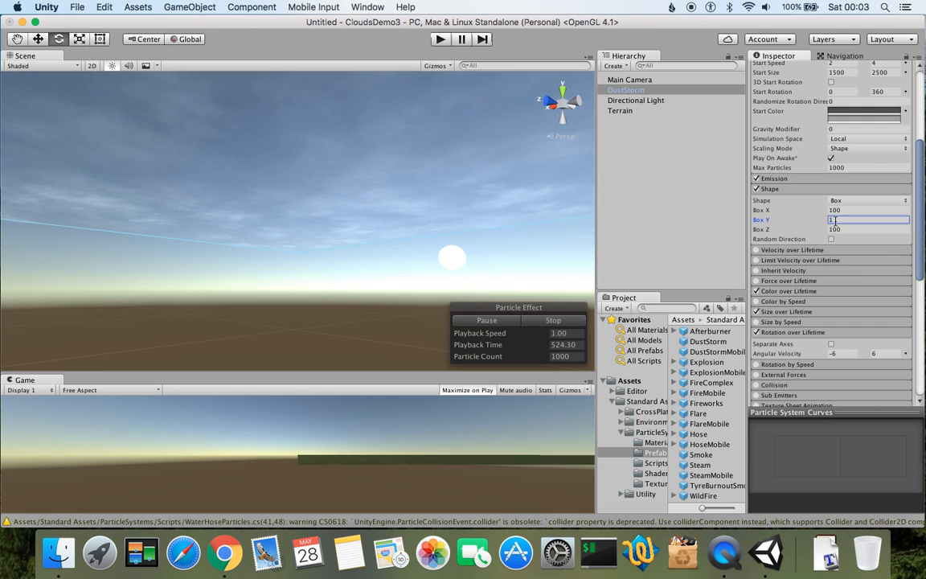
{"action": "mouse_move", "coordinate": [407, 216]}
{"action": "middle_mouse_down"}
{"action": "mouse_move", "coordinate": [400, 228]}
{"action": "mouse_move", "coordinate": [404, 222]}
{"action": "middle_mouse_up"}
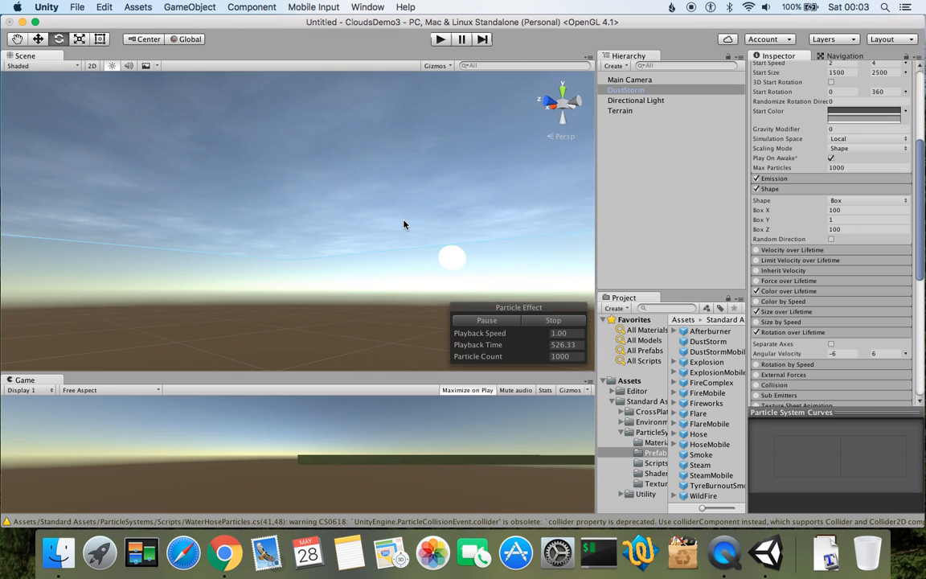
{"action": "scroll", "coordinate": [400, 225], "scroll_direction": "up", "scroll_amount": 3}
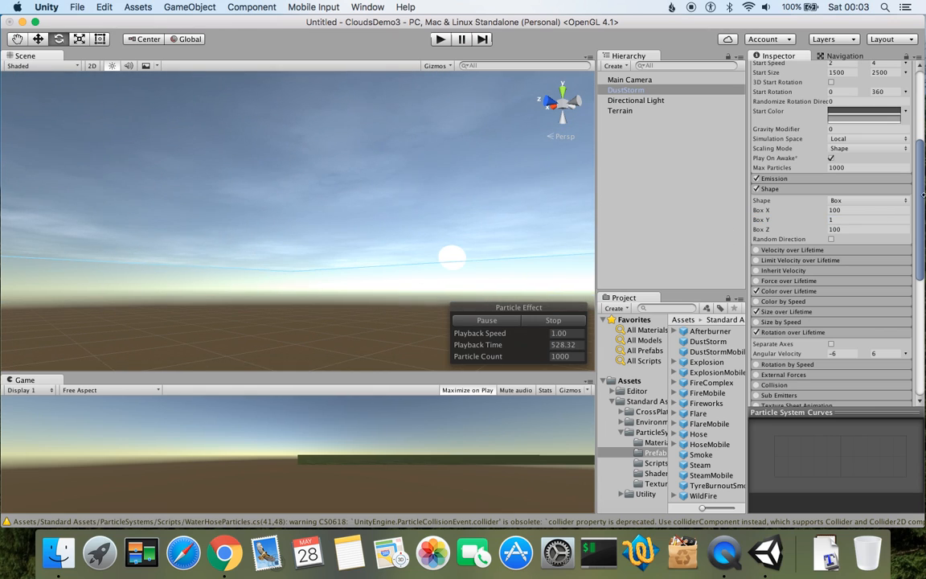
Step: Set DustStorm's Scale Y to 100 and check the sky toward the sun
{"action": "scroll", "coordinate": [821, 221], "scroll_direction": "up", "scroll_amount": 5}
{"action": "left_click", "coordinate": [859, 140]}
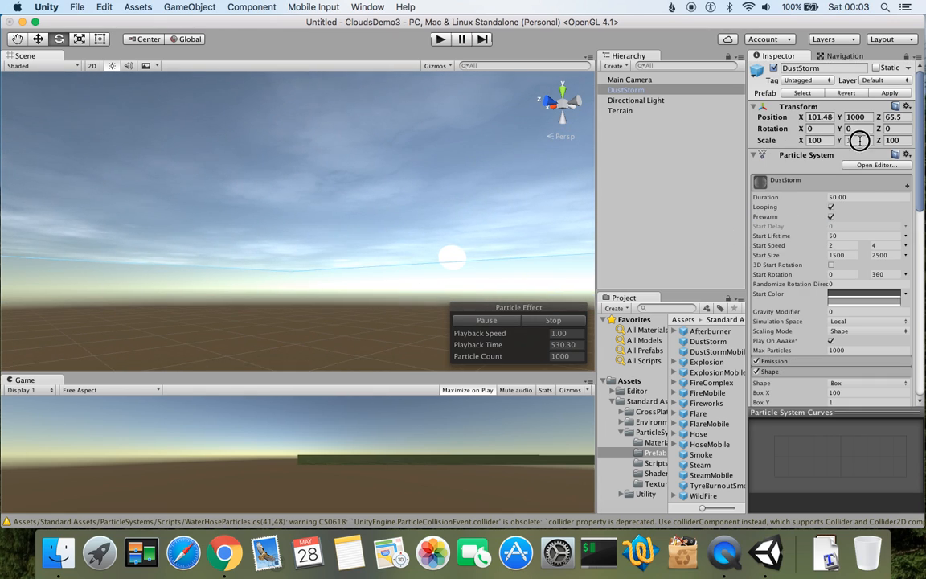
{"action": "type", "text": "100"}
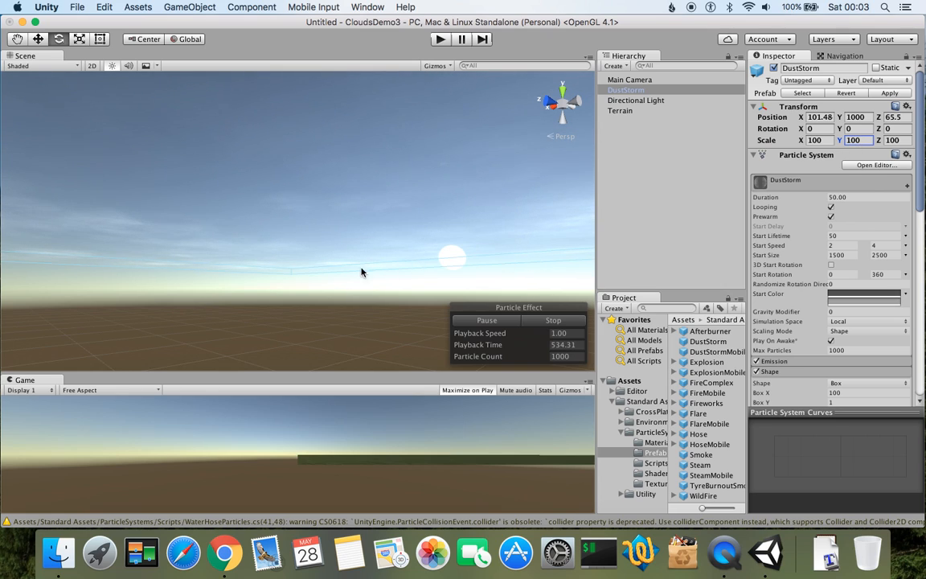
{"action": "right_click_drag", "start_coordinate": [159, 279], "coordinate": [193, 321]}
{"action": "middle_click_drag", "start_coordinate": [247, 246], "coordinate": [247, 256]}
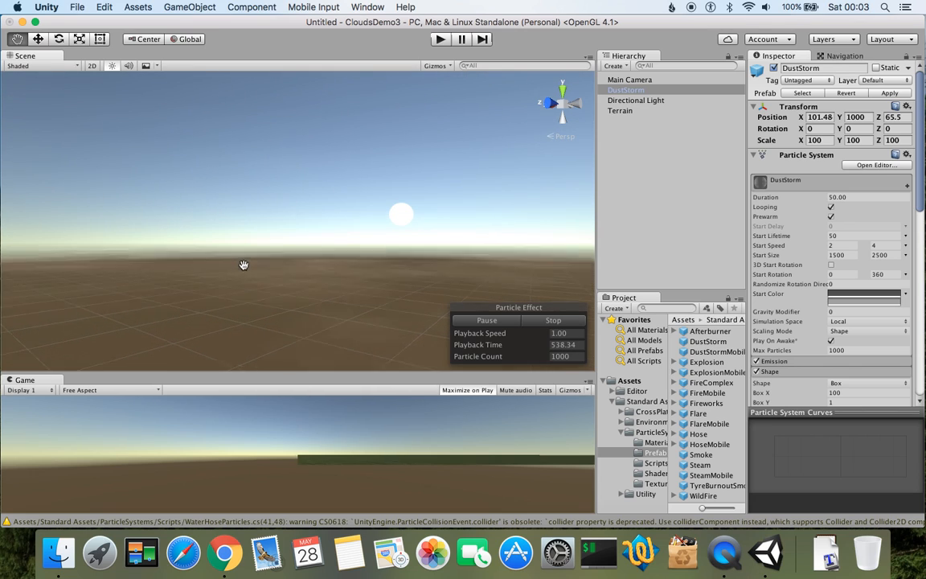
Step: Set Box Y to 10 in the DustStorm emitter's Shape settings
{"action": "scroll", "coordinate": [902, 216], "scroll_direction": "down", "scroll_amount": 15}
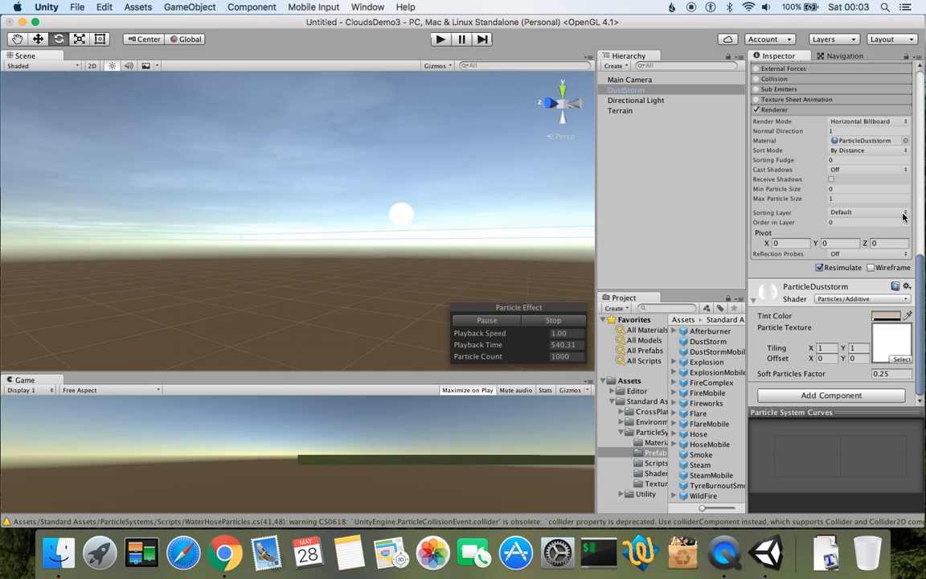
{"action": "scroll", "coordinate": [883, 238], "scroll_direction": "up", "scroll_amount": 1}
{"action": "scroll", "coordinate": [883, 238], "scroll_direction": "up", "scroll_amount": 5}
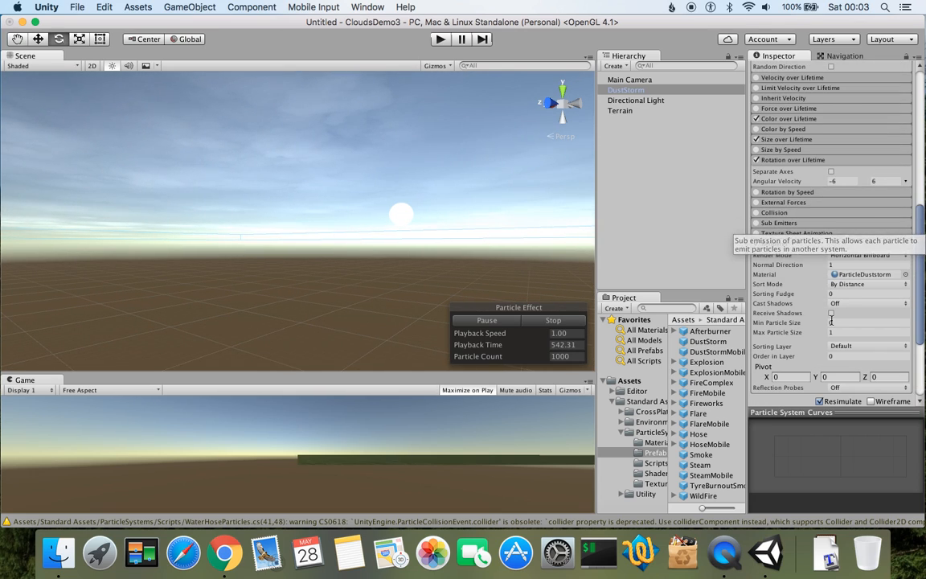
{"action": "scroll", "coordinate": [843, 315], "scroll_direction": "down", "scroll_amount": 6}
{"action": "scroll", "coordinate": [846, 278], "scroll_direction": "up", "scroll_amount": 5}
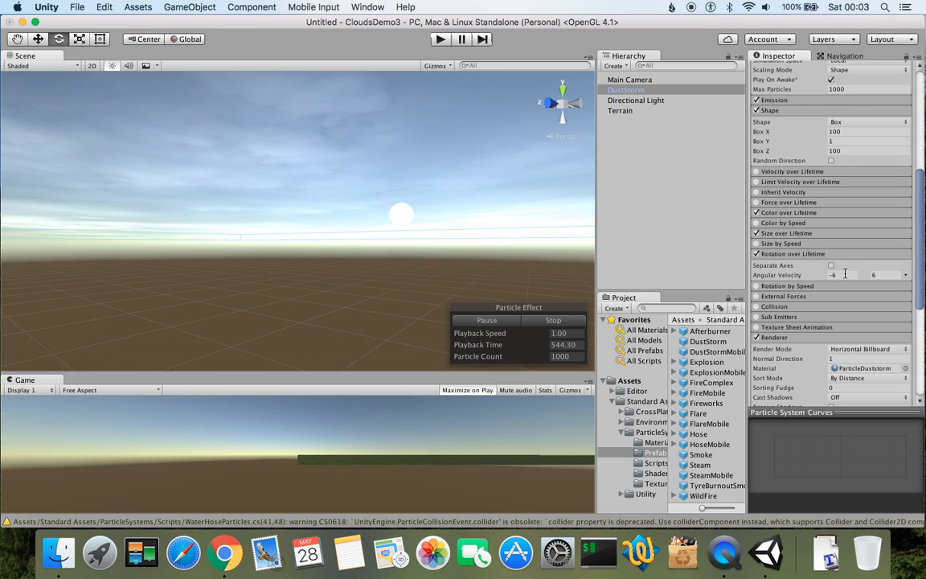
{"action": "scroll", "coordinate": [832, 201], "scroll_direction": "up", "scroll_amount": 1}
{"action": "left_click", "coordinate": [839, 149]}
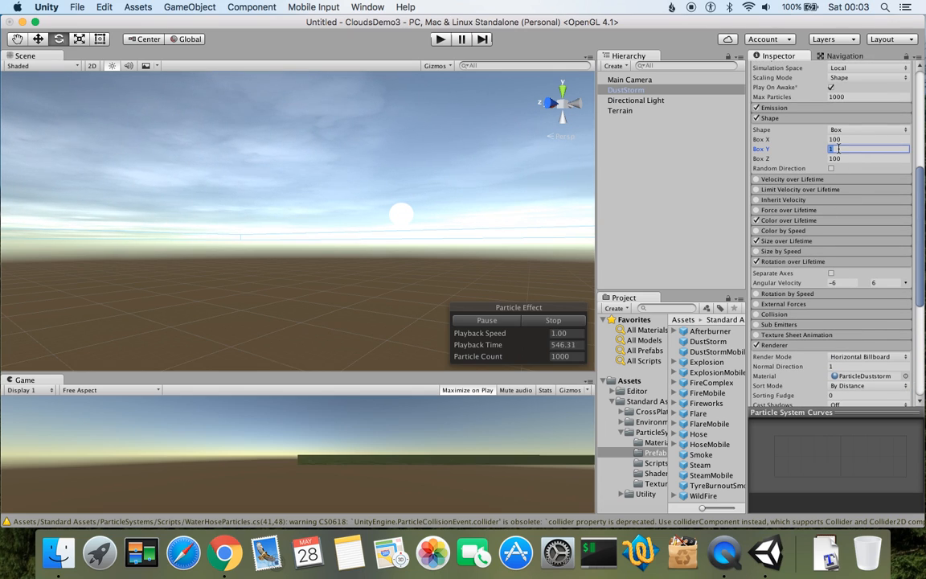
{"action": "type", "text": "10"}
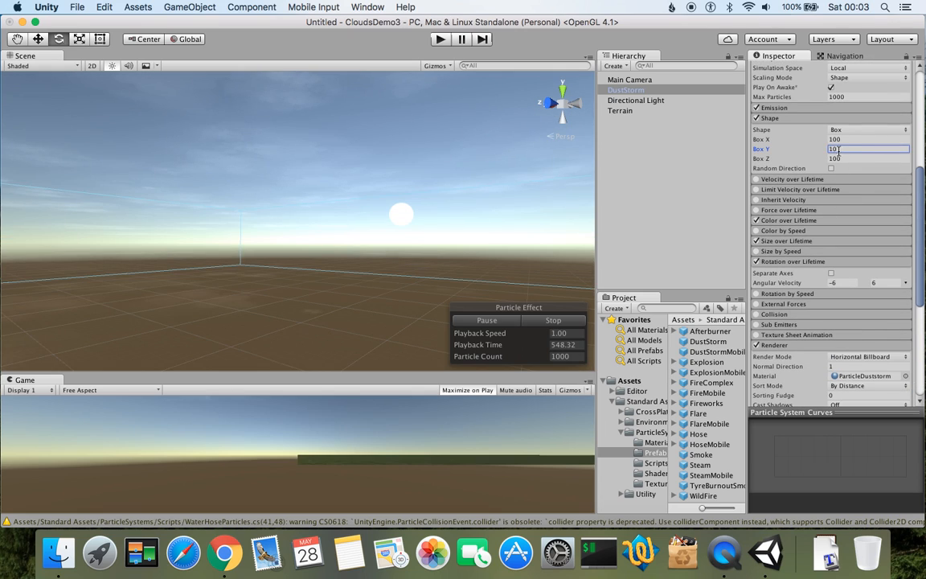
Step: Examine the cloud layer and emitter box from the horizon, from directly below and from above
{"action": "right_click_drag", "start_coordinate": [412, 212], "coordinate": [342, 224]}
{"action": "key", "text": "q"}
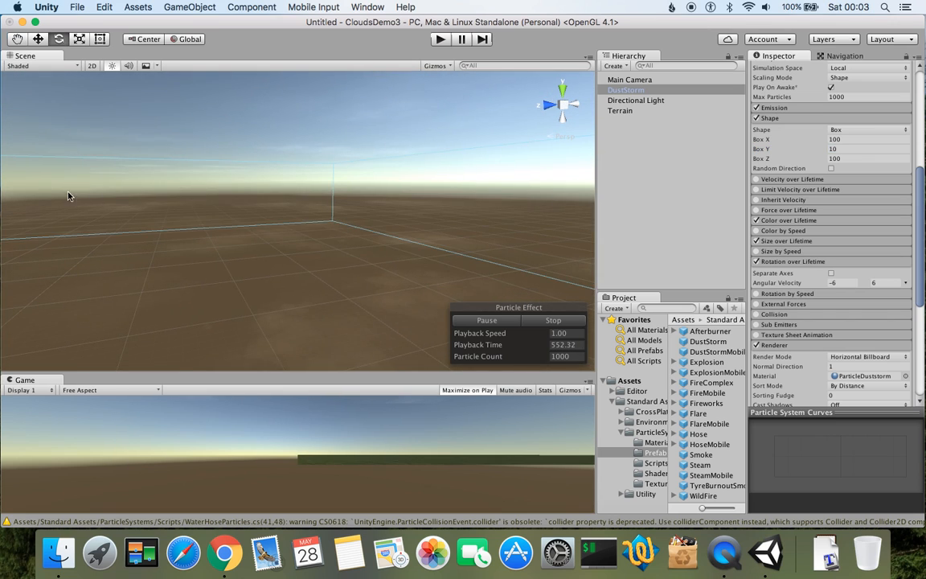
{"action": "middle_click_drag", "start_coordinate": [297, 276], "coordinate": [306, 234]}
{"action": "right_click_drag", "start_coordinate": [306, 233], "coordinate": [402, 273]}
{"action": "mouse_move", "coordinate": [351, 287]}
{"action": "middle_mouse_down"}
{"action": "mouse_move", "coordinate": [166, 253]}
{"action": "mouse_move", "coordinate": [247, 255]}
{"action": "mouse_move", "coordinate": [464, 289]}
{"action": "mouse_move", "coordinate": [307, 284]}
{"action": "mouse_move", "coordinate": [360, 291]}
{"action": "middle_mouse_up"}
{"action": "left_click_drag", "start_coordinate": [360, 291], "coordinate": [402, 268]}
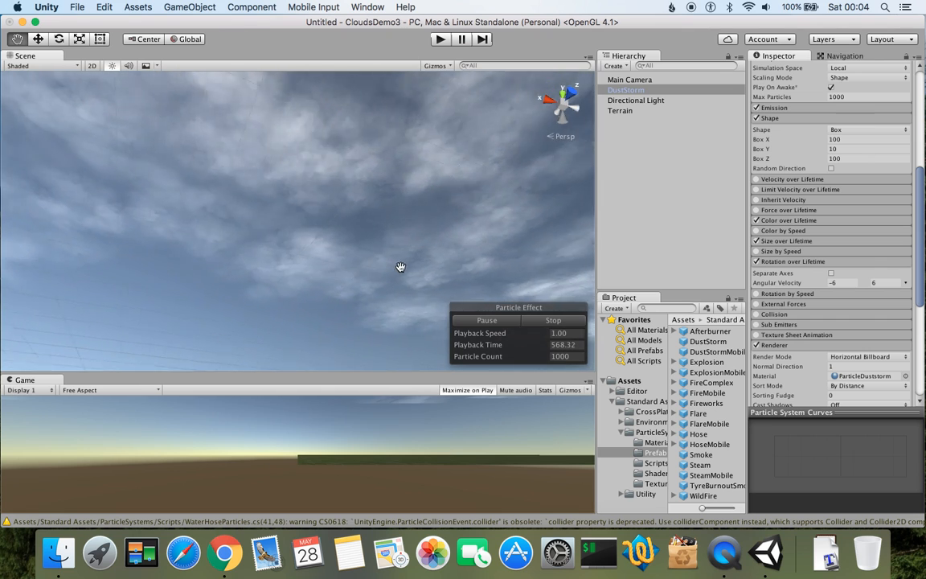
{"action": "middle_click_drag", "start_coordinate": [399, 292], "coordinate": [362, 289]}
{"action": "right_click_drag", "start_coordinate": [422, 238], "coordinate": [242, 312]}
{"action": "middle_click_drag", "start_coordinate": [340, 275], "coordinate": [214, 271]}
{"action": "right_click_drag", "start_coordinate": [445, 199], "coordinate": [145, 274]}
{"action": "right_click_drag", "start_coordinate": [388, 222], "coordinate": [229, 263]}
{"action": "middle_click_drag", "start_coordinate": [459, 179], "coordinate": [327, 236]}
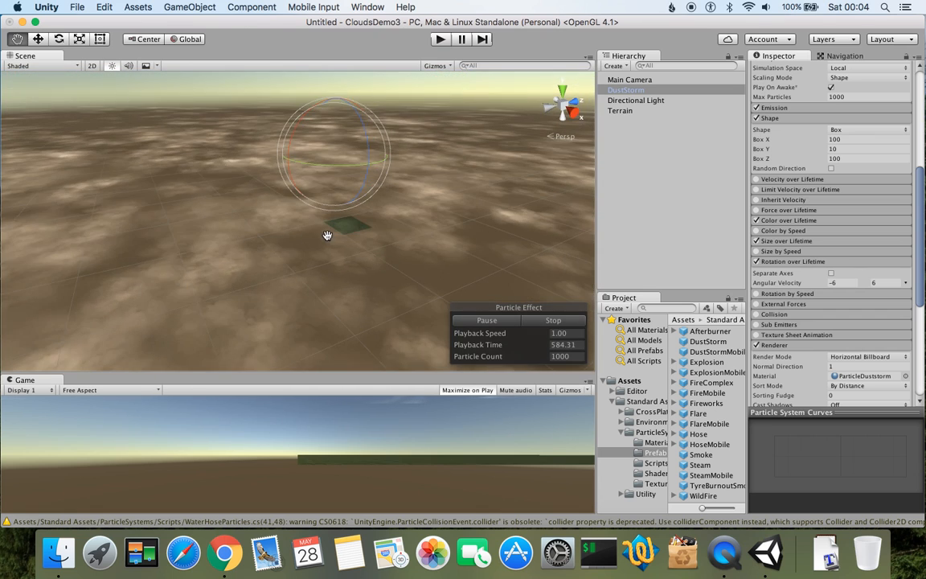
Step: Examine the clouds over the grass terrain from beneath the layer and the whole emitter box from above
{"action": "scroll", "coordinate": [391, 238], "scroll_direction": "up", "scroll_amount": 10}
{"action": "middle_click_drag", "start_coordinate": [444, 227], "coordinate": [351, 232]}
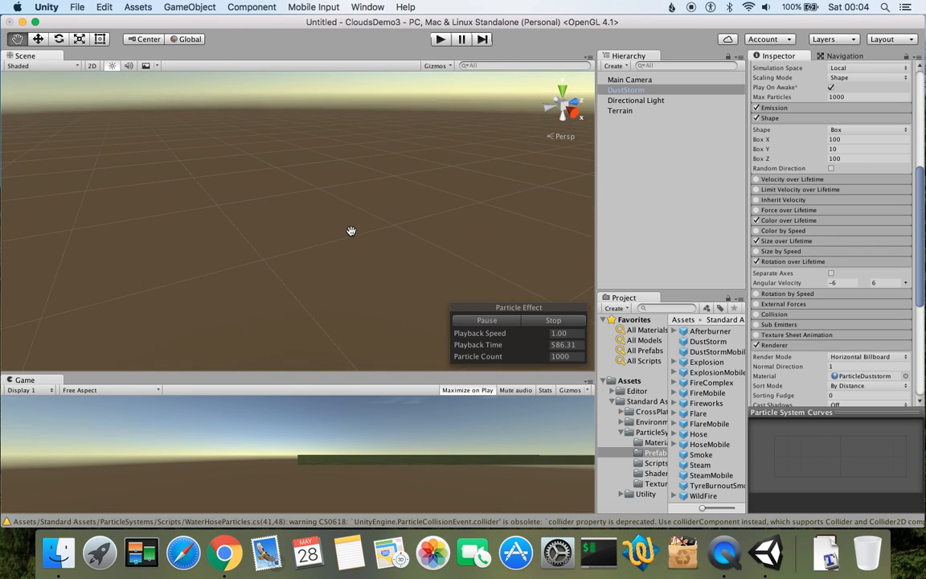
{"action": "scroll", "coordinate": [387, 230], "scroll_direction": "down", "scroll_amount": 10}
{"action": "right_click_drag", "start_coordinate": [416, 218], "coordinate": [315, 186]}
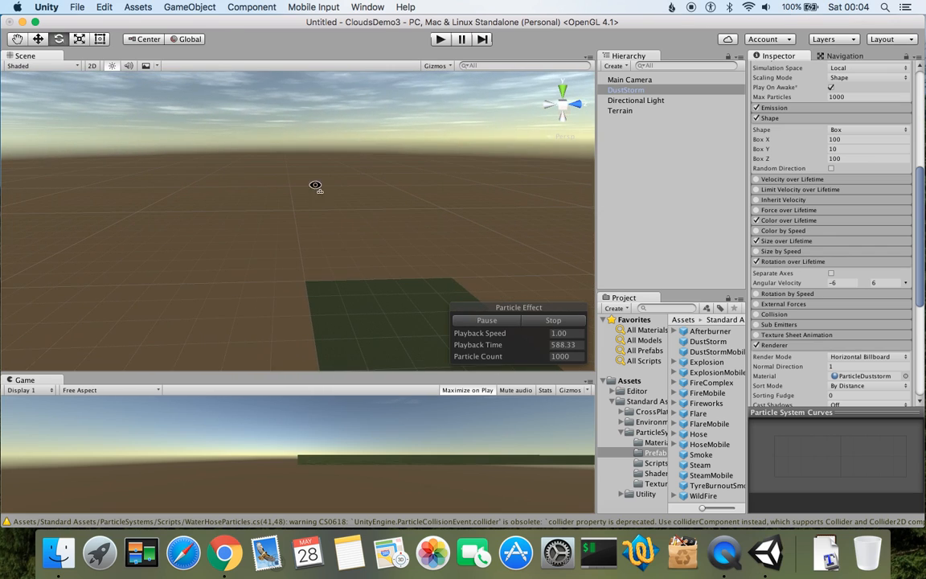
{"action": "right_click_drag", "start_coordinate": [348, 220], "coordinate": [348, 154]}
{"action": "middle_click_drag", "start_coordinate": [463, 232], "coordinate": [335, 157]}
{"action": "middle_click_drag", "start_coordinate": [452, 216], "coordinate": [362, 233]}
{"action": "scroll", "coordinate": [360, 233], "scroll_direction": "down", "scroll_amount": 10}
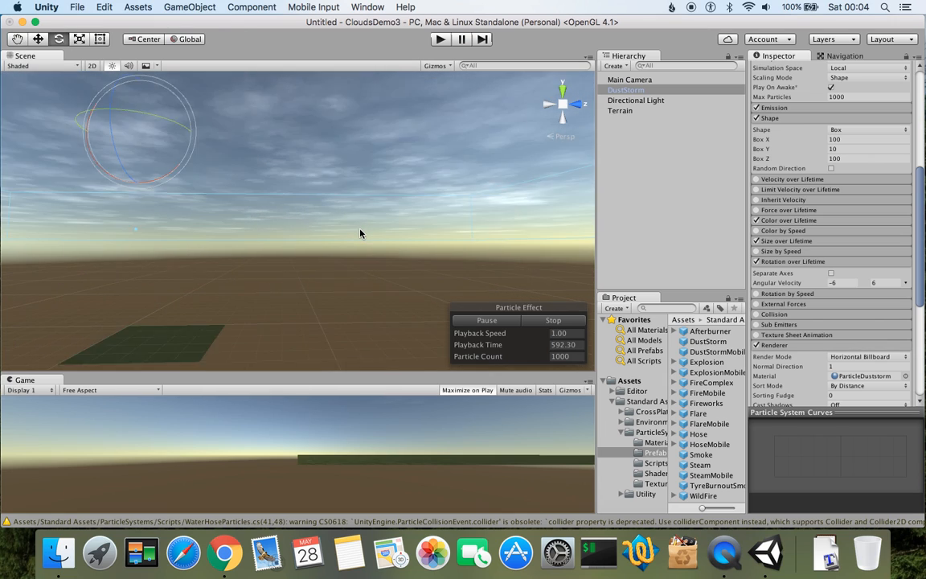
{"action": "scroll", "coordinate": [360, 234], "scroll_direction": "down", "scroll_amount": 5}
{"action": "right_click_drag", "start_coordinate": [361, 234], "coordinate": [340, 283]}
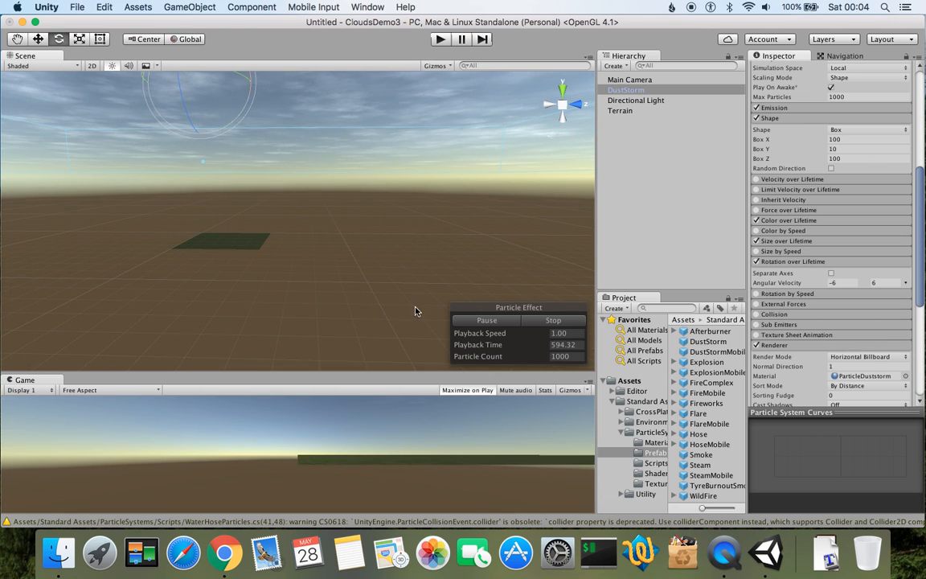
{"action": "right_click_drag", "start_coordinate": [119, 223], "coordinate": [395, 221]}
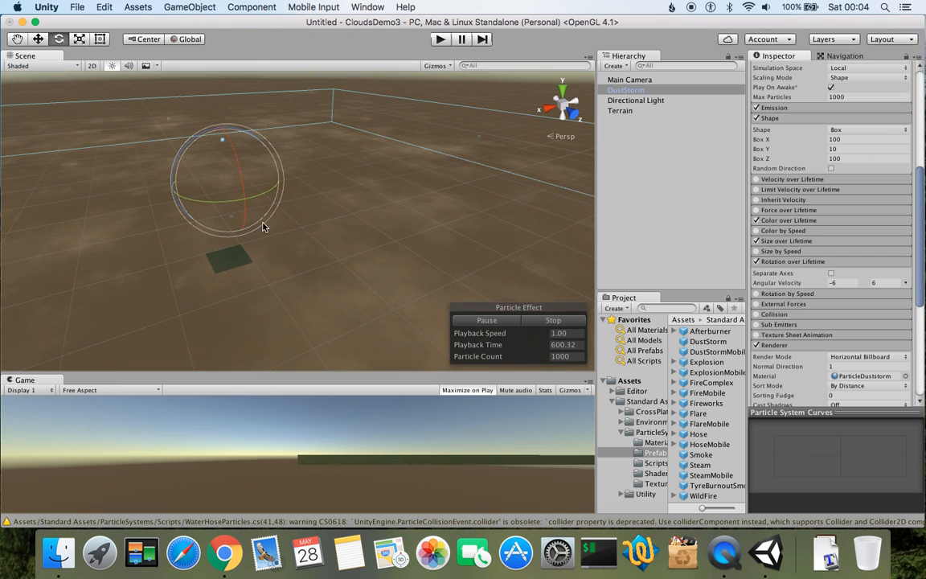
{"action": "right_click_drag", "start_coordinate": [435, 224], "coordinate": [329, 228]}
{"action": "scroll", "coordinate": [330, 228], "scroll_direction": "down", "scroll_amount": 5}
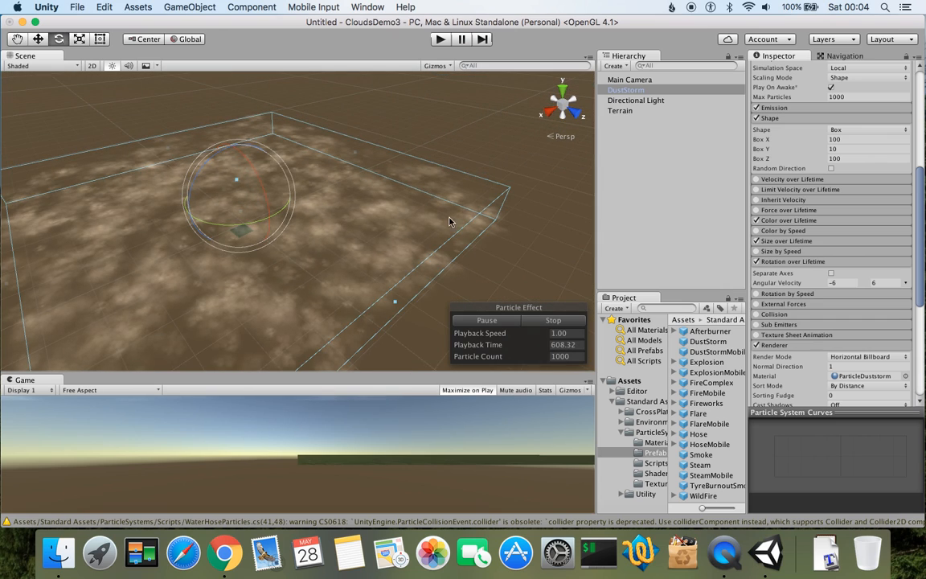
{"action": "right_click_drag", "start_coordinate": [491, 201], "coordinate": [344, 244]}
{"action": "right_click_drag", "start_coordinate": [193, 267], "coordinate": [222, 253]}
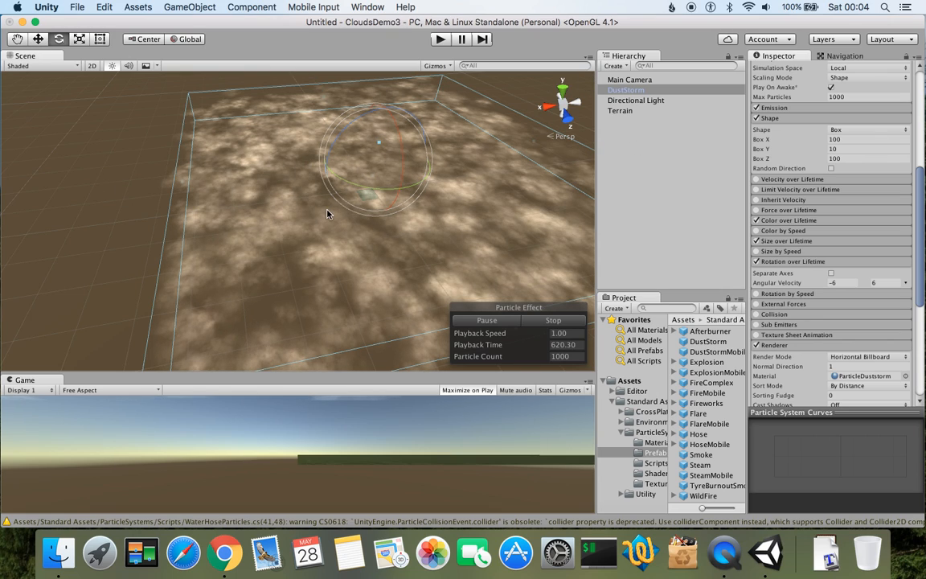
Step: Try moving DustStorm a short distance along the X axis, and undo the move
{"action": "left_click", "coordinate": [38, 40]}
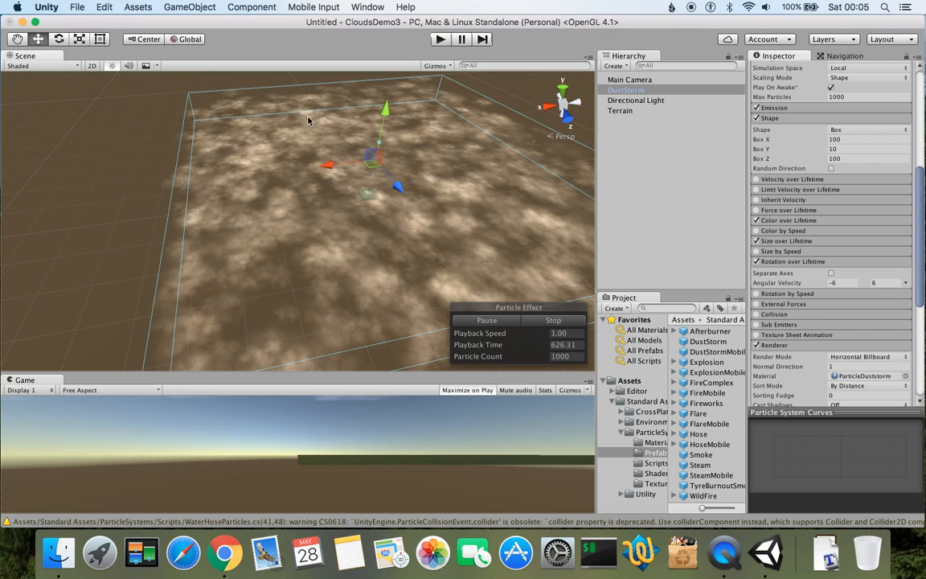
{"action": "left_click_drag", "start_coordinate": [323, 173], "coordinate": [283, 172]}
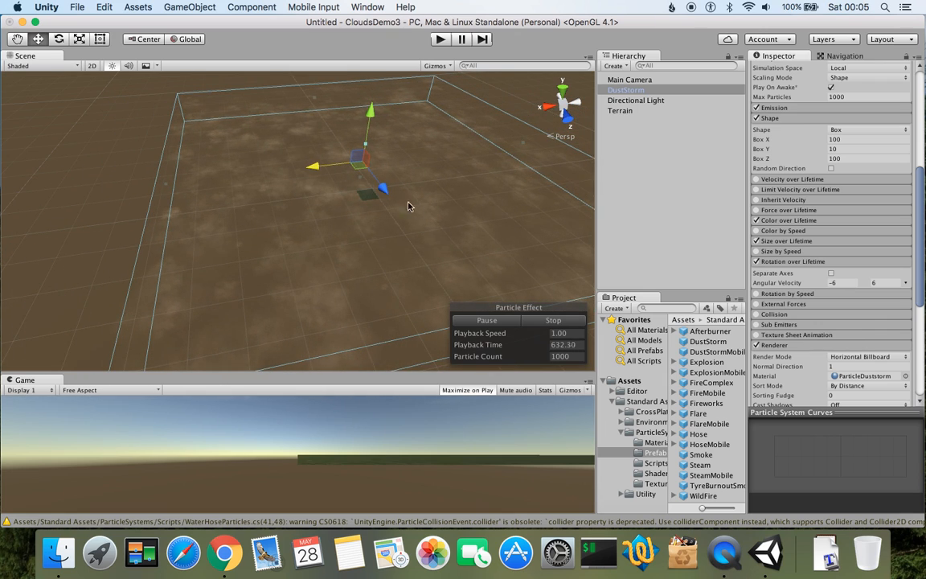
{"action": "key", "text": "super+z"}
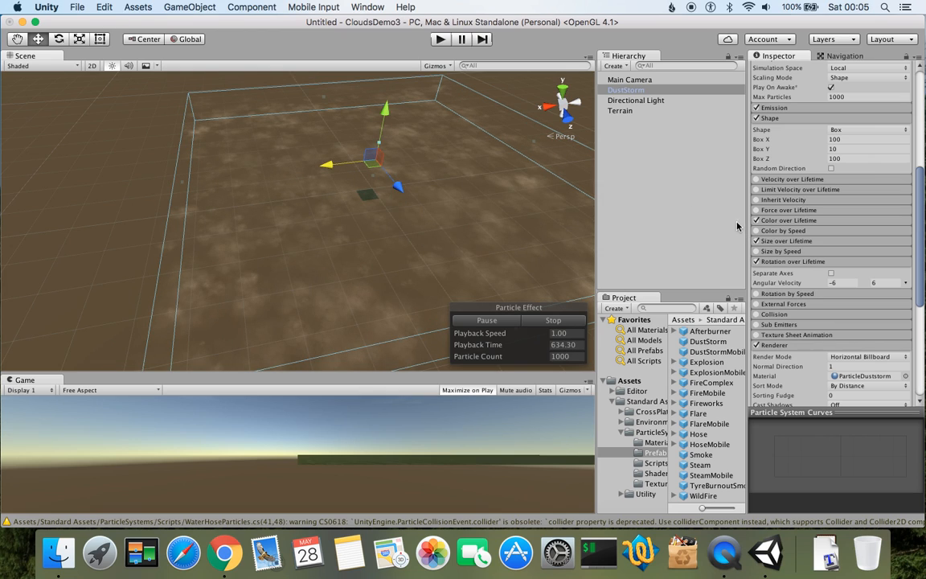
Step: Set DustStorm's Simulation Space to World
{"action": "scroll", "coordinate": [782, 172], "scroll_direction": "down", "scroll_amount": 10}
{"action": "scroll", "coordinate": [860, 198], "scroll_direction": "up", "scroll_amount": 15}
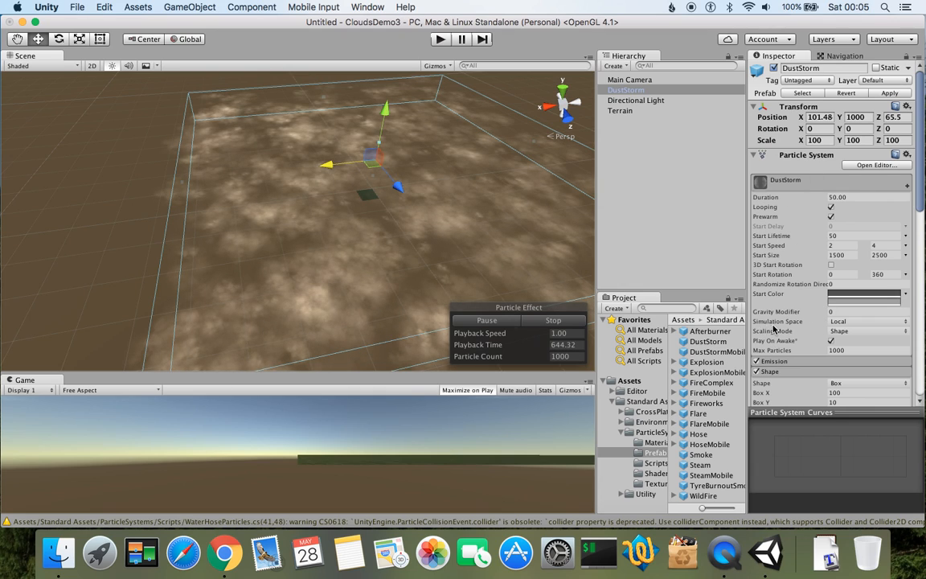
{"action": "left_click", "coordinate": [852, 320]}
{"action": "left_click", "coordinate": [855, 312]}
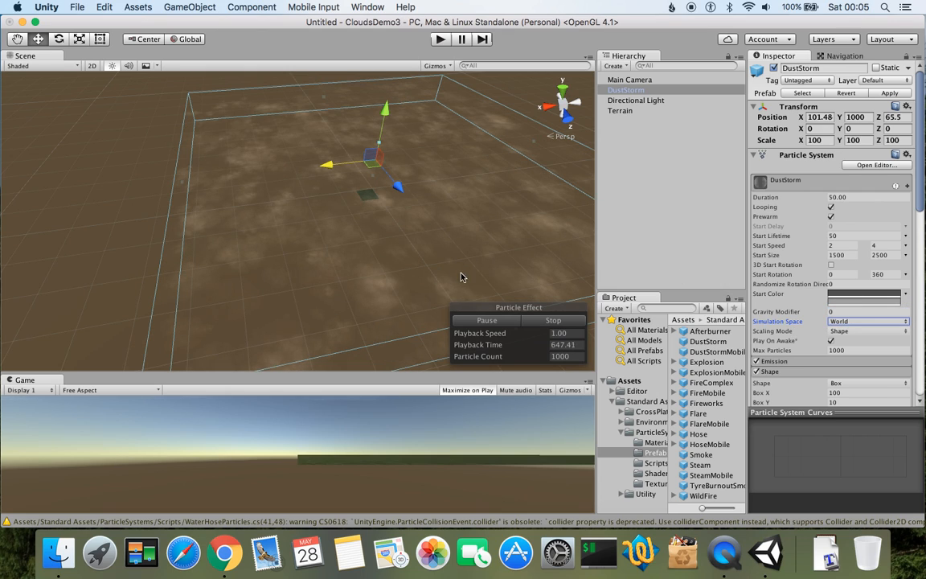
Step: Move DustStorm along the X axis out to about 8141 and back to about 1078, watching the clouds
{"action": "left_click_drag", "start_coordinate": [329, 166], "coordinate": [44, 218]}
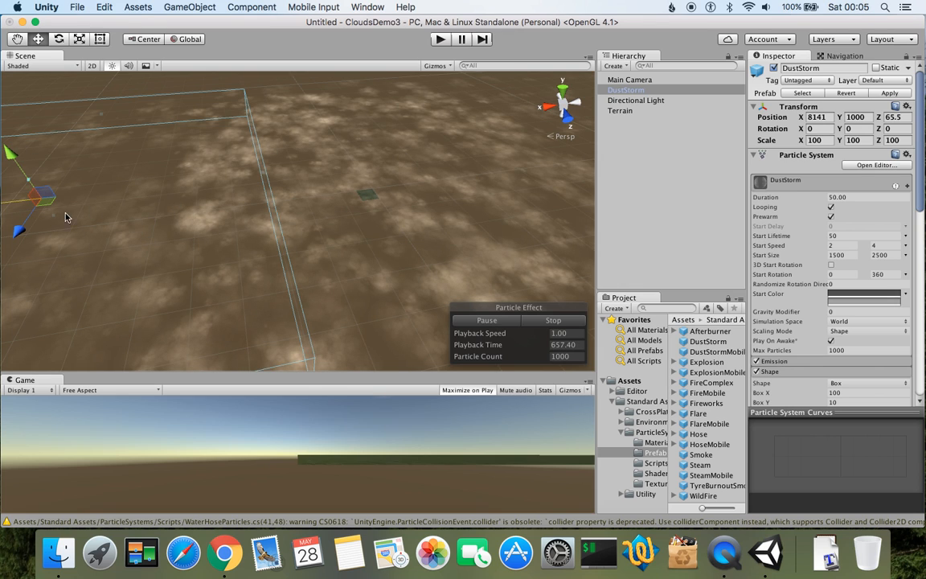
{"action": "right_click_drag", "start_coordinate": [346, 208], "coordinate": [339, 253]}
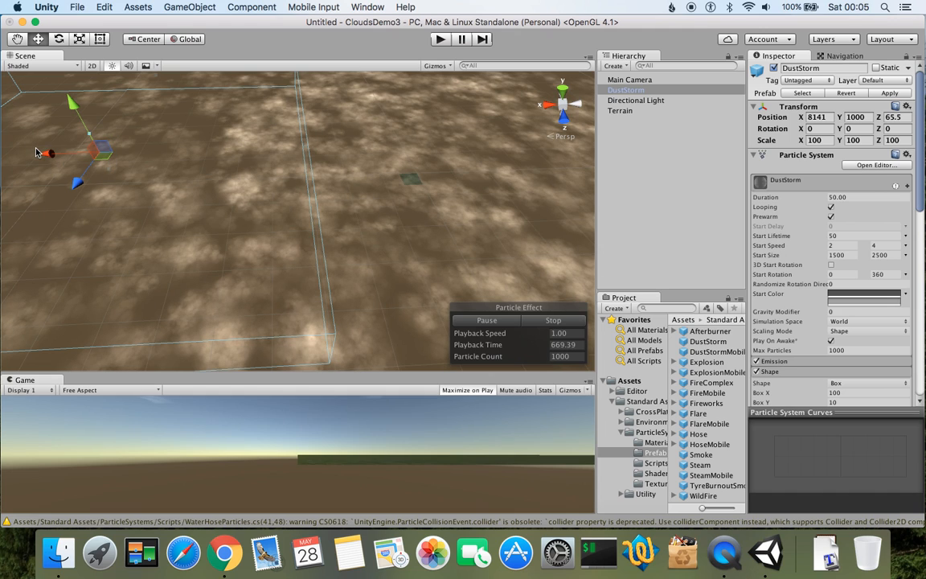
{"action": "left_click_drag", "start_coordinate": [44, 157], "coordinate": [299, 148]}
Step: Examine the clouds from above, along the horizon near the terrain and toward the sun, ending over the grass
{"action": "left_click_drag", "start_coordinate": [302, 261], "coordinate": [441, 215], "text": "alt"}
{"action": "left_click_drag", "start_coordinate": [184, 306], "coordinate": [382, 313], "text": "alt"}
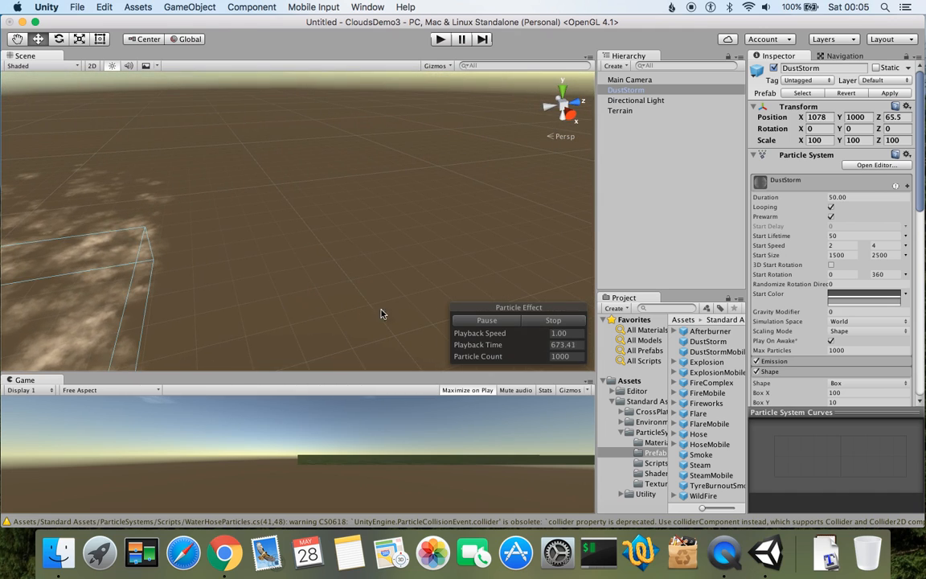
{"action": "left_click_drag", "start_coordinate": [378, 258], "coordinate": [217, 177], "text": "alt"}
{"action": "middle_click_drag", "start_coordinate": [205, 322], "coordinate": [298, 230]}
{"action": "scroll", "coordinate": [298, 231], "scroll_direction": "up", "scroll_amount": 5}
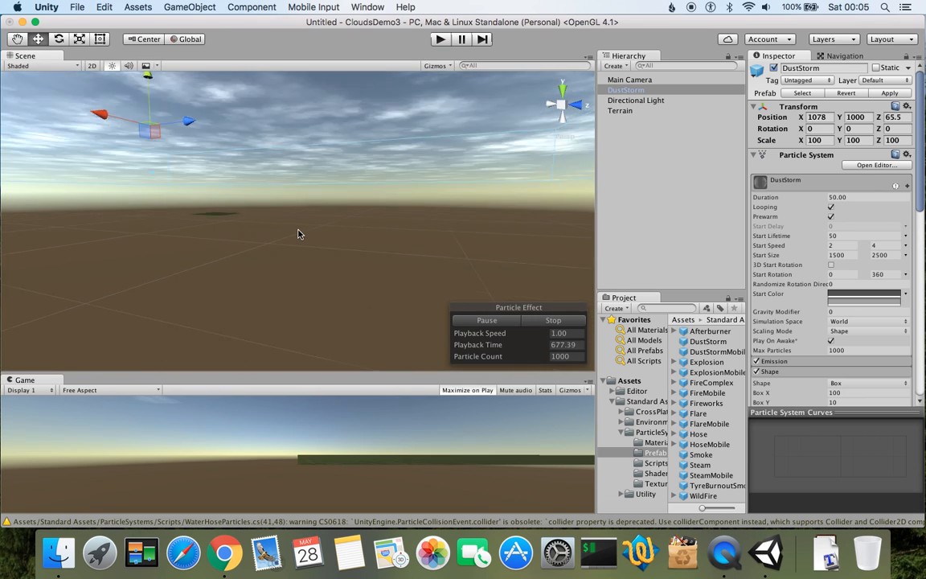
{"action": "left_click_drag", "start_coordinate": [299, 231], "coordinate": [170, 240], "text": "alt"}
{"action": "left_click_drag", "start_coordinate": [498, 235], "coordinate": [369, 230], "text": "alt"}
{"action": "middle_click_drag", "start_coordinate": [418, 212], "coordinate": [376, 217]}
{"action": "scroll", "coordinate": [377, 217], "scroll_direction": "up", "scroll_amount": 5}
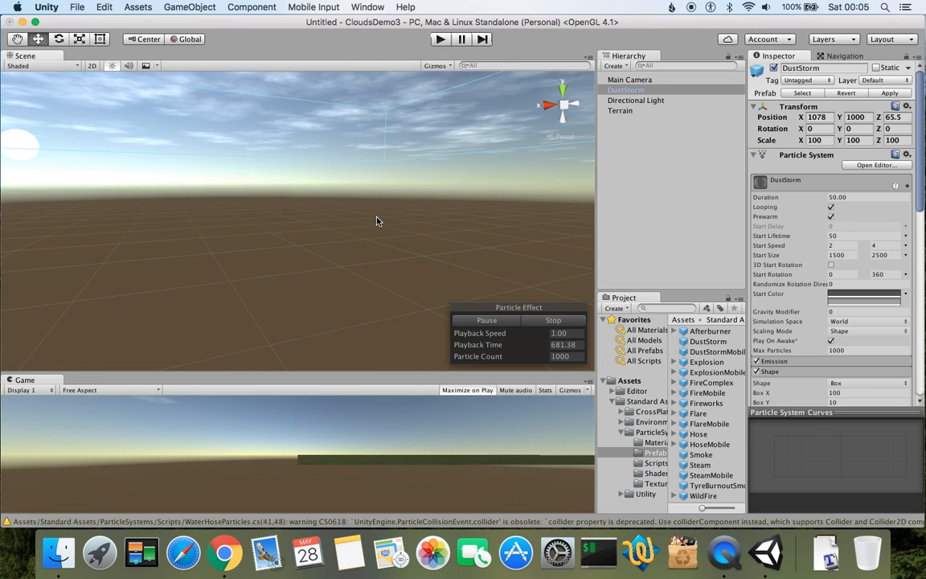
{"action": "scroll", "coordinate": [377, 217], "scroll_direction": "down", "scroll_amount": 3}
{"action": "left_click_drag", "start_coordinate": [377, 218], "coordinate": [244, 276], "text": "alt"}
{"action": "left_click_drag", "start_coordinate": [346, 284], "coordinate": [341, 353], "text": "alt"}
{"action": "left_click_drag", "start_coordinate": [105, 238], "coordinate": [447, 243], "text": "alt"}
Step: Review DustStorm's renderer, material and main particle settings, and examine the clouds around and above the sun
{"action": "scroll", "coordinate": [825, 275], "scroll_direction": "down", "scroll_amount": 10}
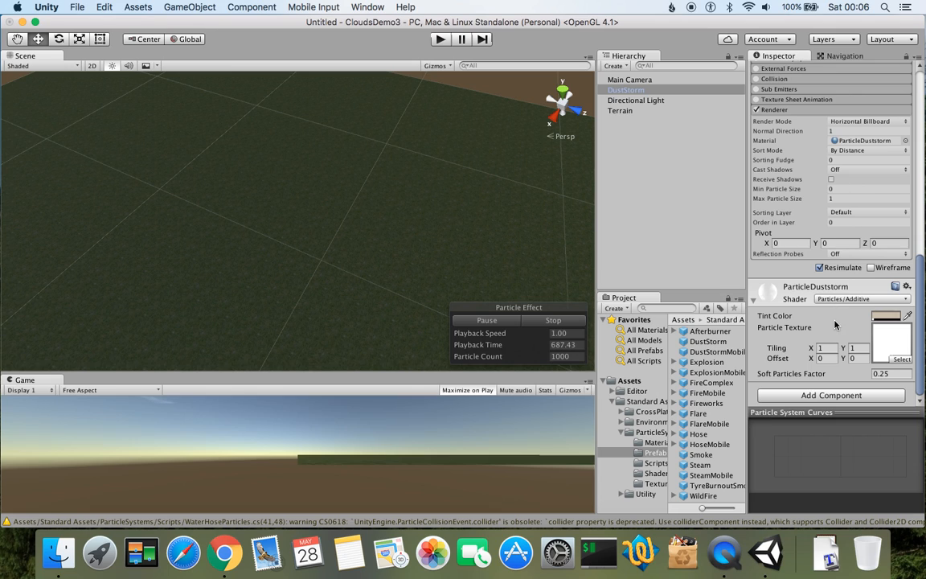
{"action": "scroll", "coordinate": [835, 325], "scroll_direction": "up", "scroll_amount": 1}
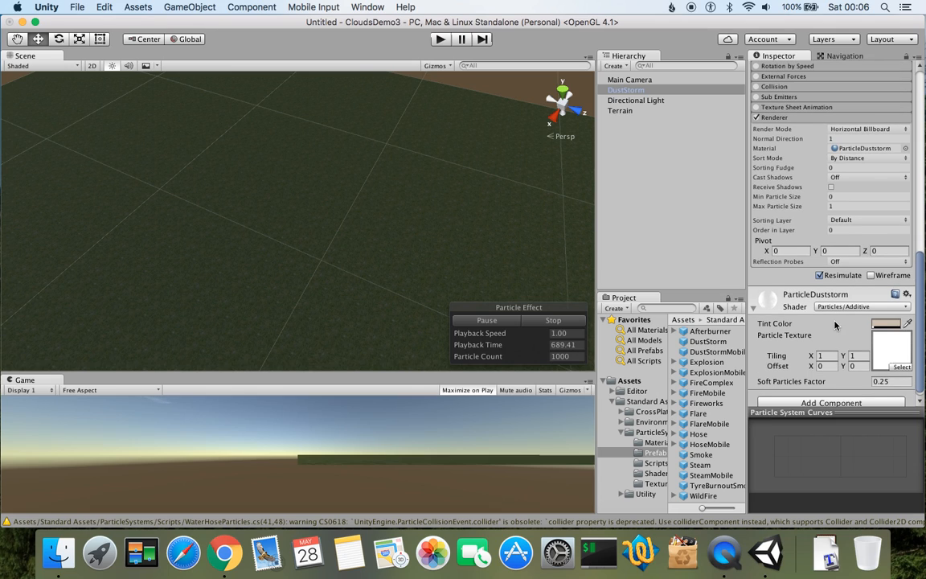
{"action": "scroll", "coordinate": [836, 325], "scroll_direction": "up", "scroll_amount": 12}
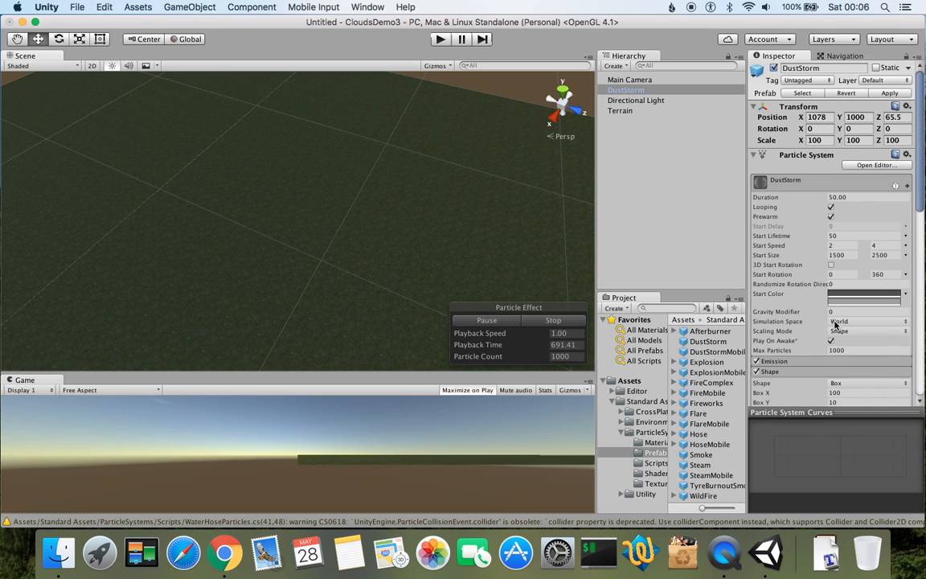
{"action": "scroll", "coordinate": [254, 229], "scroll_direction": "down", "scroll_amount": 10}
{"action": "scroll", "coordinate": [254, 230], "scroll_direction": "up", "scroll_amount": 5}
{"action": "scroll", "coordinate": [255, 230], "scroll_direction": "down", "scroll_amount": 1}
{"action": "right_click_drag", "start_coordinate": [345, 267], "coordinate": [224, 135]}
{"action": "middle_click_drag", "start_coordinate": [273, 281], "coordinate": [254, 196]}
{"action": "right_click_drag", "start_coordinate": [279, 248], "coordinate": [308, 222]}
{"action": "middle_click_drag", "start_coordinate": [249, 204], "coordinate": [227, 223]}
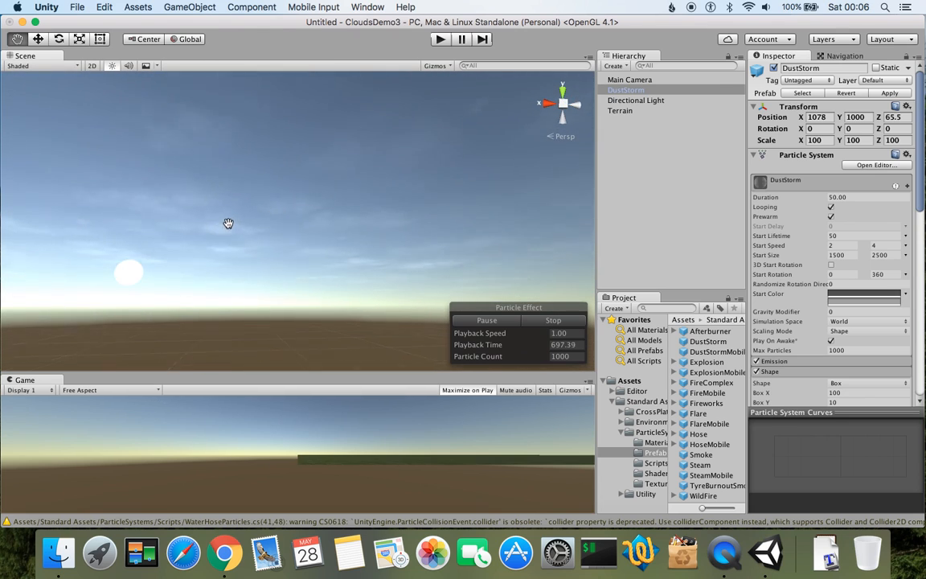
{"action": "right_click_drag", "start_coordinate": [329, 197], "coordinate": [292, 233]}
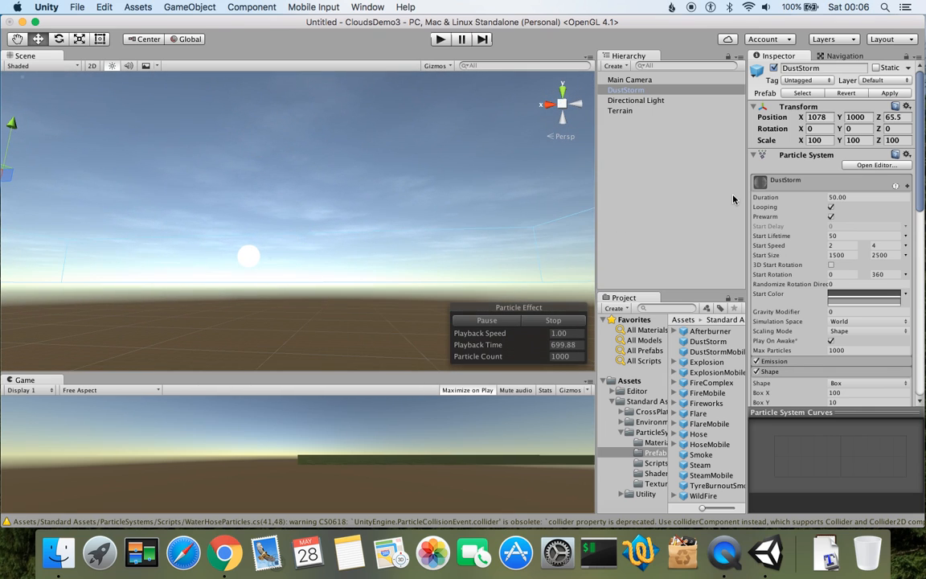
{"action": "right_click_drag", "start_coordinate": [203, 302], "coordinate": [211, 201]}
Step: Add a Wind Zone component to Terrain and set its Main wind strength to 10
{"action": "left_click", "coordinate": [639, 110]}
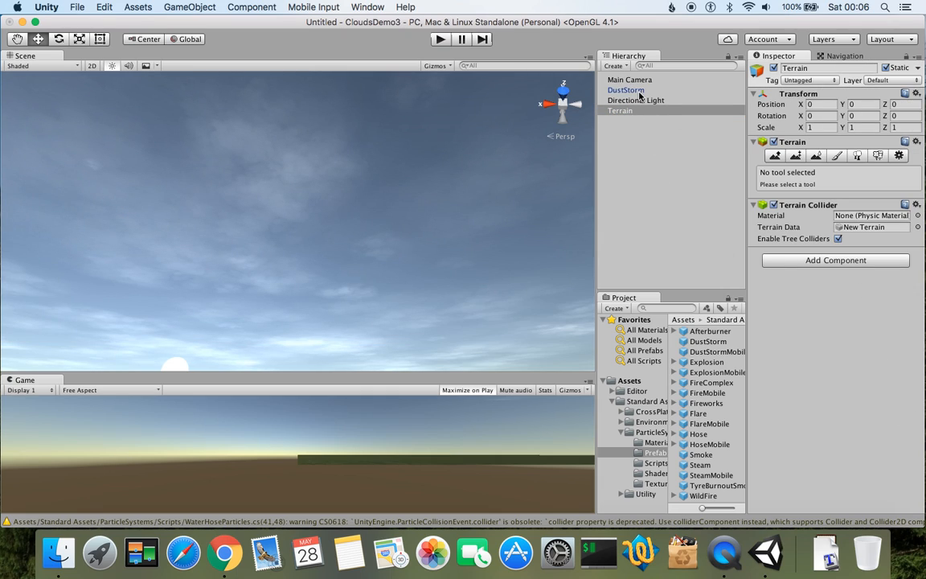
{"action": "left_click", "coordinate": [810, 265]}
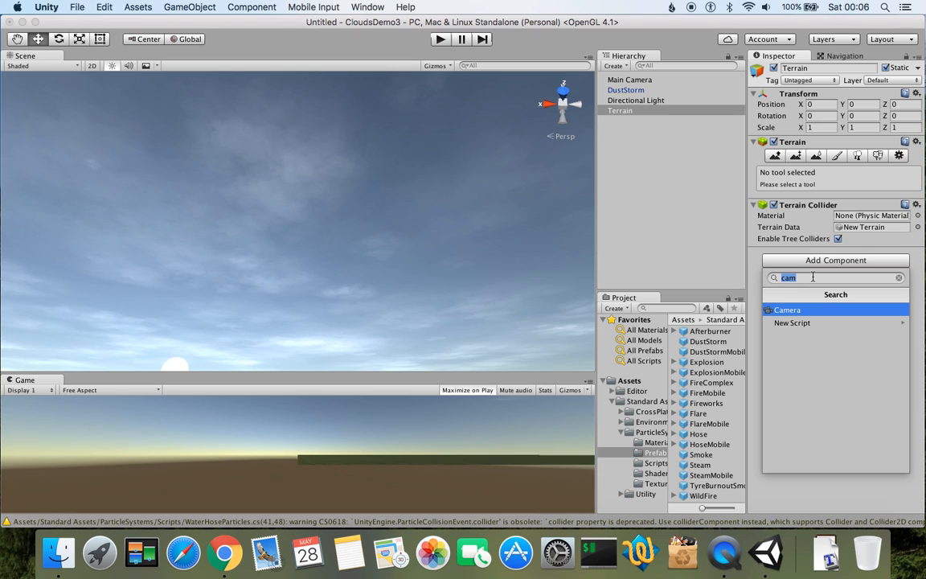
{"action": "type", "text": "win"}
{"action": "left_click", "coordinate": [808, 312]}
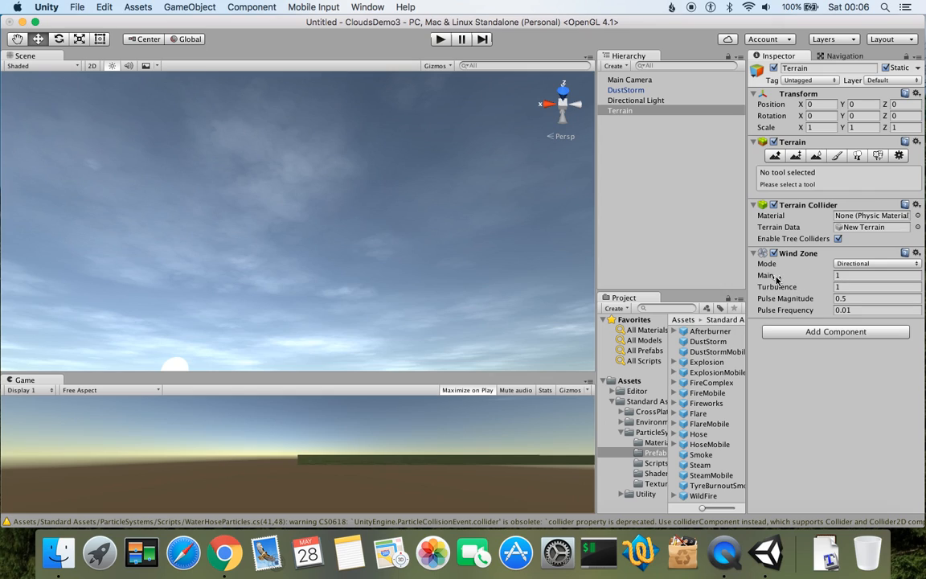
{"action": "left_click", "coordinate": [857, 275]}
Step: Enable External Forces on DustStorm's particle system and examine the clouds inside the emitter box from several angles
{"action": "left_click", "coordinate": [629, 90]}
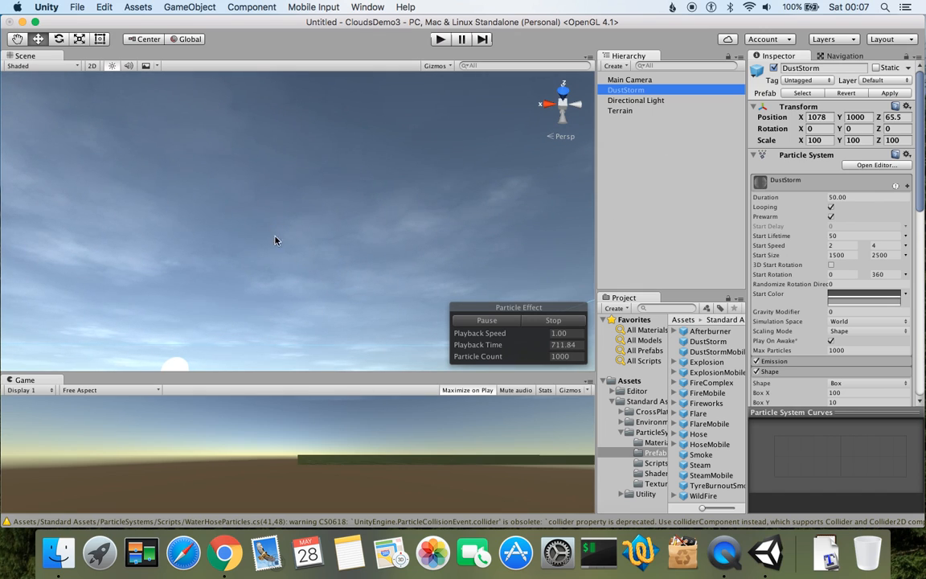
{"action": "right_click_drag", "start_coordinate": [352, 243], "coordinate": [327, 311]}
{"action": "scroll", "coordinate": [850, 287], "scroll_direction": "down", "scroll_amount": 10}
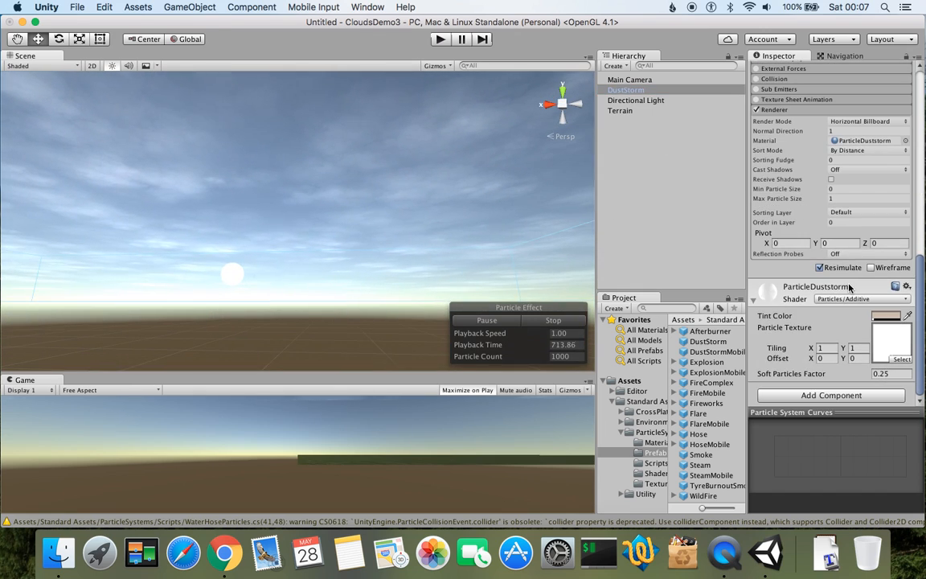
{"action": "scroll", "coordinate": [850, 287], "scroll_direction": "up", "scroll_amount": 5}
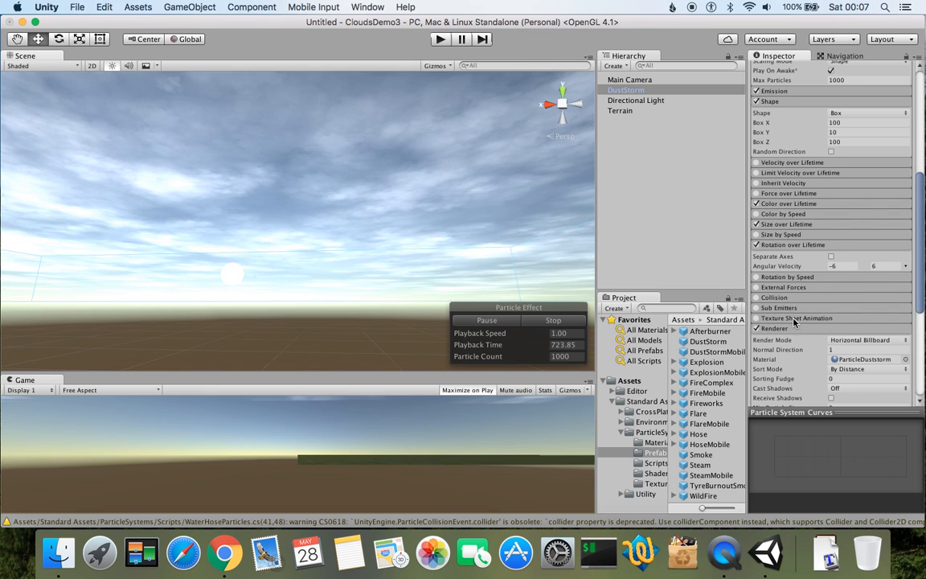
{"action": "left_click", "coordinate": [758, 287]}
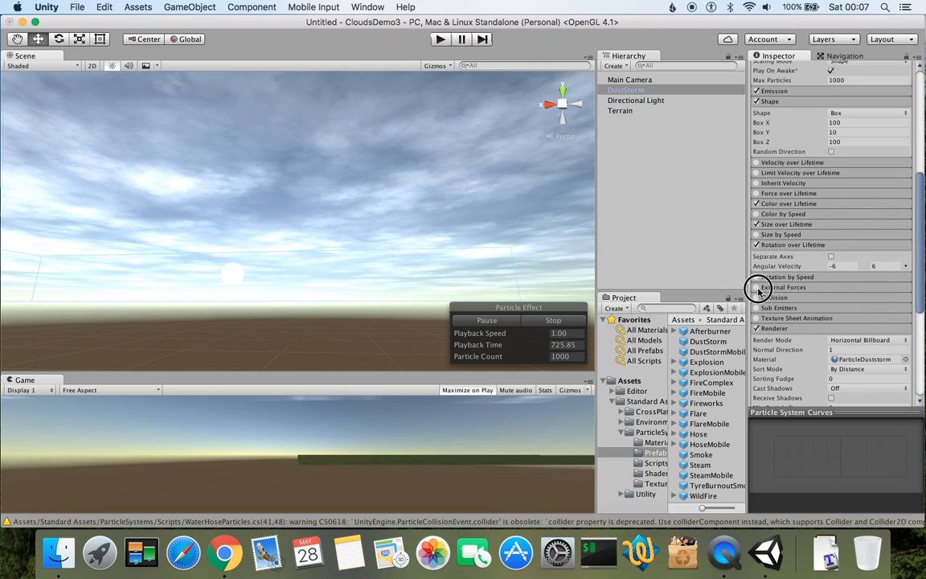
{"action": "left_click_drag", "start_coordinate": [330, 287], "coordinate": [158, 257], "text": "alt"}
{"action": "left_click_drag", "start_coordinate": [378, 201], "coordinate": [311, 254], "text": "alt"}
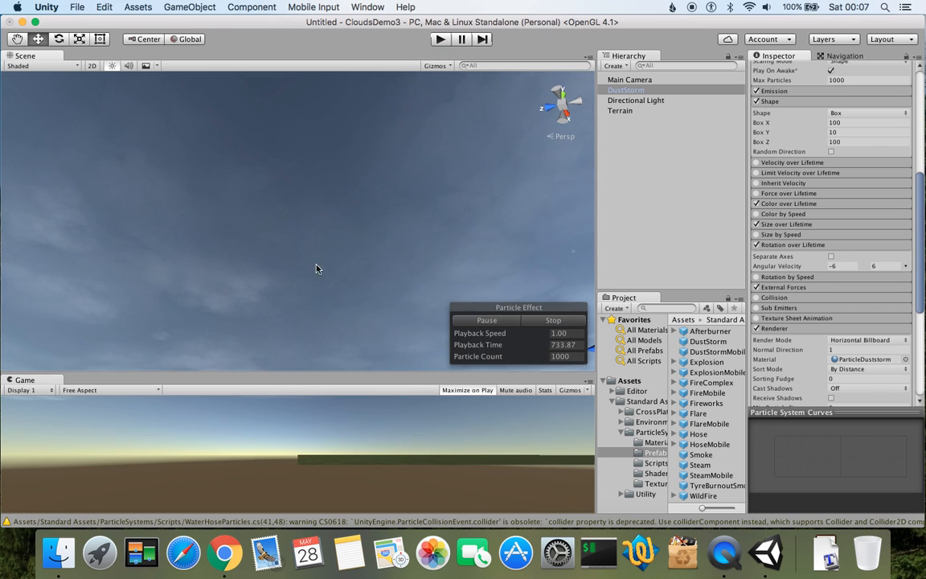
{"action": "key", "text": "f"}
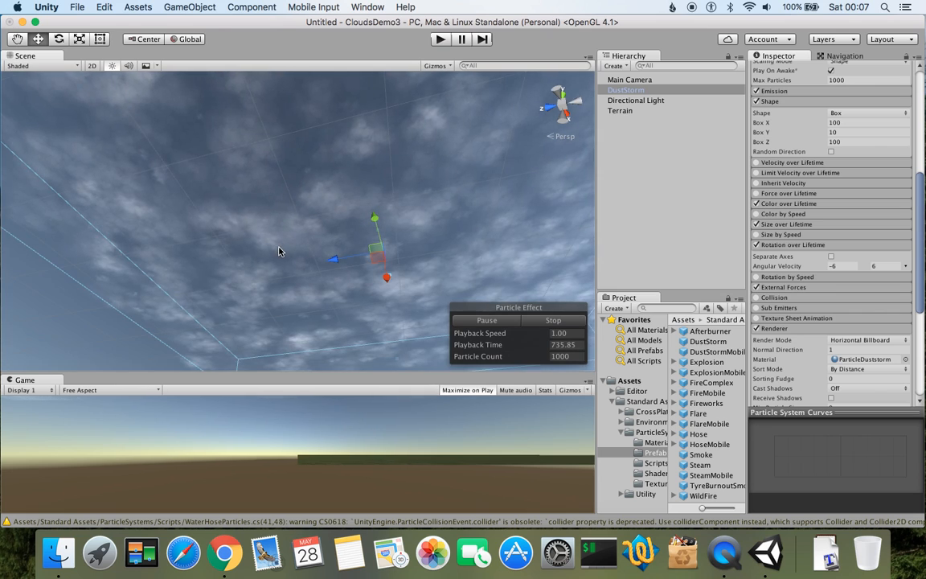
{"action": "left_click_drag", "start_coordinate": [277, 250], "coordinate": [368, 245], "text": "alt"}
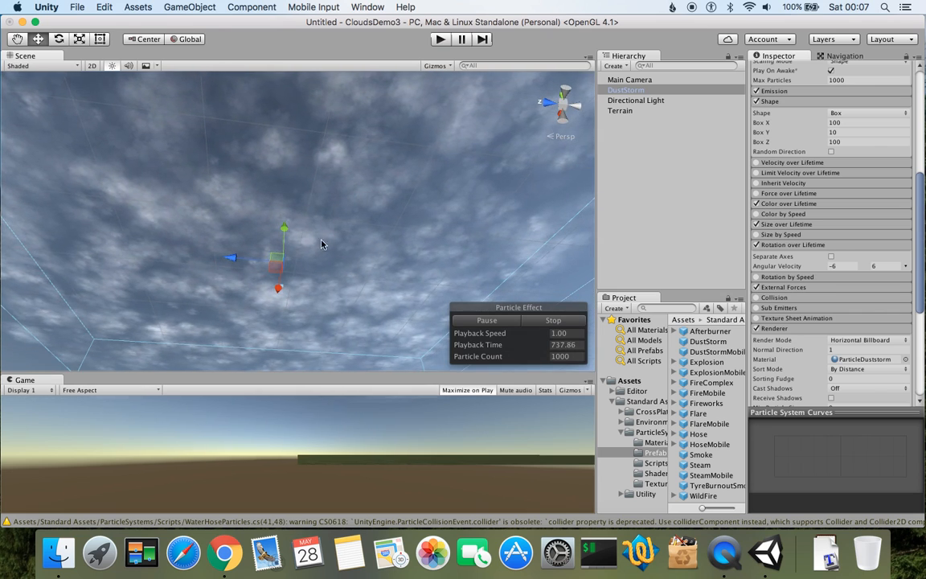
{"action": "left_click_drag", "start_coordinate": [423, 209], "coordinate": [207, 234], "text": "alt"}
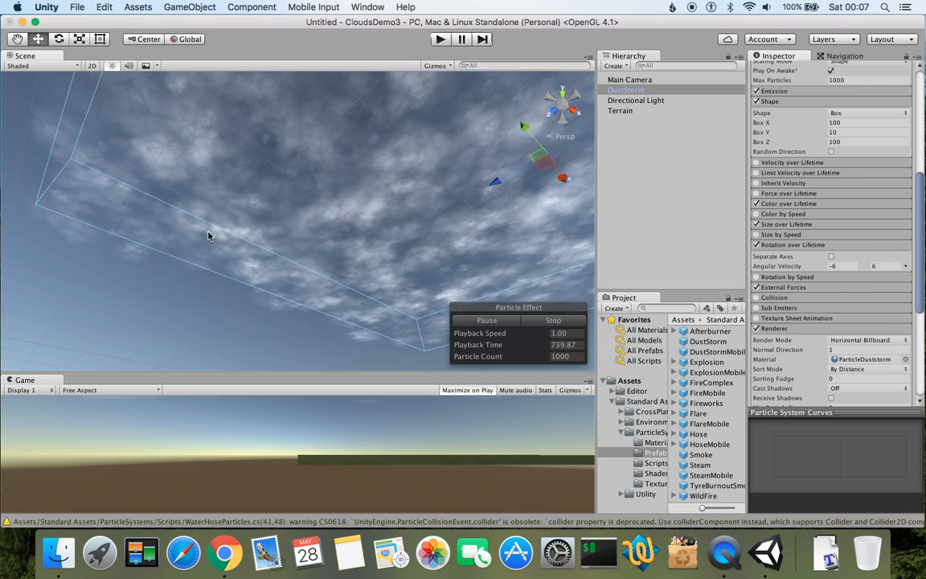
{"action": "left_click_drag", "start_coordinate": [261, 244], "coordinate": [494, 288], "text": "alt"}
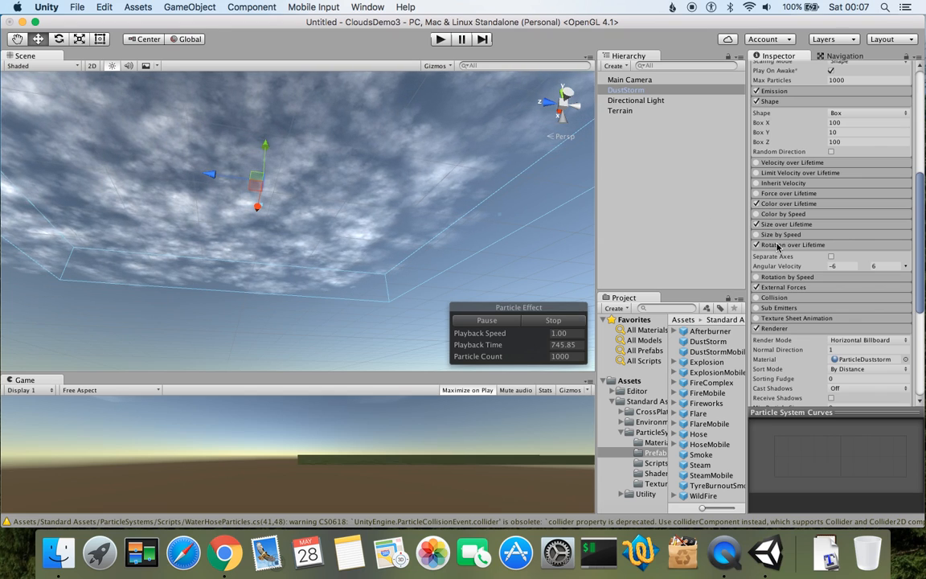
Step: Set the Main strength of Terrain's Wind Zone to 1 and watch the DustStorm clouds
{"action": "left_click", "coordinate": [631, 112]}
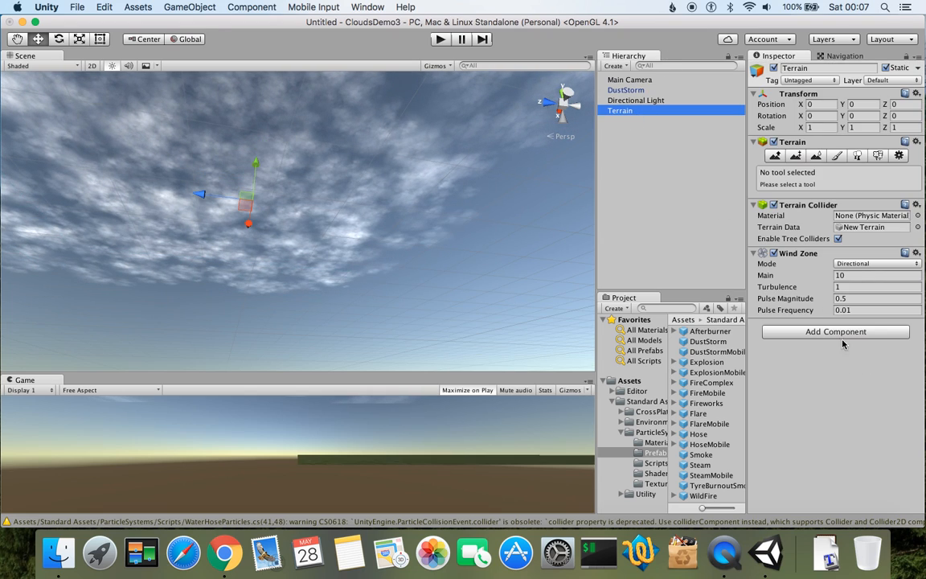
{"action": "left_click", "coordinate": [852, 275]}
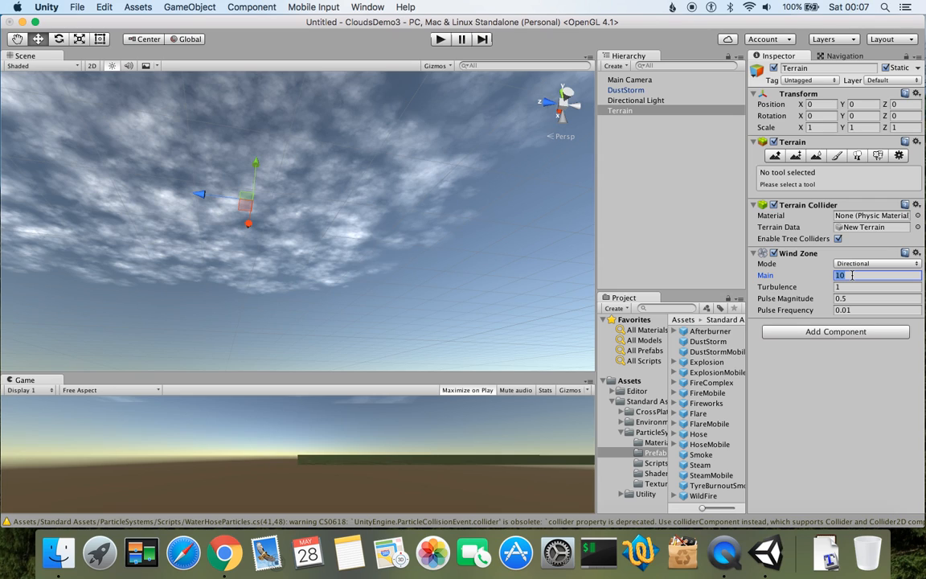
{"action": "type", "text": "1"}
{"action": "left_click", "coordinate": [625, 90]}
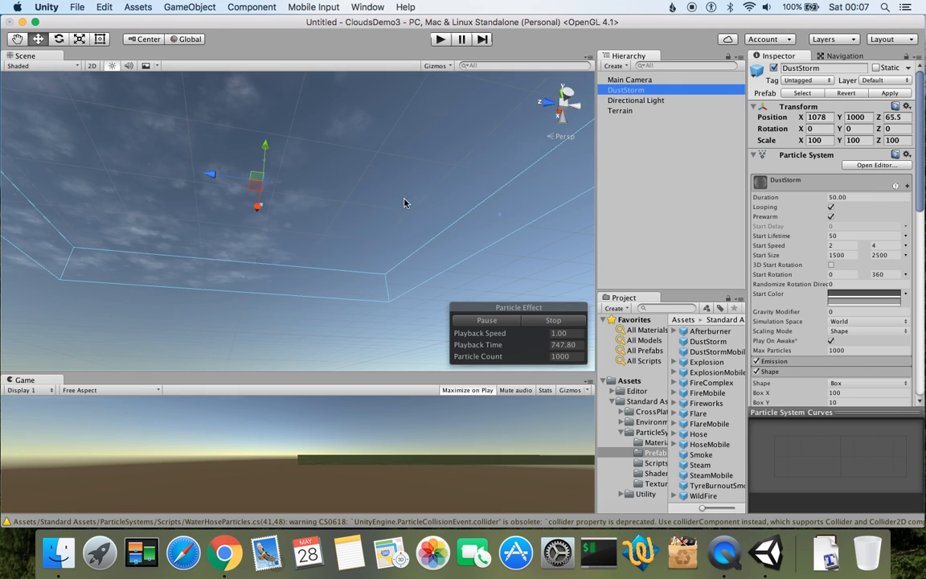
{"action": "left_click_drag", "start_coordinate": [394, 201], "coordinate": [364, 223], "text": "alt"}
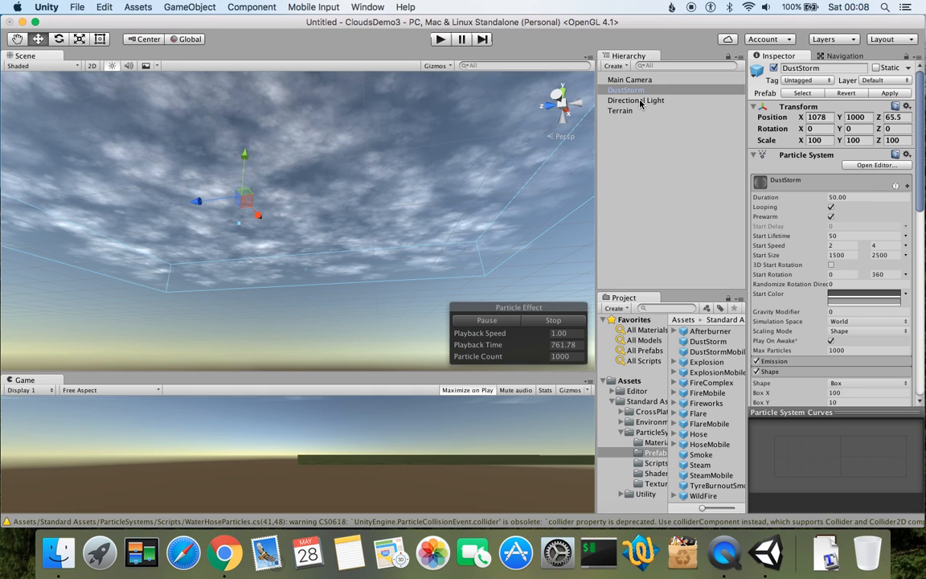
Step: Enable Limit Velocity over Lifetime on DustStorm with Separate Axes, and check the clouds up close
{"action": "scroll", "coordinate": [839, 300], "scroll_direction": "down", "scroll_amount": 5}
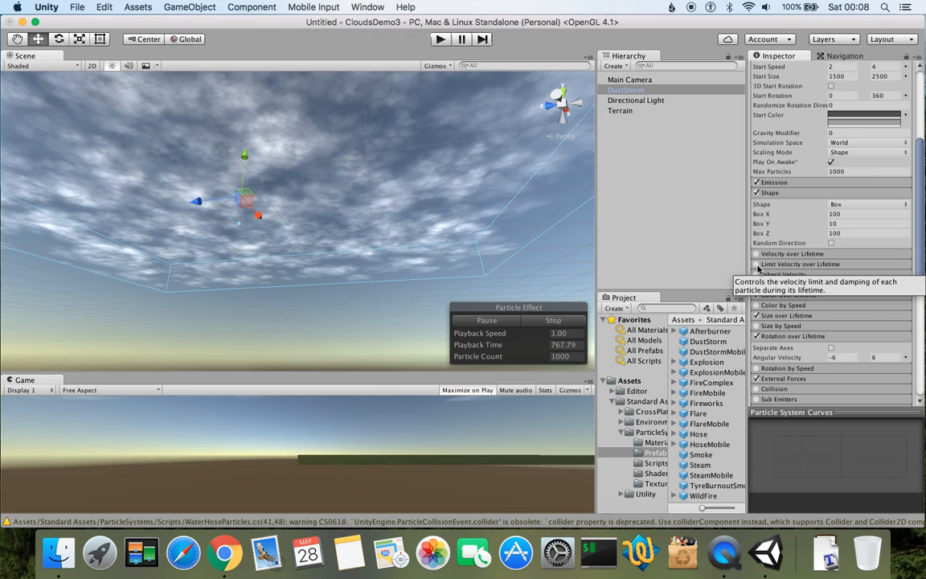
{"action": "left_click", "coordinate": [757, 265]}
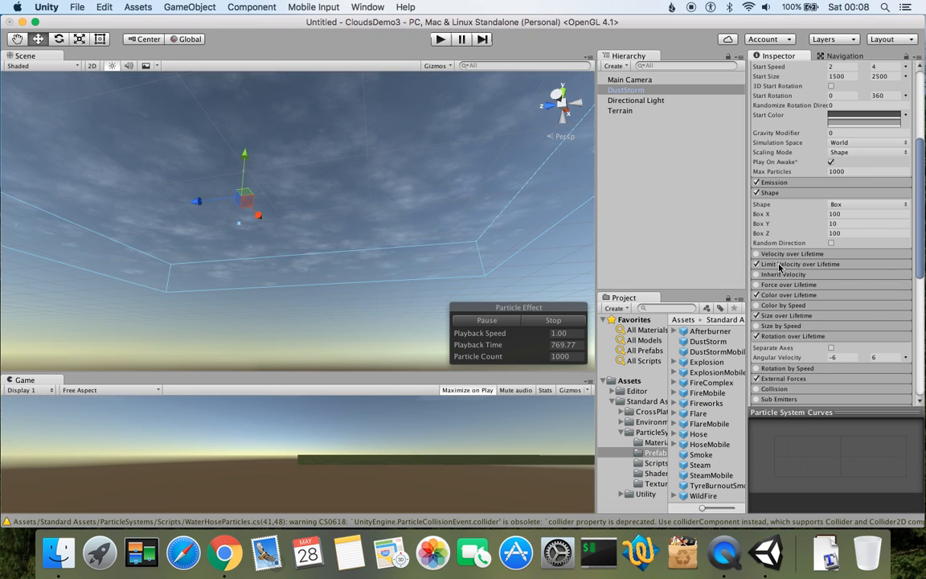
{"action": "left_click", "coordinate": [771, 264]}
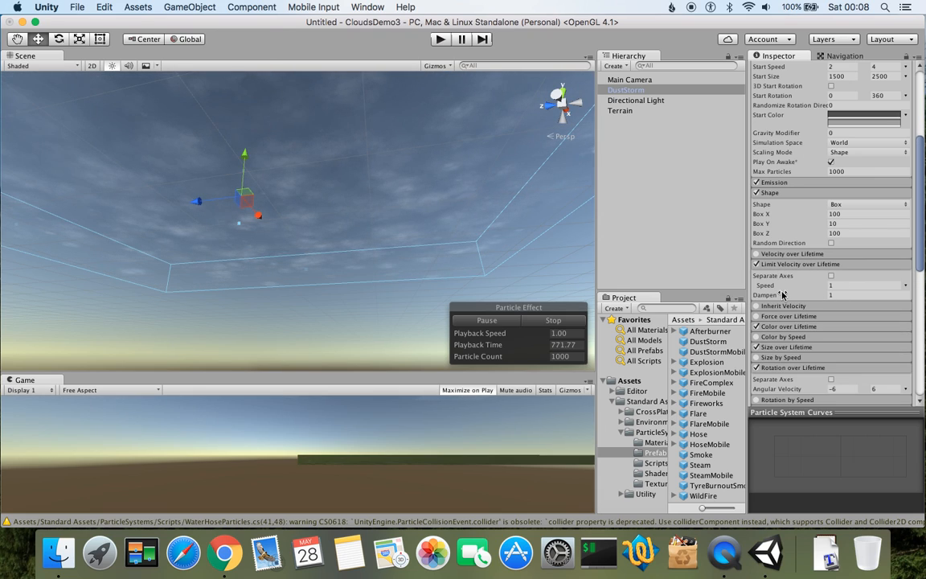
{"action": "left_click", "coordinate": [831, 277]}
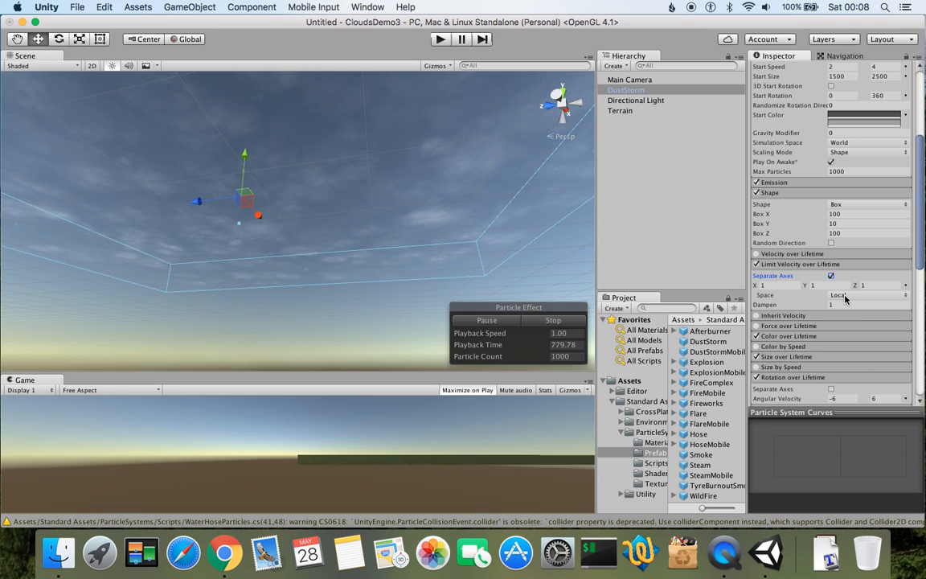
{"action": "scroll", "coordinate": [341, 197], "scroll_direction": "up", "scroll_amount": 5}
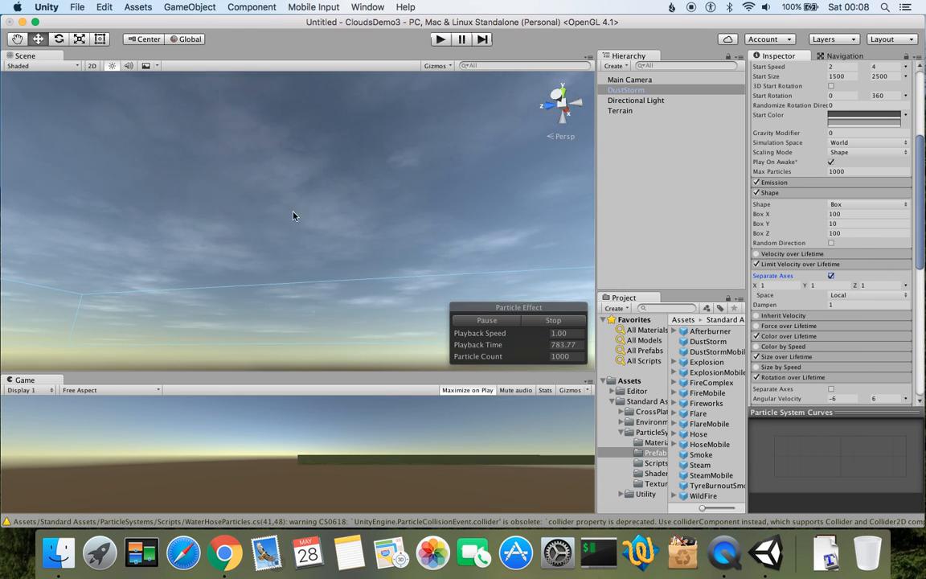
{"action": "scroll", "coordinate": [347, 217], "scroll_direction": "down", "scroll_amount": 5}
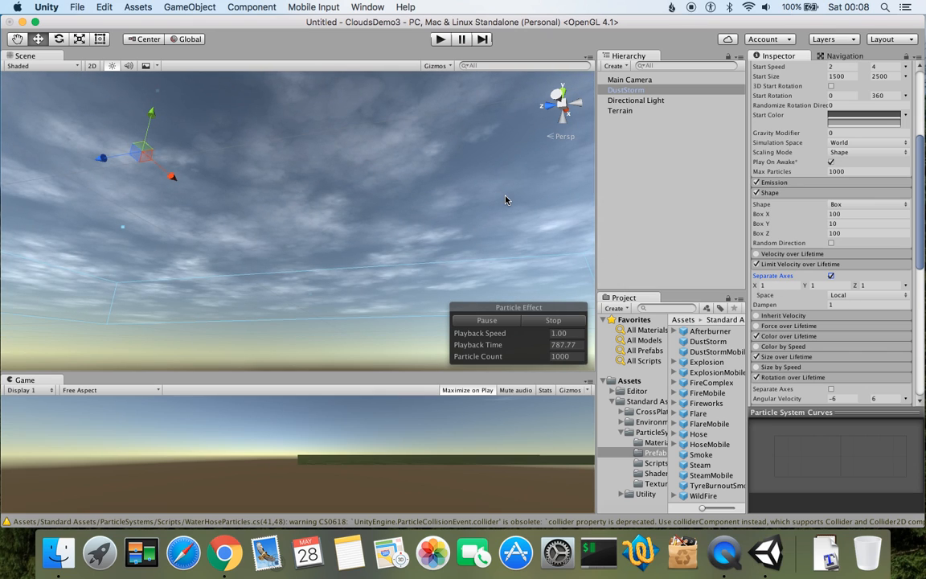
Step: Set the Main strength of Terrain's Wind Zone to 10 and return to DustStorm
{"action": "left_click", "coordinate": [620, 110]}
{"action": "left_click", "coordinate": [849, 276]}
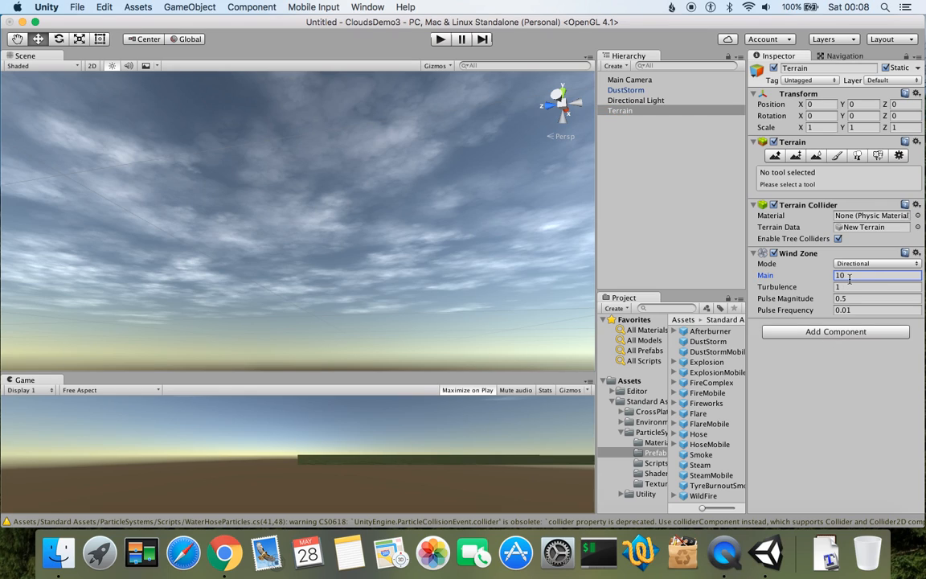
{"action": "left_click", "coordinate": [641, 91]}
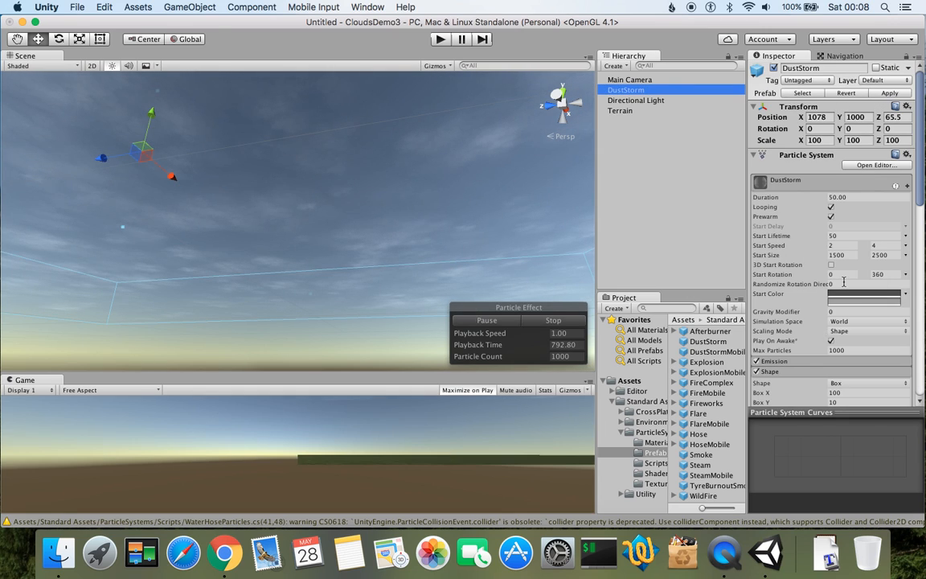
Step: Set DustStorm's Limit Velocity over Lifetime to 10 on the X, Y and Z axes and check the clouds
{"action": "scroll", "coordinate": [761, 265], "scroll_direction": "down", "scroll_amount": 5}
{"action": "left_click", "coordinate": [783, 295]}
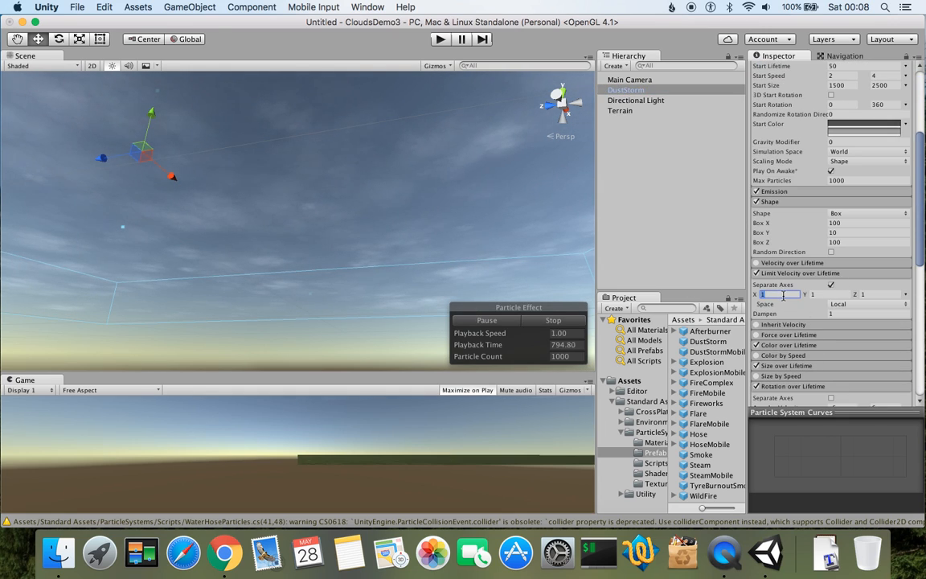
{"action": "type", "text": "10"}
{"action": "left_click", "coordinate": [833, 295]}
{"action": "type", "text": "10"}
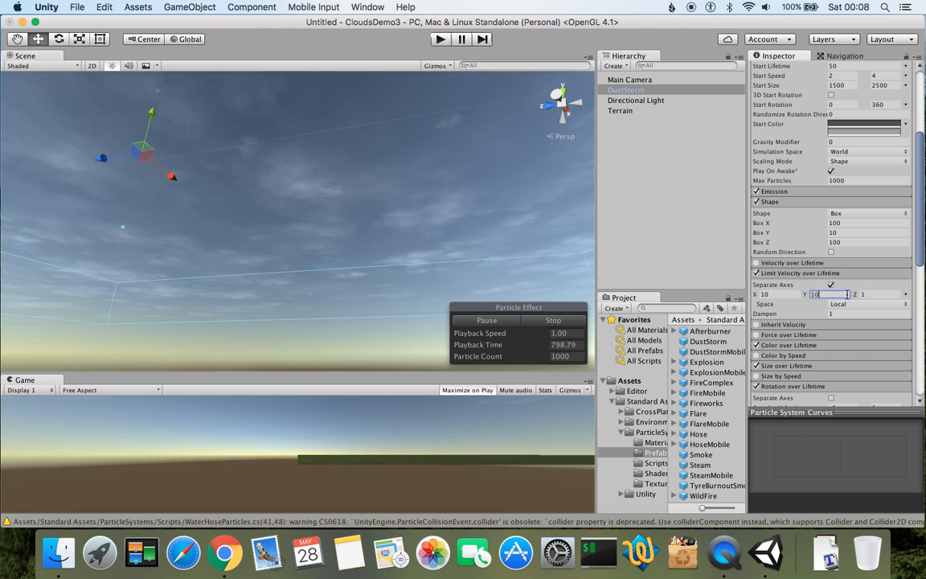
{"action": "left_click", "coordinate": [882, 295]}
{"action": "type", "text": "10"}
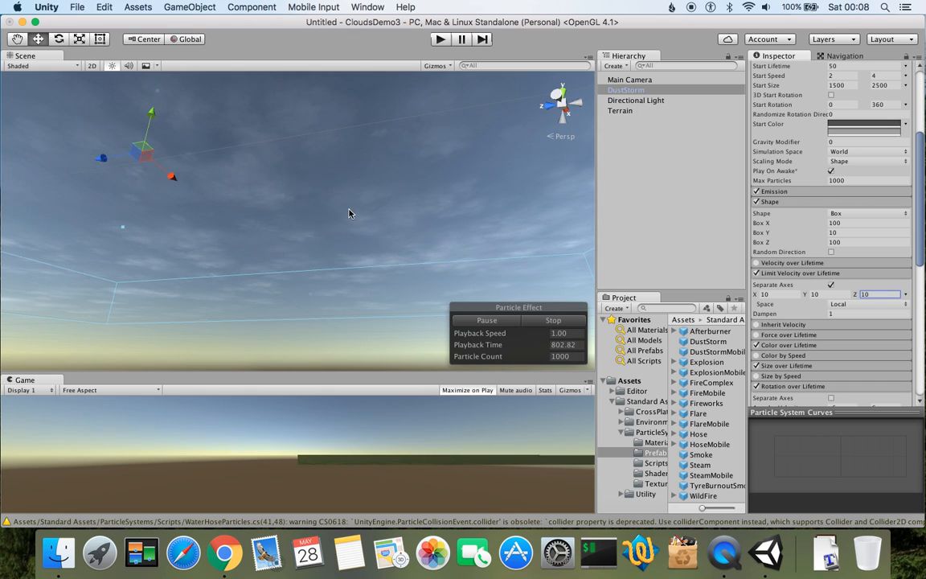
{"action": "scroll", "coordinate": [350, 214], "scroll_direction": "up", "scroll_amount": 3}
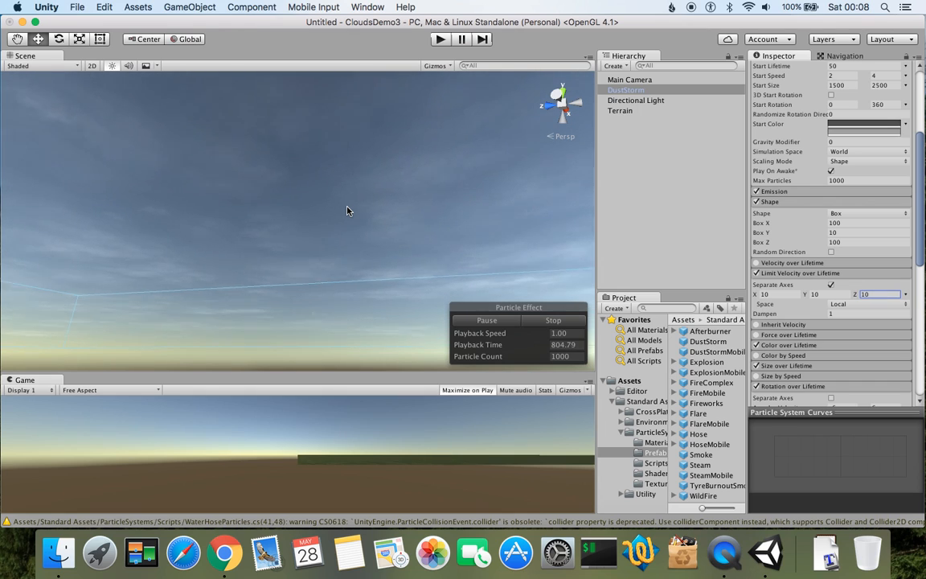
{"action": "scroll", "coordinate": [347, 211], "scroll_direction": "down", "scroll_amount": 3}
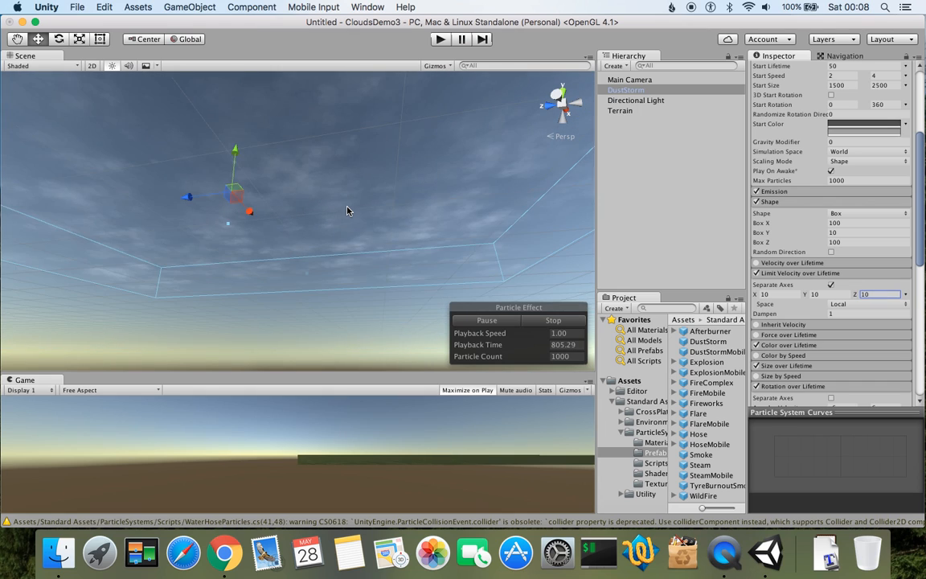
Step: Switch the Limit Velocity over Lifetime space to World and look up at the drifting clouds
{"action": "left_click", "coordinate": [862, 315]}
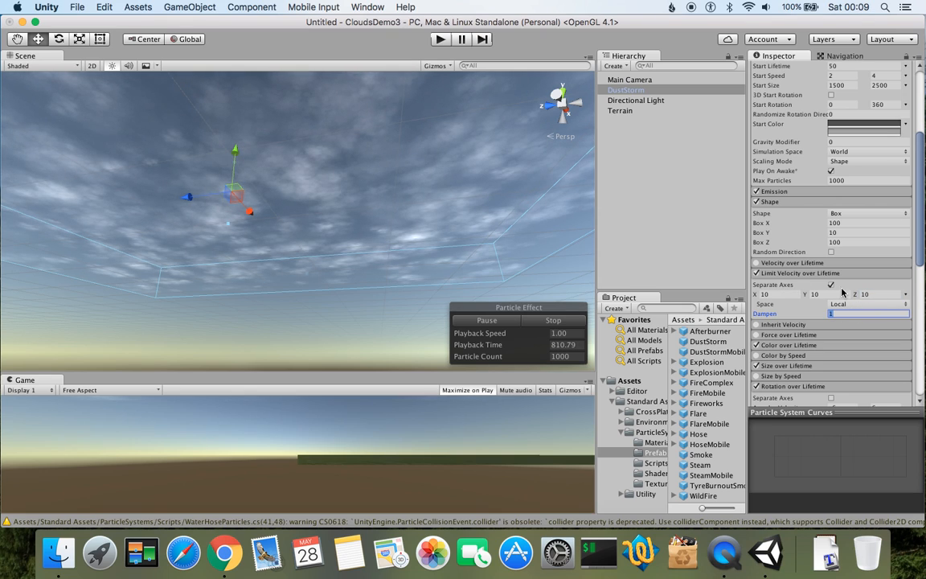
{"action": "left_click", "coordinate": [859, 305]}
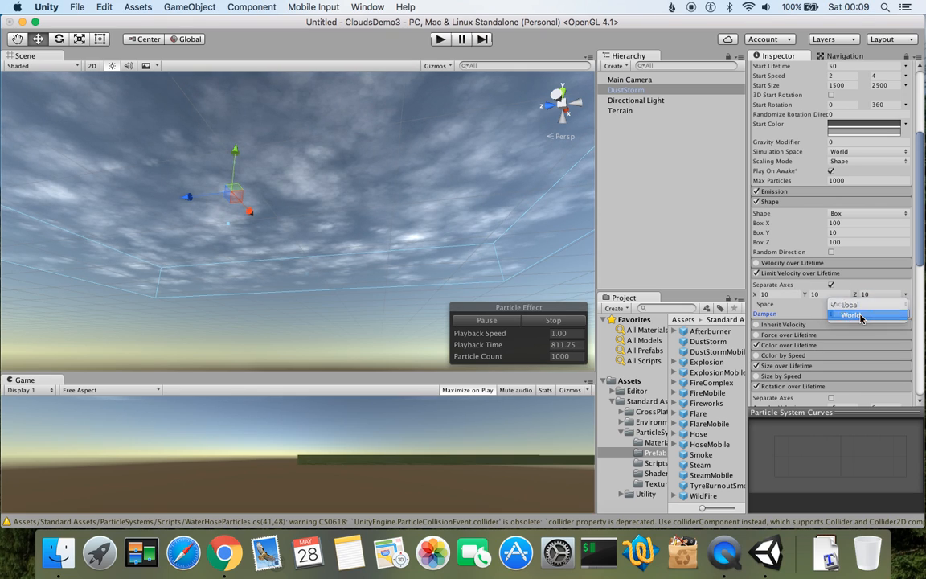
{"action": "left_click", "coordinate": [861, 314]}
{"action": "scroll", "coordinate": [244, 136], "scroll_direction": "up", "scroll_amount": 5}
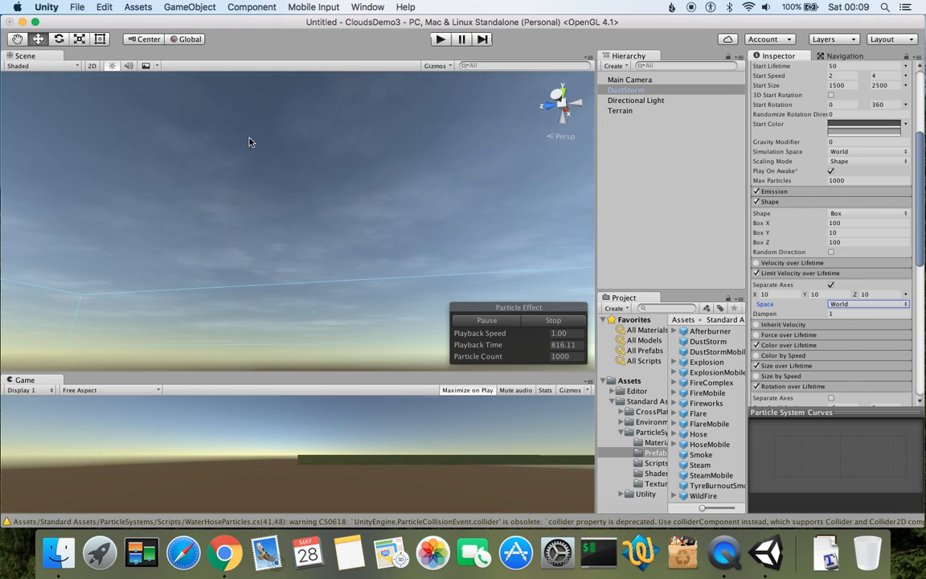
{"action": "right_click_drag", "start_coordinate": [373, 181], "coordinate": [308, 215]}
{"action": "middle_click_drag", "start_coordinate": [346, 159], "coordinate": [355, 183]}
{"action": "right_click_drag", "start_coordinate": [329, 278], "coordinate": [440, 120]}
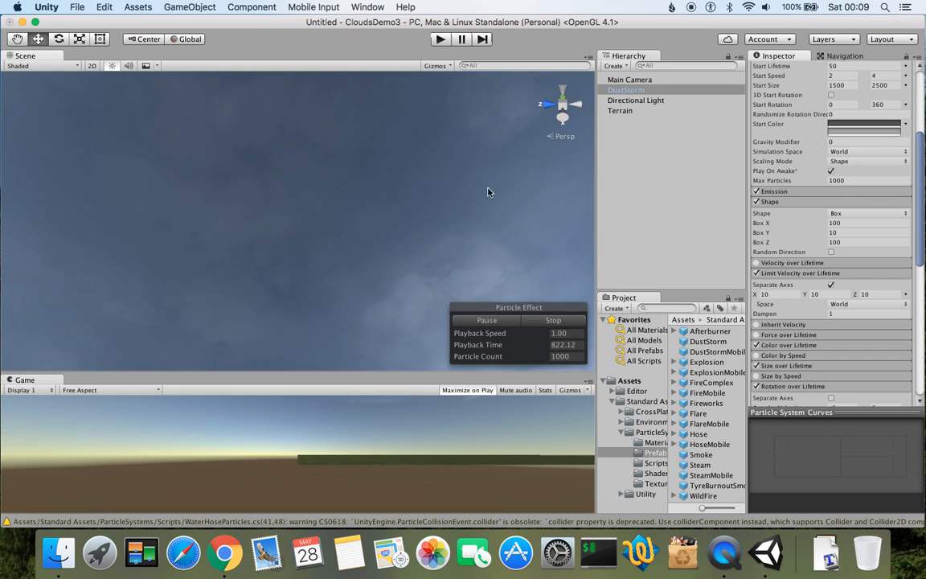
Step: Set the Main strength of Terrain's Wind Zone to 30 and reselect DustStorm to preview the clouds
{"action": "left_click", "coordinate": [621, 111]}
{"action": "left_click", "coordinate": [853, 276]}
{"action": "left_click", "coordinate": [852, 276]}
{"action": "left_click", "coordinate": [854, 278]}
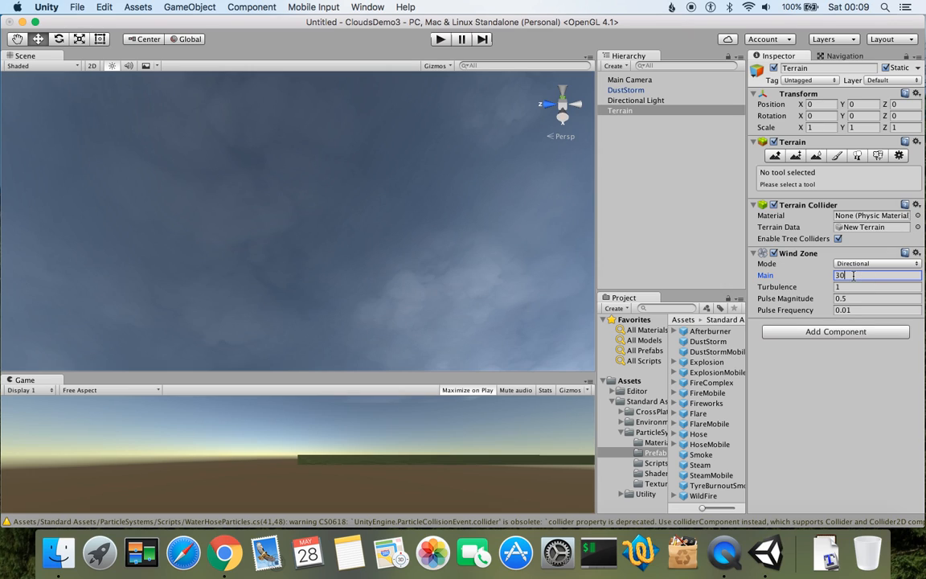
{"action": "left_click", "coordinate": [625, 90]}
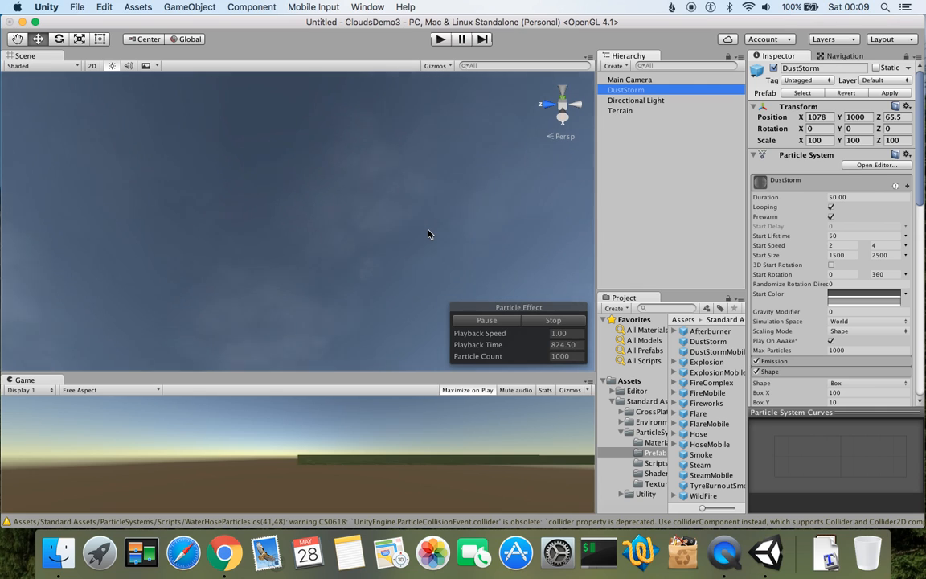
Step: Set DustStorm's Limit Velocity over Lifetime to 50 on the X, Y and Z axes
{"action": "scroll", "coordinate": [429, 234], "scroll_direction": "down", "scroll_amount": 5}
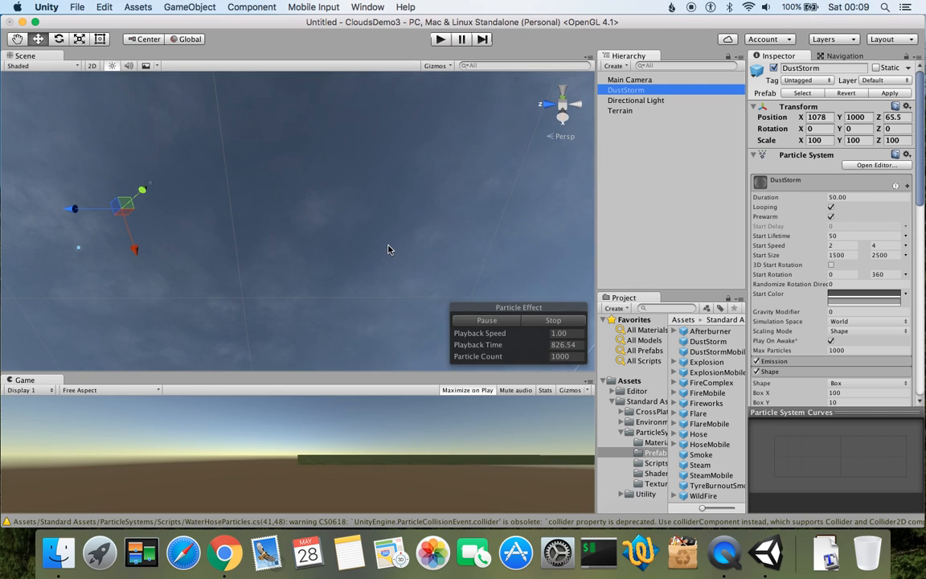
{"action": "right_click_drag", "start_coordinate": [407, 198], "coordinate": [308, 257]}
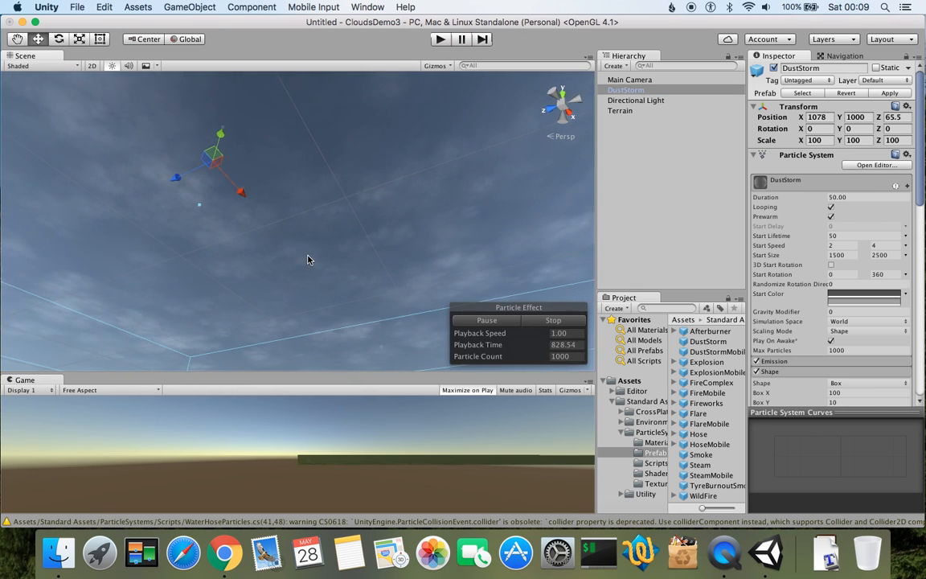
{"action": "right_click_drag", "start_coordinate": [308, 272], "coordinate": [271, 304]}
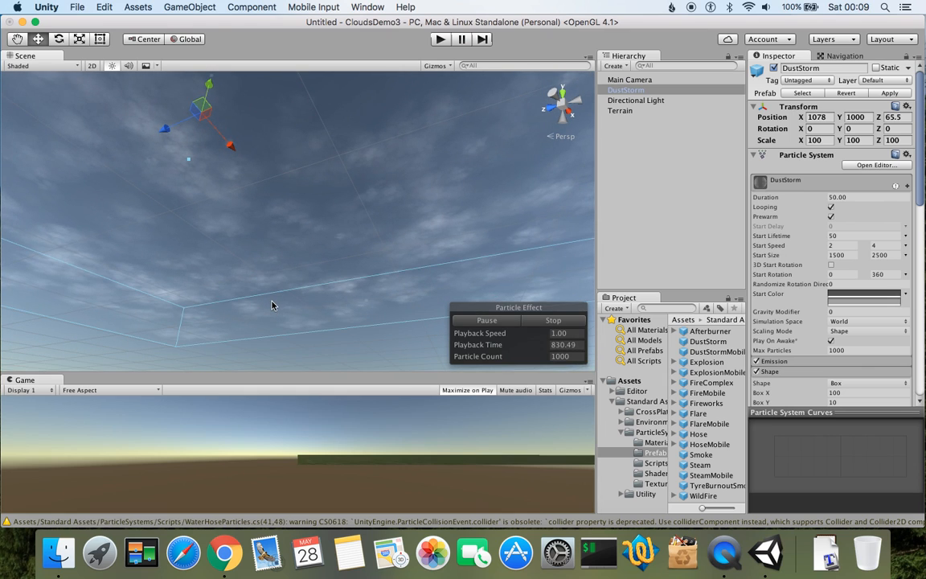
{"action": "right_click_drag", "start_coordinate": [220, 253], "coordinate": [398, 299]}
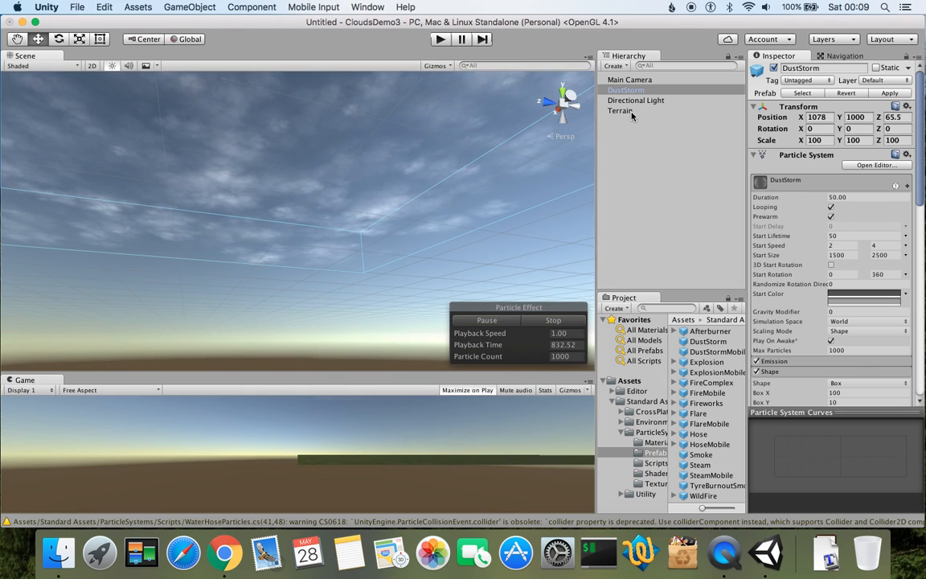
{"action": "scroll", "coordinate": [828, 257], "scroll_direction": "down", "scroll_amount": 5}
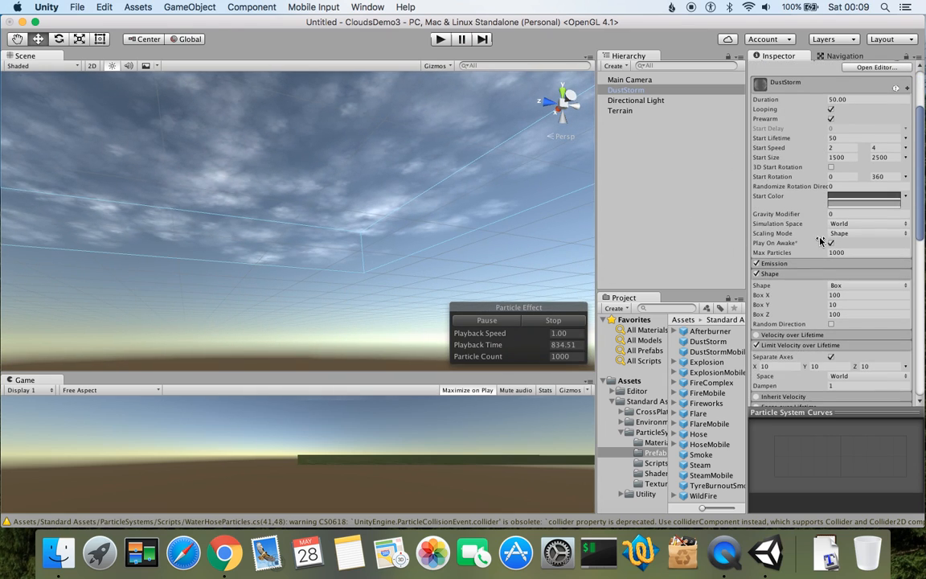
{"action": "scroll", "coordinate": [841, 358], "scroll_direction": "down", "scroll_amount": 1}
{"action": "left_click", "coordinate": [782, 340]}
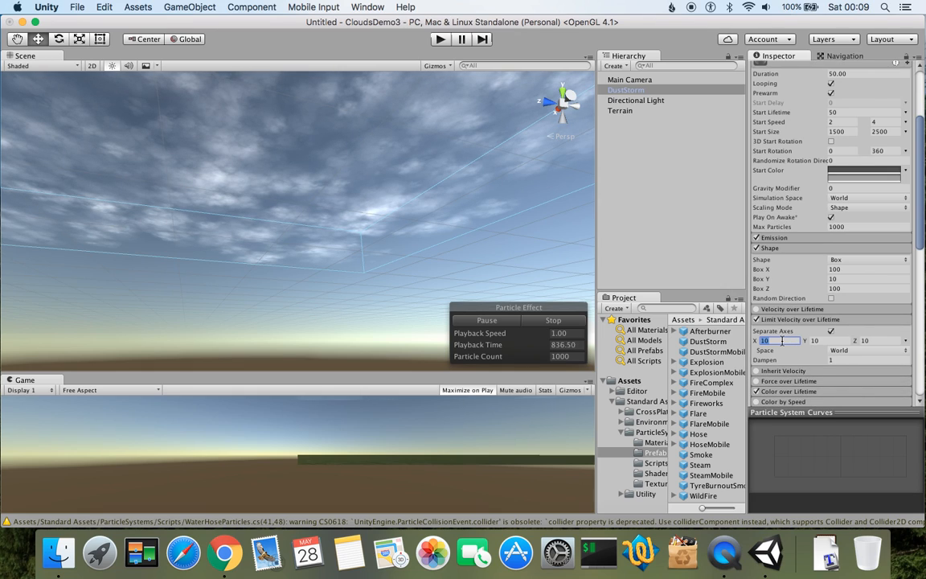
{"action": "type", "text": "50"}
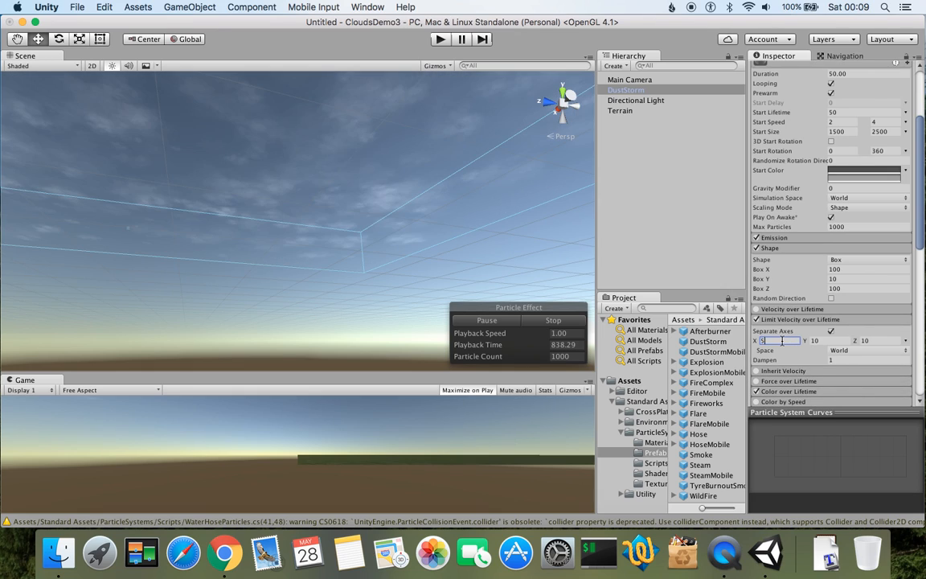
{"action": "left_click", "coordinate": [837, 341]}
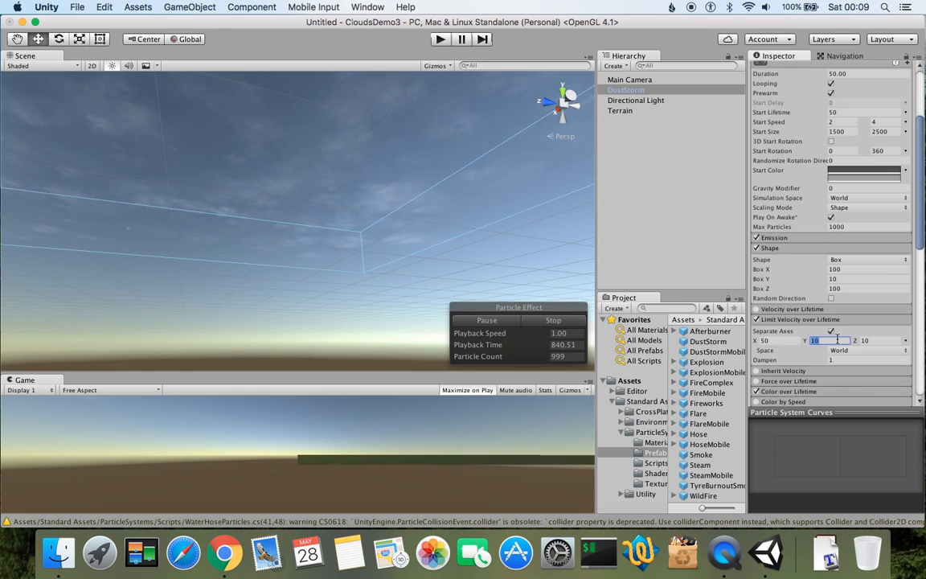
{"action": "type", "text": "50"}
{"action": "left_click", "coordinate": [889, 340]}
{"action": "type", "text": "50"}
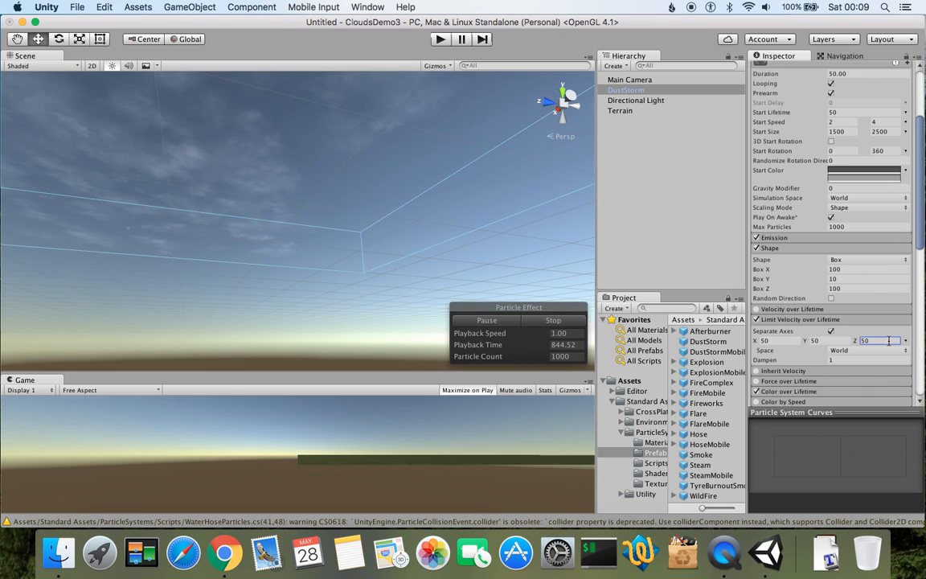
Step: Examine the drifting clouds from several angles, overhead and towards the horizon, to judge their movement with the raised velocity limit
{"action": "right_click_drag", "start_coordinate": [338, 203], "coordinate": [320, 141]}
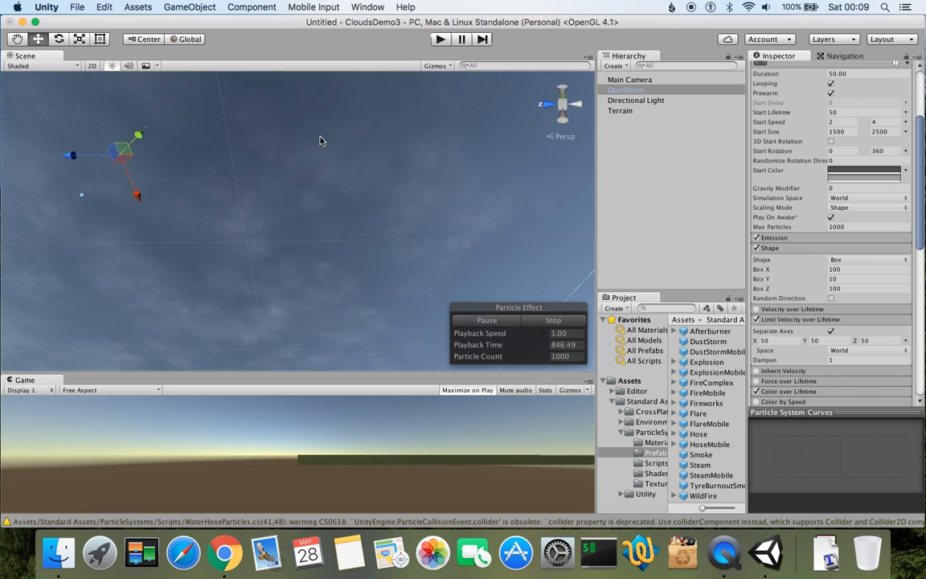
{"action": "right_click_drag", "start_coordinate": [385, 246], "coordinate": [306, 300]}
{"action": "right_click_drag", "start_coordinate": [238, 243], "coordinate": [256, 217]}
{"action": "scroll", "coordinate": [257, 218], "scroll_direction": "up", "scroll_amount": 5}
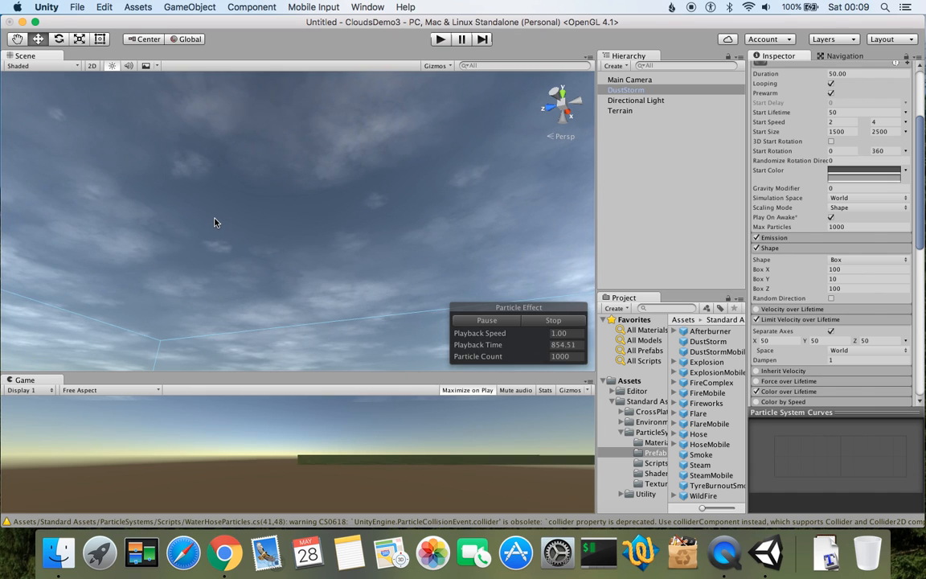
{"action": "scroll", "coordinate": [315, 234], "scroll_direction": "down", "scroll_amount": 5}
{"action": "right_click_drag", "start_coordinate": [295, 225], "coordinate": [457, 220]}
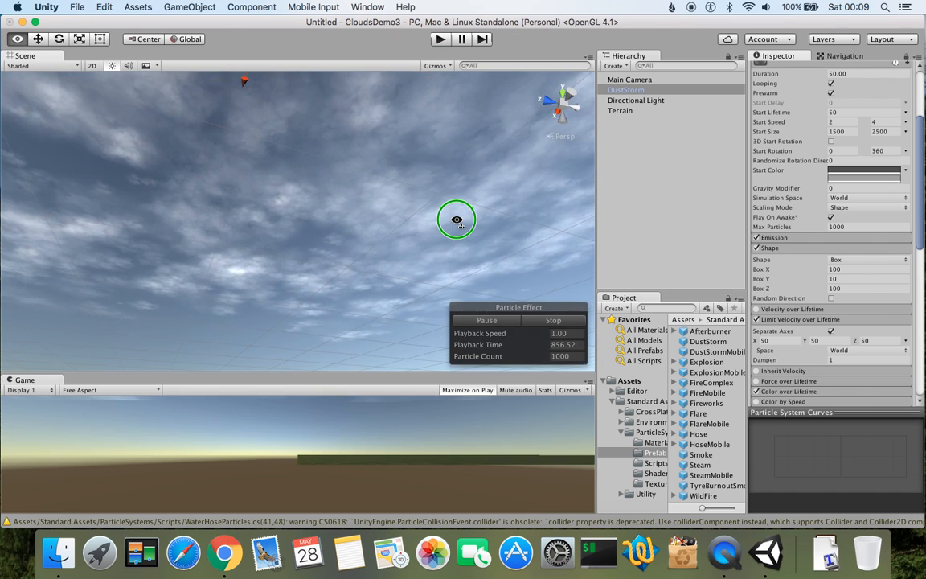
{"action": "right_click_drag", "start_coordinate": [388, 299], "coordinate": [306, 147]}
{"action": "right_click_drag", "start_coordinate": [380, 291], "coordinate": [314, 242]}
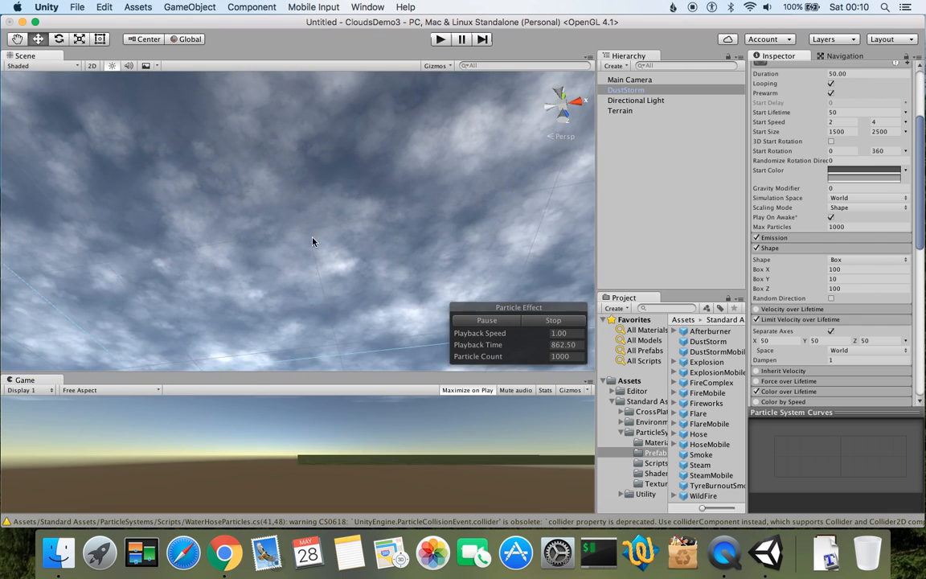
{"action": "right_click_drag", "start_coordinate": [322, 243], "coordinate": [358, 324]}
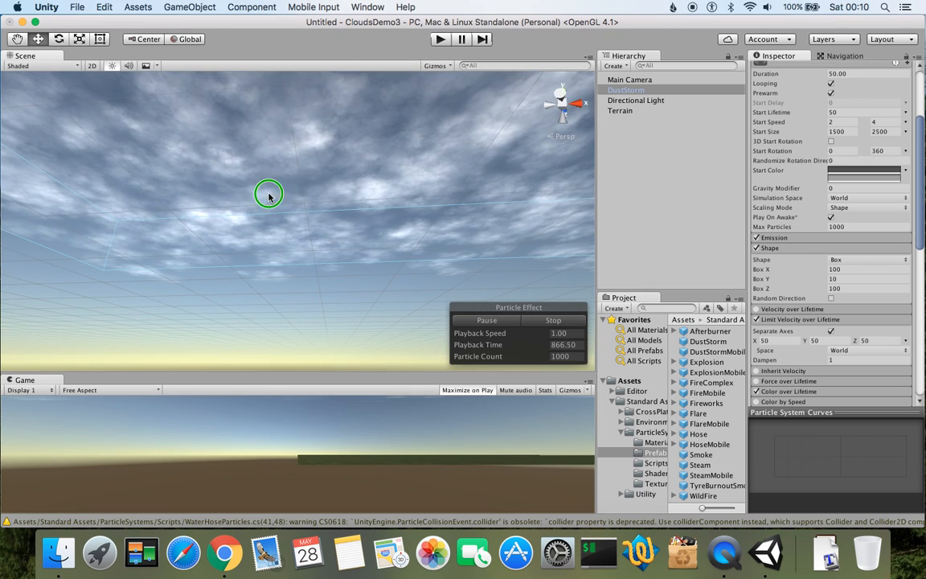
{"action": "right_click_drag", "start_coordinate": [269, 195], "coordinate": [531, 195]}
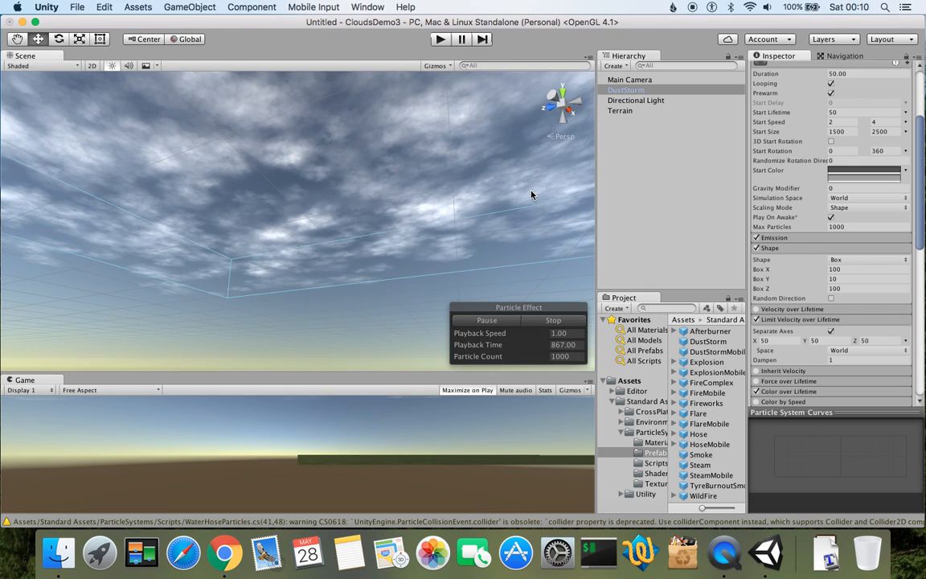
Step: Check Terrain and its Wind Zone, deselect it and create an empty game object at the top level of the scene
{"action": "left_click", "coordinate": [621, 111]}
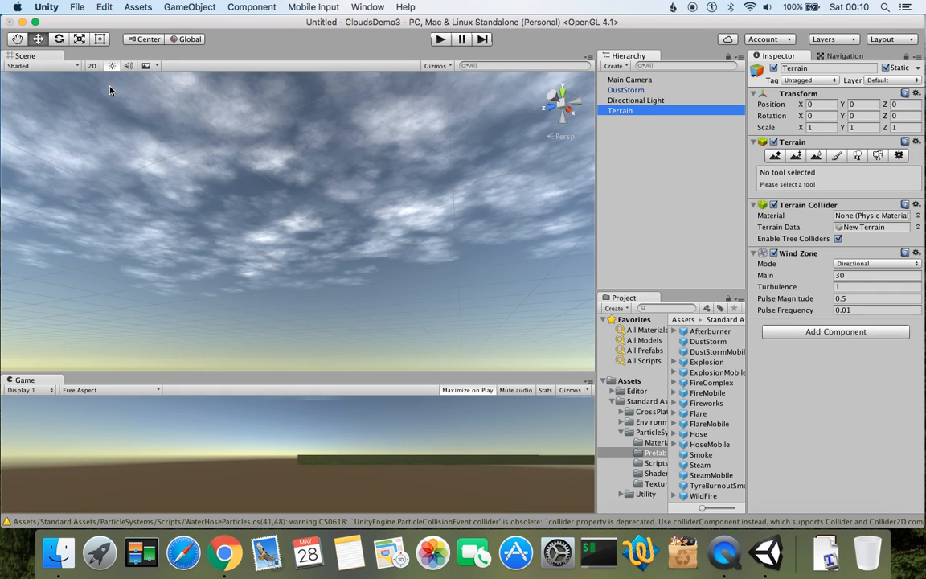
{"action": "right_click_drag", "start_coordinate": [278, 152], "coordinate": [281, 263]}
{"action": "scroll", "coordinate": [354, 188], "scroll_direction": "down", "scroll_amount": 3}
{"action": "middle_click_drag", "start_coordinate": [297, 137], "coordinate": [293, 201]}
{"action": "right_click_drag", "start_coordinate": [293, 201], "coordinate": [217, 257]}
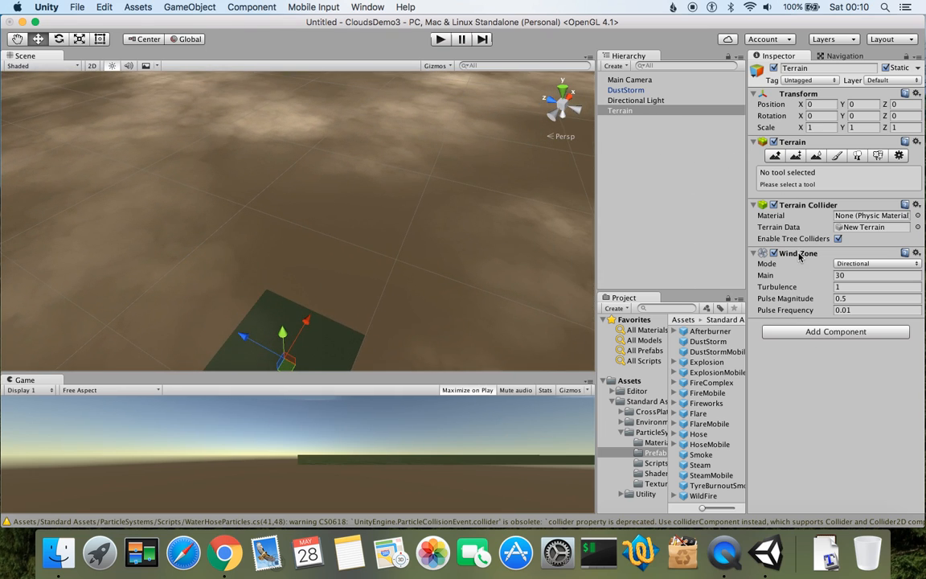
{"action": "left_click", "coordinate": [654, 158]}
{"action": "right_click", "coordinate": [654, 154]}
{"action": "left_click", "coordinate": [748, 80]}
{"action": "left_click", "coordinate": [629, 65]}
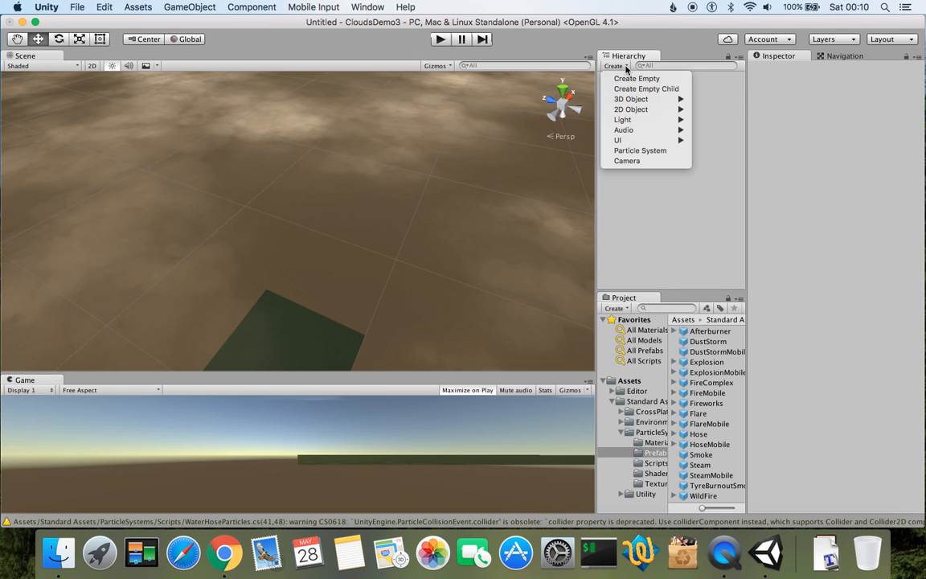
{"action": "left_click", "coordinate": [622, 79]}
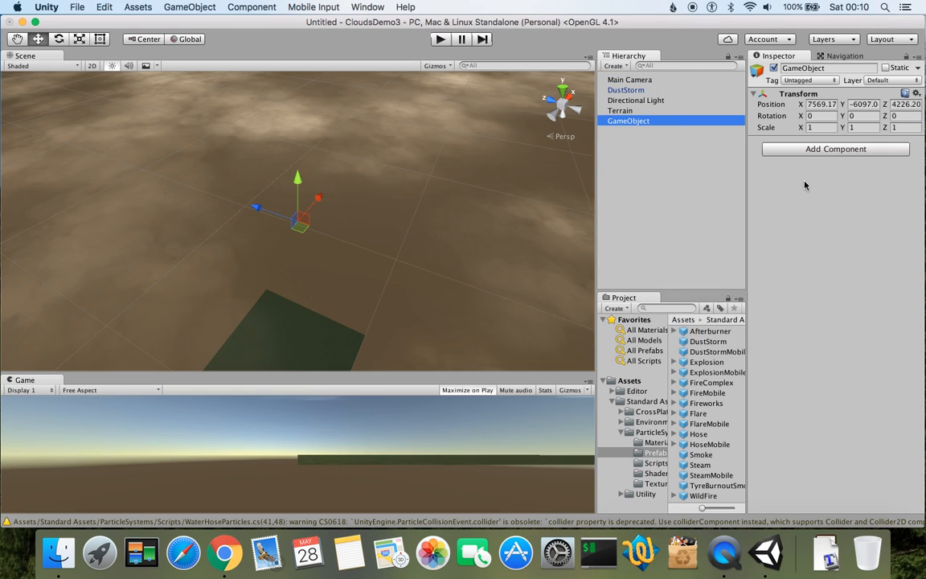
Step: Rename the new empty object as Wind and reset its transform
{"action": "left_click", "coordinate": [829, 68]}
{"action": "type", "text": "Wi"}
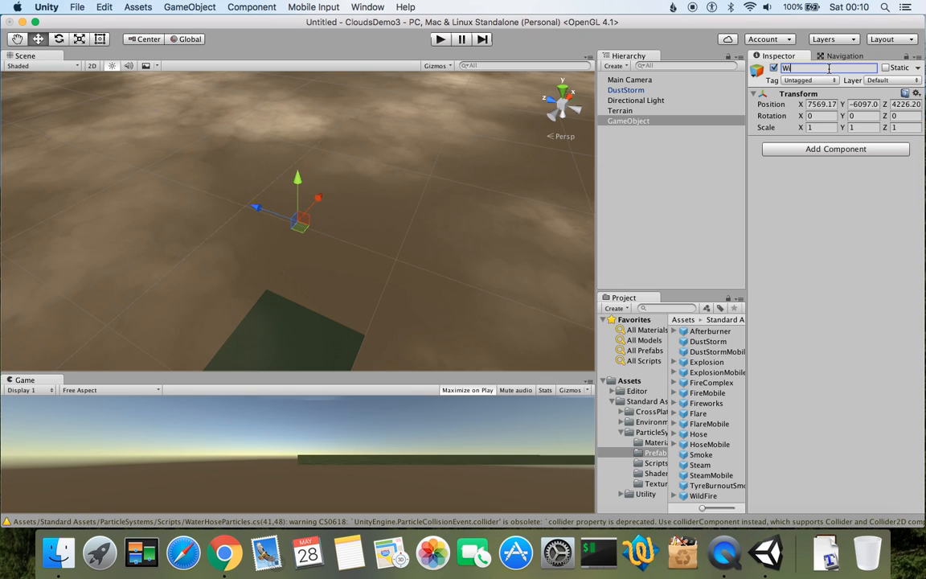
{"action": "key", "text": "Return"}
{"action": "left_click", "coordinate": [917, 94]}
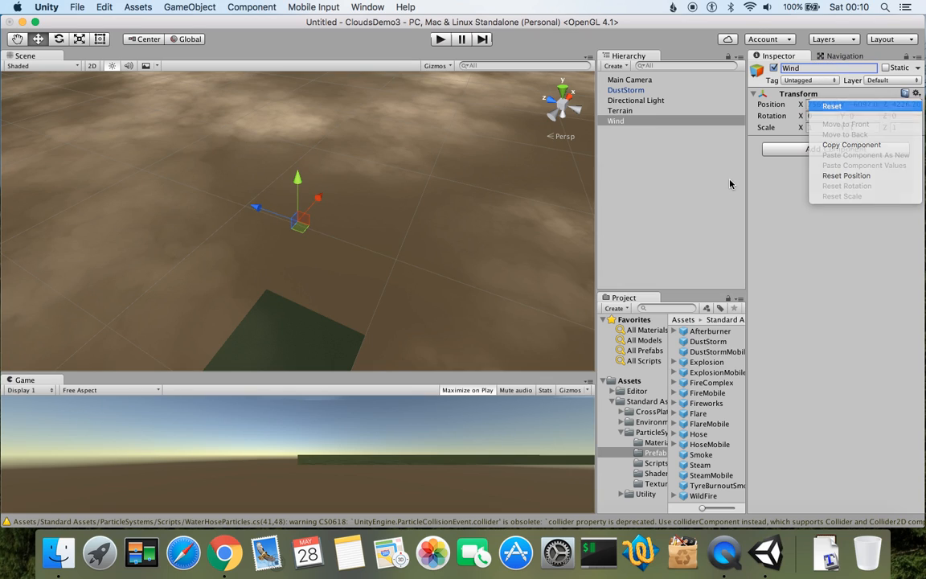
{"action": "left_click", "coordinate": [773, 106]}
Step: Remove the Wind Zone component from Terrain
{"action": "left_click", "coordinate": [623, 111]}
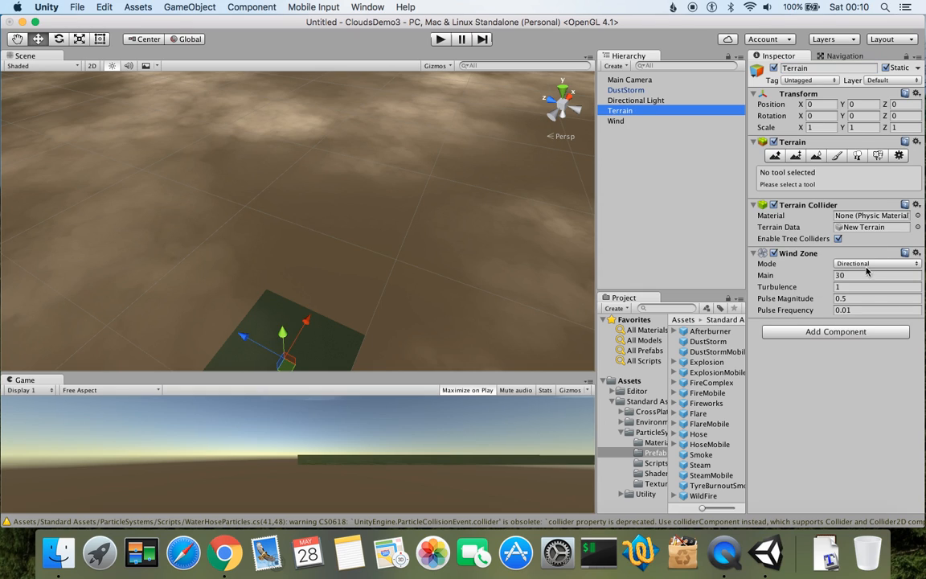
{"action": "left_click", "coordinate": [919, 254]}
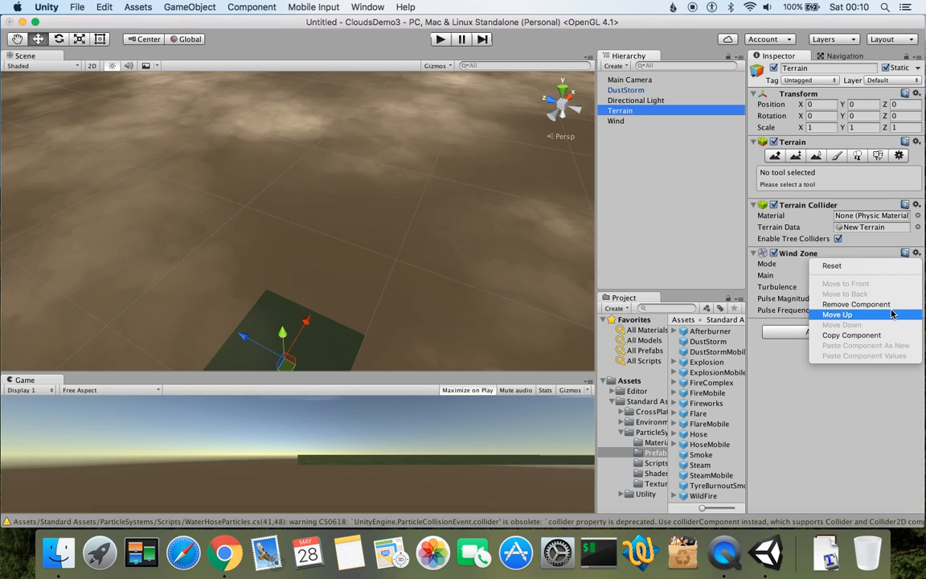
{"action": "left_click", "coordinate": [856, 305]}
Step: Add a Wind Zone component to the Wind object and set its Main strength to 30
{"action": "left_click", "coordinate": [618, 122]}
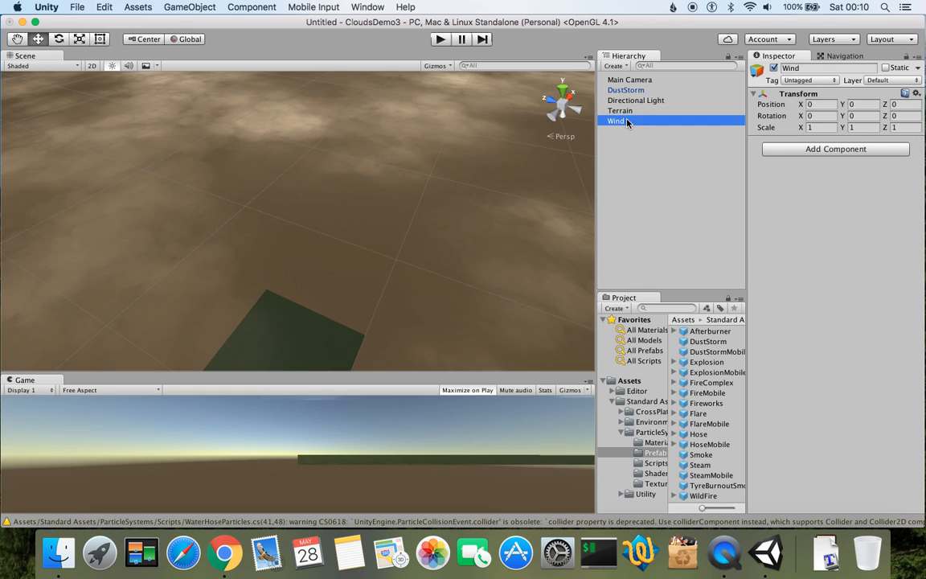
{"action": "left_click", "coordinate": [855, 149]}
{"action": "left_click", "coordinate": [804, 199]}
{"action": "left_click", "coordinate": [854, 165]}
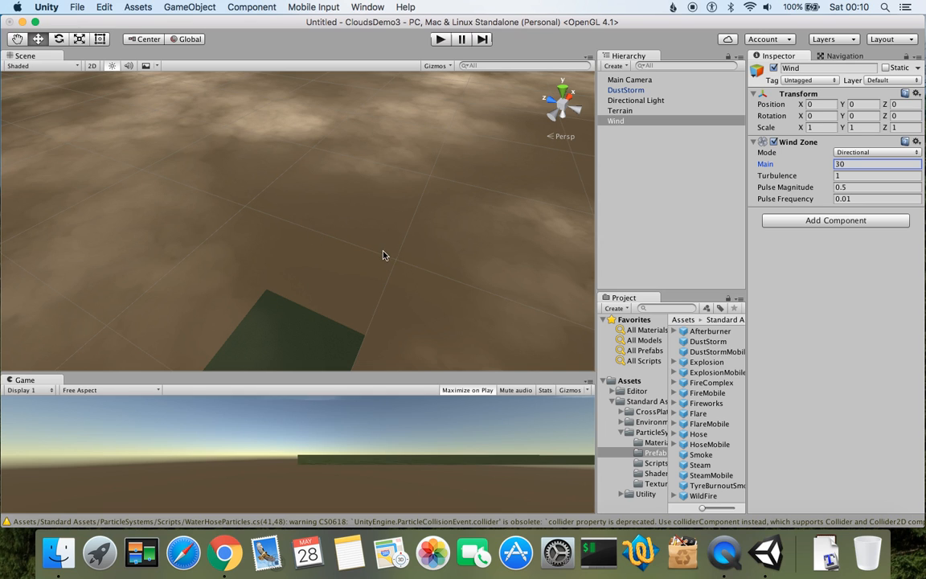
Step: Look up at the sky and select DustStorm to preview the clouds with the separate Wind object, then deselect it
{"action": "right_click_drag", "start_coordinate": [319, 298], "coordinate": [354, 172]}
{"action": "middle_click_drag", "start_coordinate": [328, 302], "coordinate": [338, 235]}
{"action": "middle_click_drag", "start_coordinate": [415, 235], "coordinate": [378, 246]}
{"action": "right_click_drag", "start_coordinate": [346, 283], "coordinate": [325, 224]}
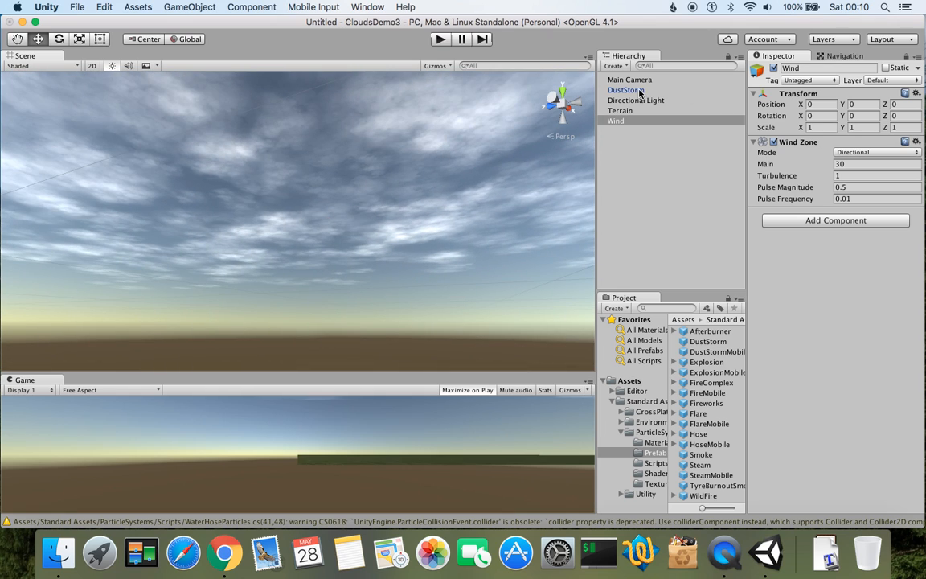
{"action": "left_click", "coordinate": [636, 90]}
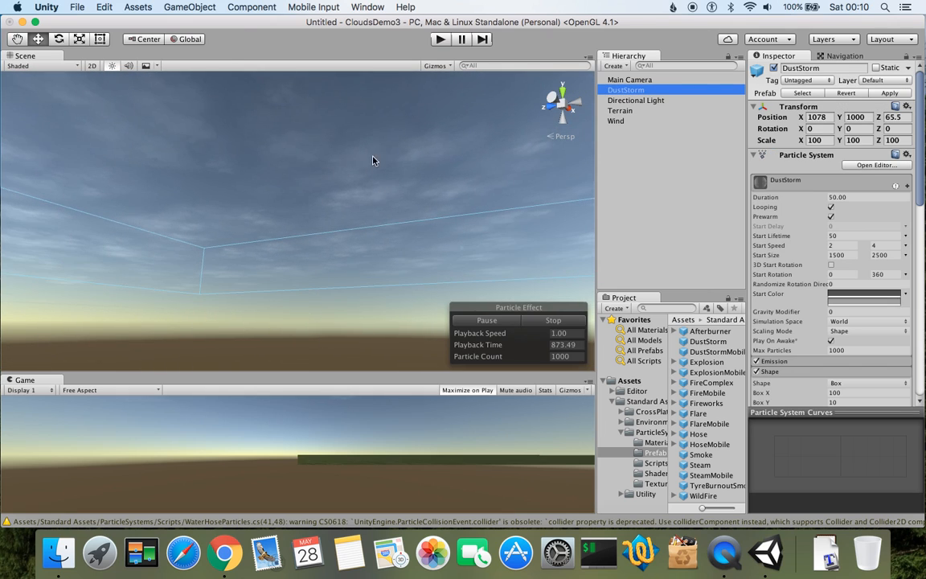
{"action": "left_click", "coordinate": [632, 131]}
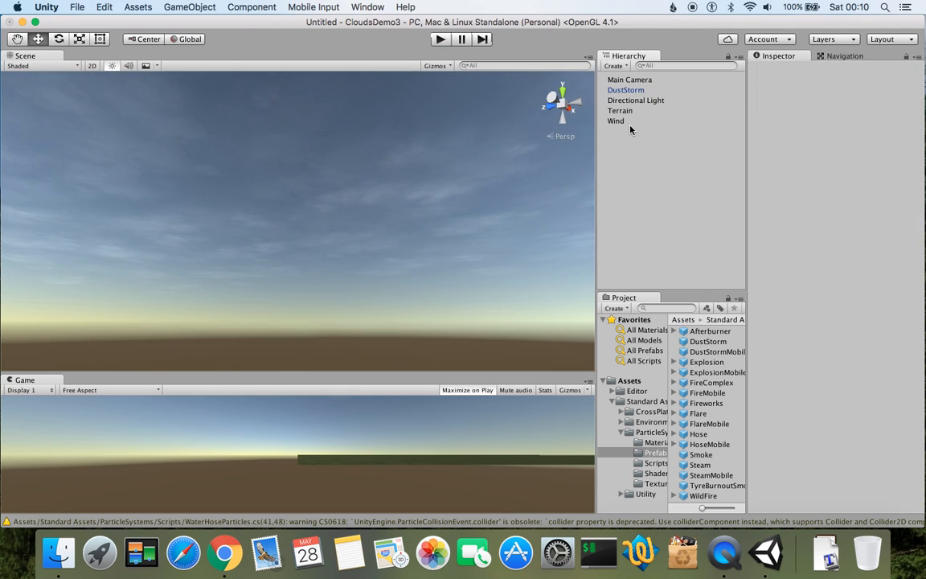
Step: Rotate the Wind object to about 134 degrees around its Y axis and look up at the clouds
{"action": "left_click", "coordinate": [621, 121]}
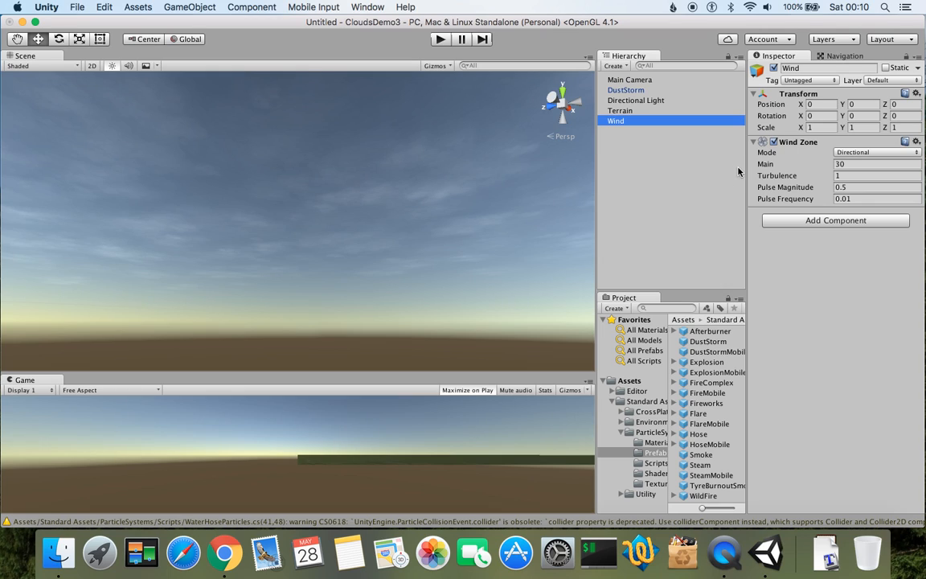
{"action": "left_click", "coordinate": [58, 37]}
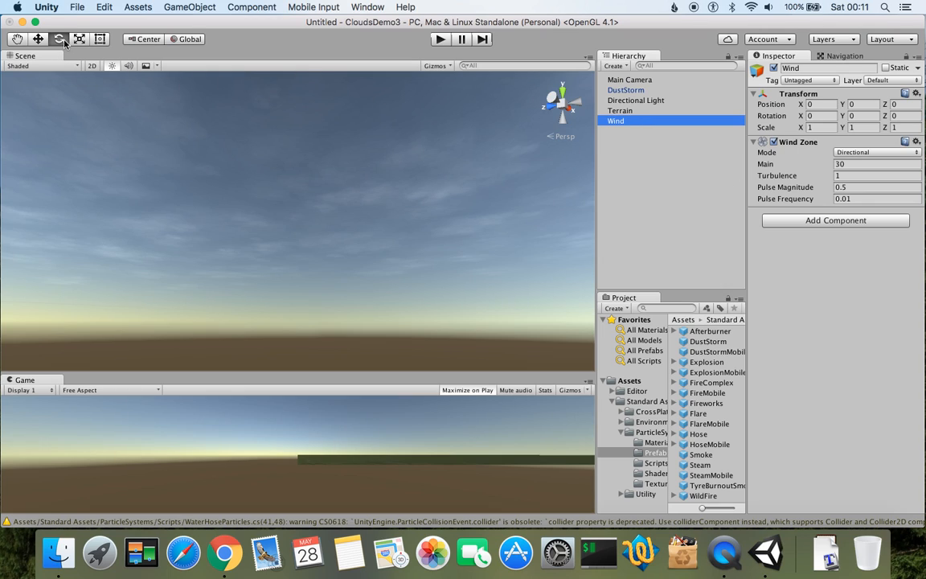
{"action": "scroll", "coordinate": [353, 156], "scroll_direction": "down", "scroll_amount": 5}
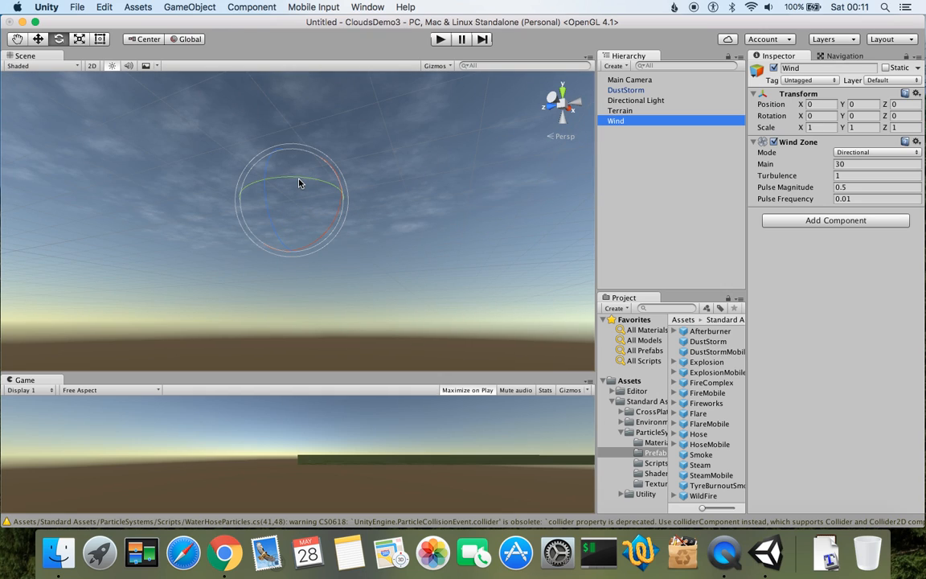
{"action": "left_click_drag", "start_coordinate": [305, 183], "coordinate": [29, 188]}
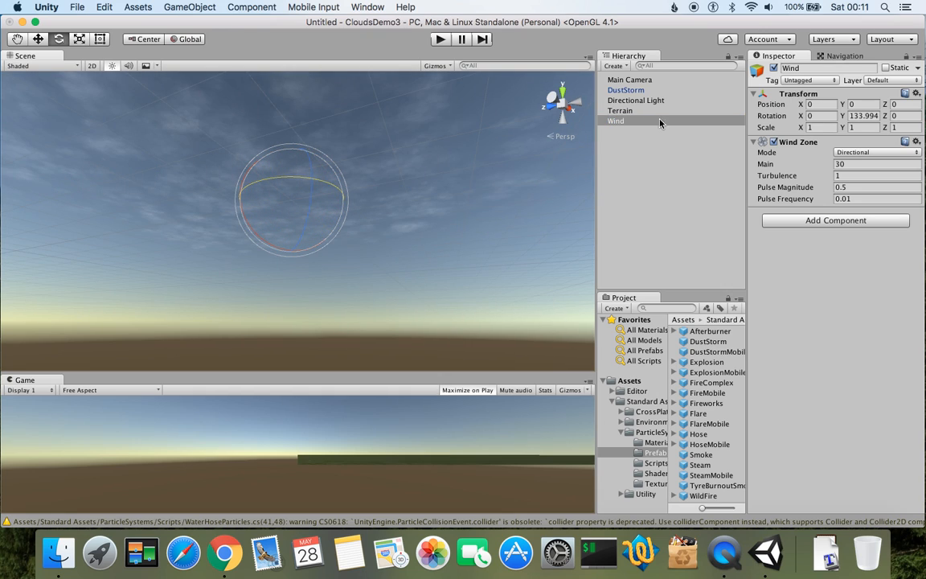
{"action": "scroll", "coordinate": [298, 153], "scroll_direction": "up", "scroll_amount": 3}
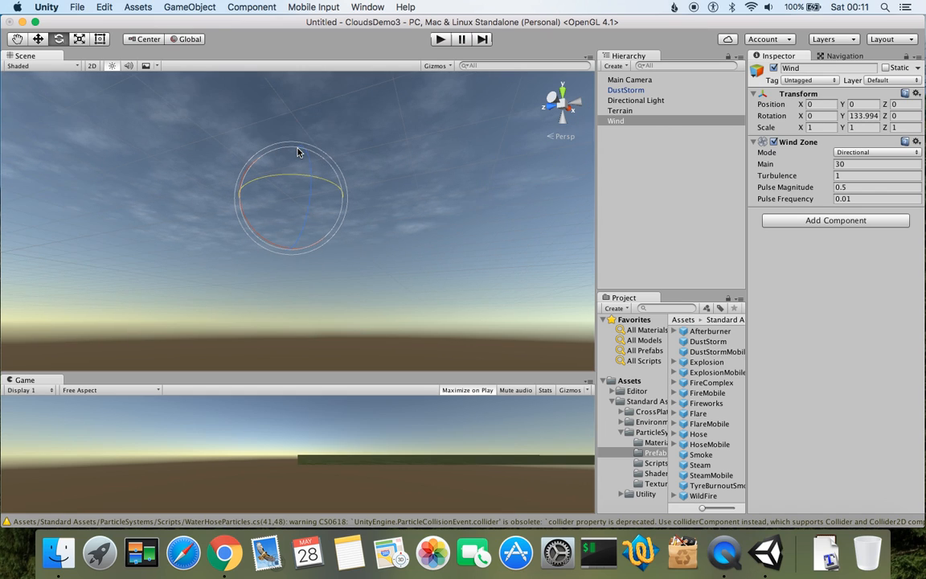
{"action": "scroll", "coordinate": [299, 150], "scroll_direction": "up", "scroll_amount": 5}
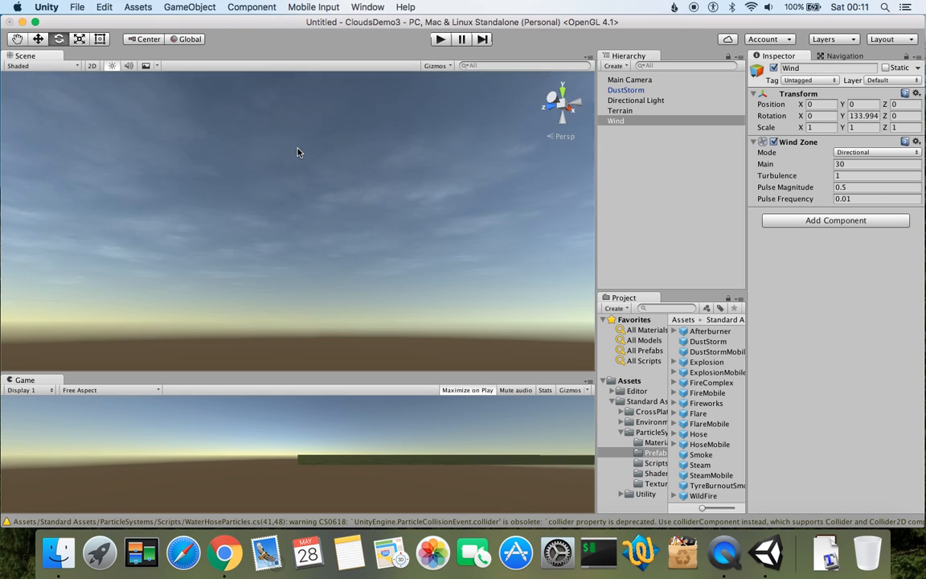
{"action": "right_click_drag", "start_coordinate": [411, 251], "coordinate": [352, 153]}
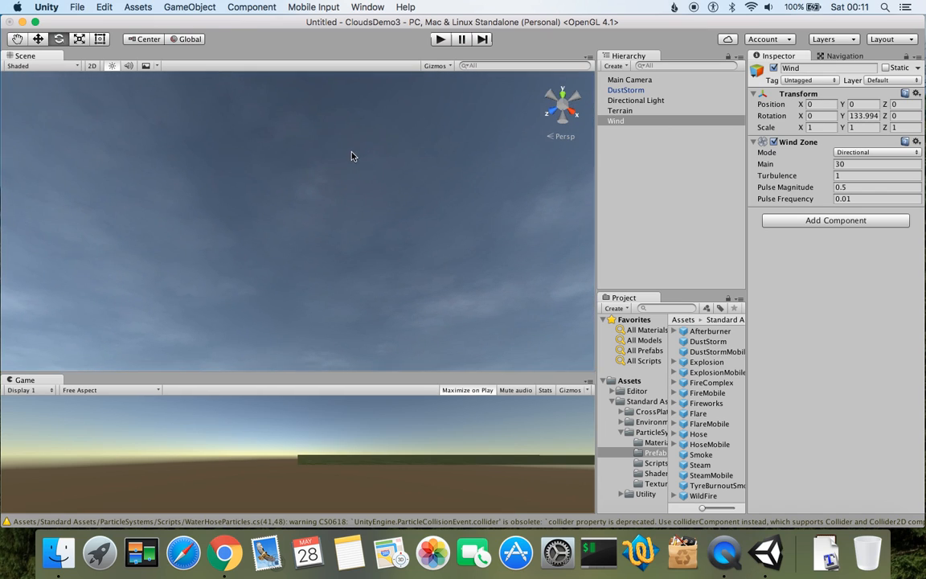
Step: Select DustStorm to preview the clouds moving and look around from the sky down to the horizon
{"action": "left_click", "coordinate": [635, 90]}
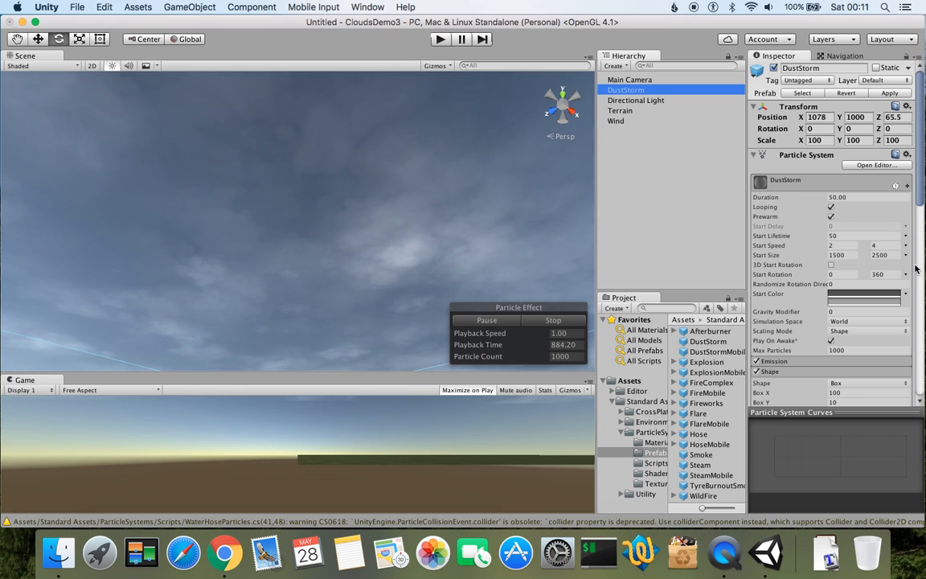
{"action": "right_click_drag", "start_coordinate": [158, 237], "coordinate": [528, 246]}
{"action": "right_click_drag", "start_coordinate": [408, 238], "coordinate": [361, 255]}
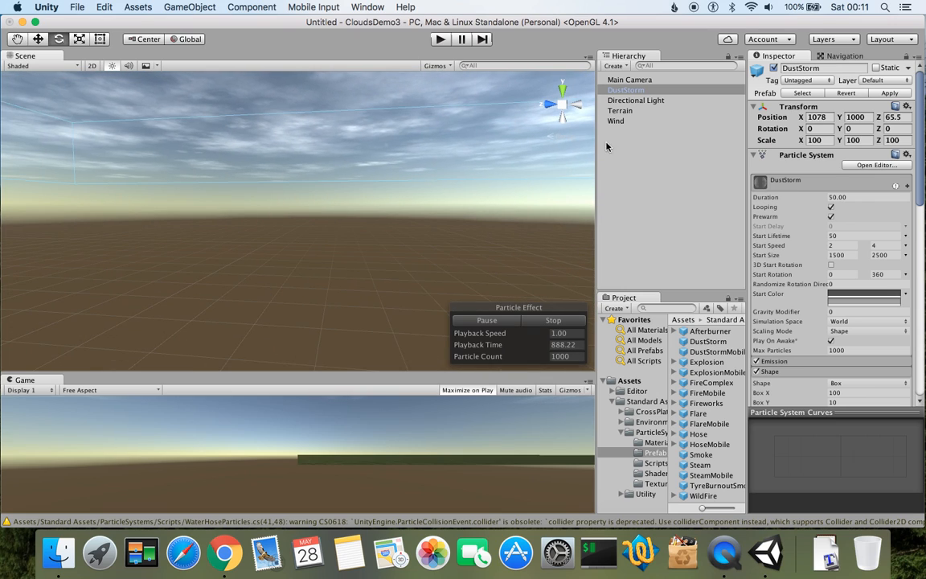
Step: Set the Wind object's Y rotation to 180
{"action": "left_click", "coordinate": [616, 120]}
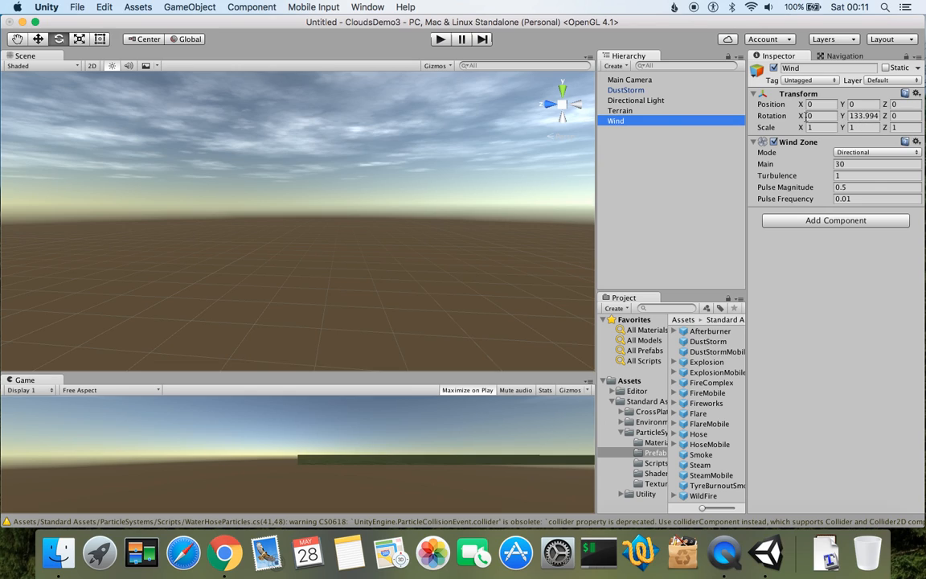
{"action": "left_click", "coordinate": [866, 115]}
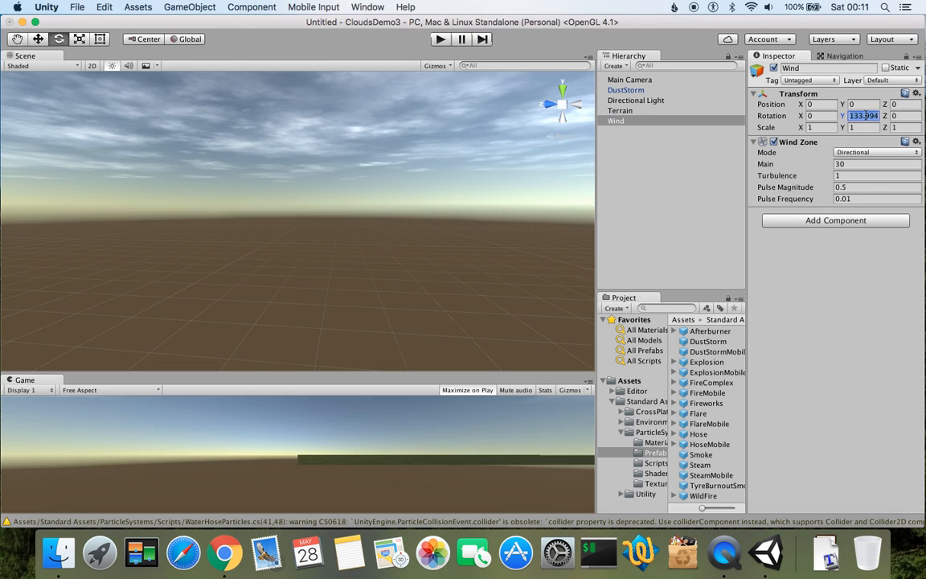
{"action": "type", "text": "180"}
Step: Select DustStorm and examine the cloud movement under the new wind direction from below, from far away and towards the horizon
{"action": "left_click", "coordinate": [636, 92]}
{"action": "right_click_drag", "start_coordinate": [432, 217], "coordinate": [297, 141]}
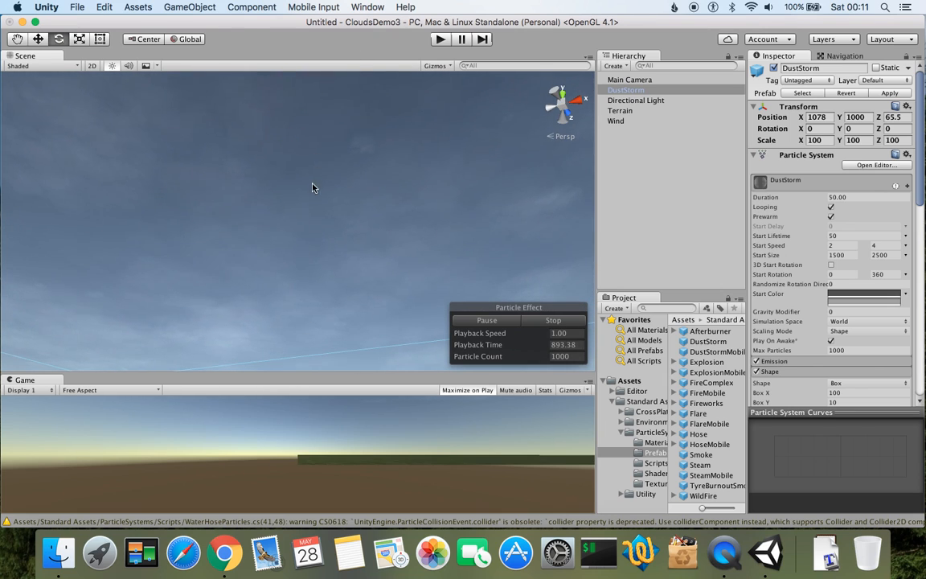
{"action": "right_click_drag", "start_coordinate": [220, 256], "coordinate": [459, 153]}
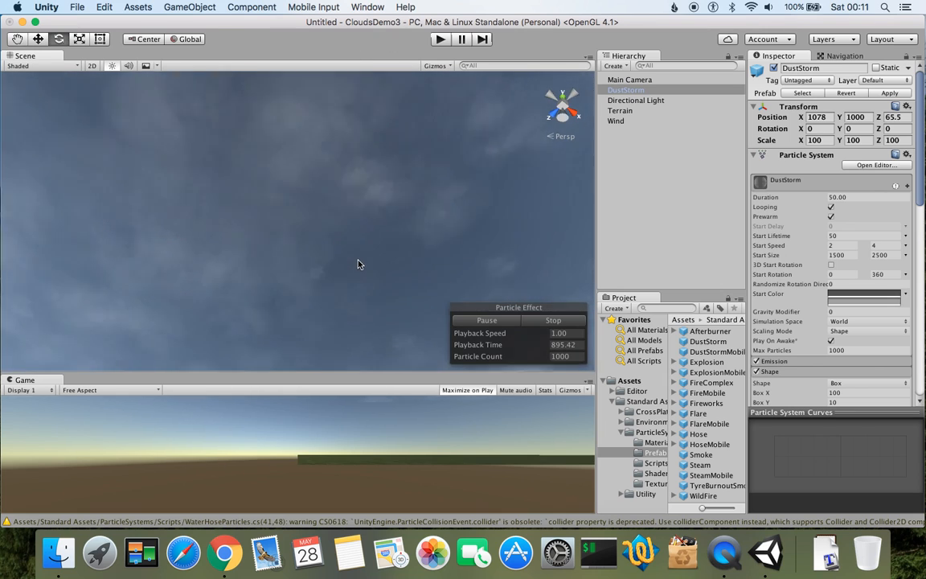
{"action": "right_click_drag", "start_coordinate": [358, 264], "coordinate": [335, 279]}
{"action": "right_click_drag", "start_coordinate": [186, 171], "coordinate": [430, 203]}
{"action": "scroll", "coordinate": [326, 158], "scroll_direction": "down", "scroll_amount": 10}
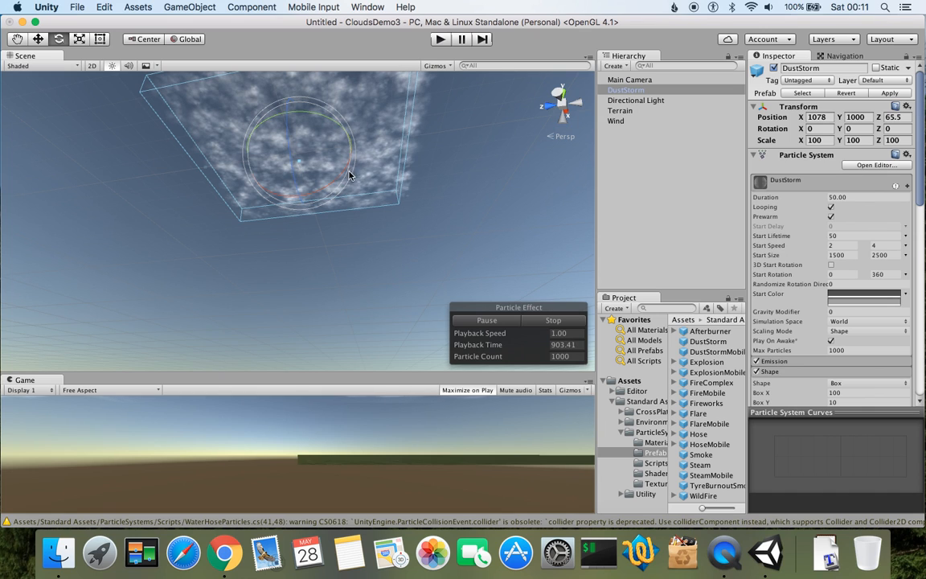
{"action": "scroll", "coordinate": [368, 177], "scroll_direction": "up", "scroll_amount": 5}
{"action": "scroll", "coordinate": [369, 178], "scroll_direction": "up", "scroll_amount": 3}
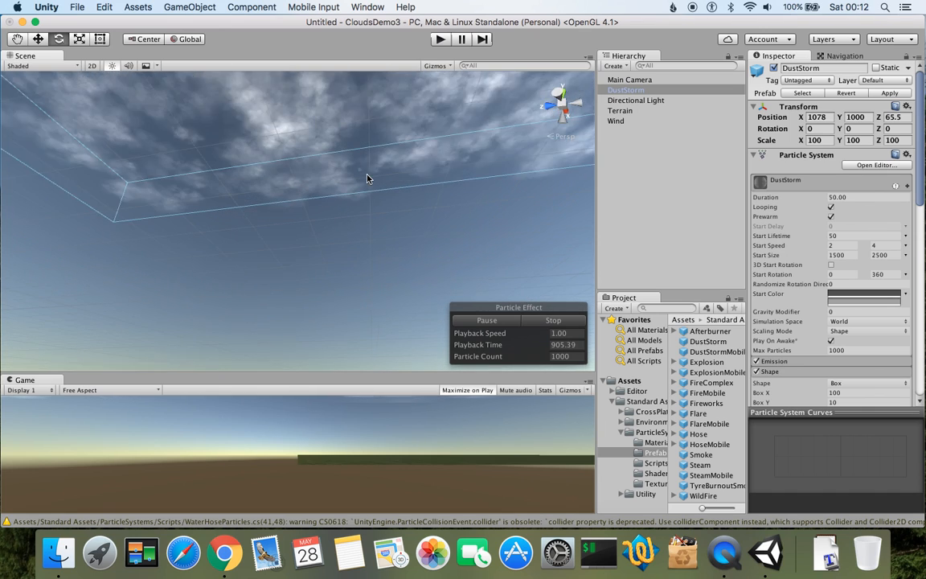
{"action": "right_click_drag", "start_coordinate": [399, 165], "coordinate": [369, 201]}
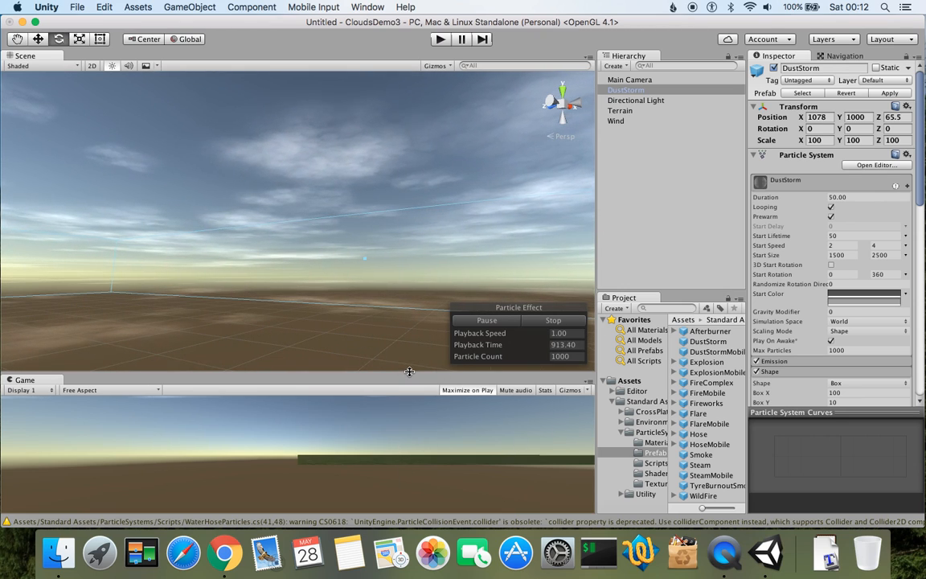
Step: Tilt the Main Camera upward to an X rotation of about -23.5 degrees so that it faces the sky
{"action": "left_click", "coordinate": [631, 80]}
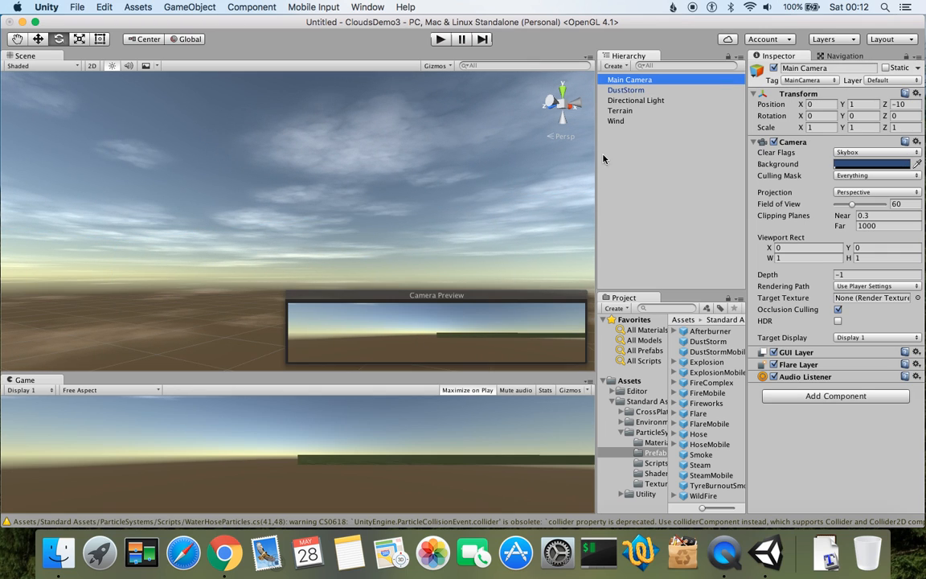
{"action": "middle_click_drag", "start_coordinate": [241, 231], "coordinate": [389, 198]}
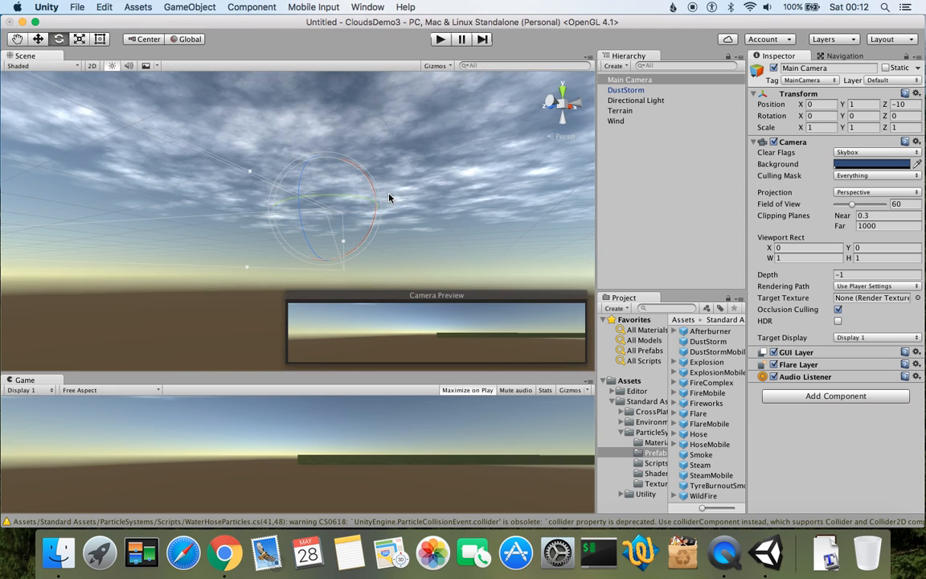
{"action": "right_click_drag", "start_coordinate": [364, 147], "coordinate": [366, 206]}
{"action": "middle_click_drag", "start_coordinate": [397, 96], "coordinate": [399, 138]}
{"action": "scroll", "coordinate": [400, 189], "scroll_direction": "up", "scroll_amount": 3}
{"action": "scroll", "coordinate": [399, 189], "scroll_direction": "up", "scroll_amount": 2}
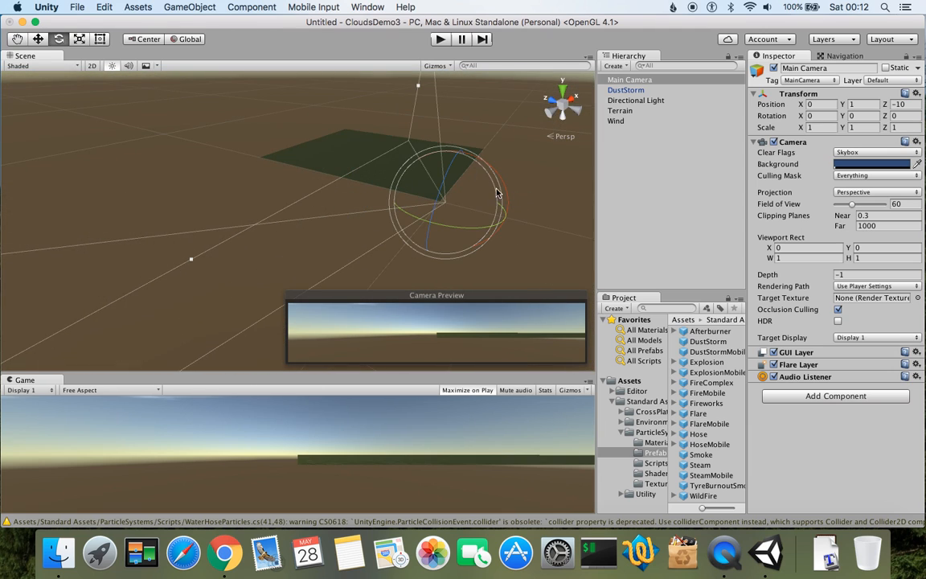
{"action": "left_click_drag", "start_coordinate": [484, 163], "coordinate": [503, 228]}
{"action": "mouse_move", "coordinate": [247, 235]}
{"action": "middle_mouse_down"}
{"action": "mouse_move", "coordinate": [243, 221]}
{"action": "mouse_move", "coordinate": [242, 234]}
{"action": "middle_mouse_up"}
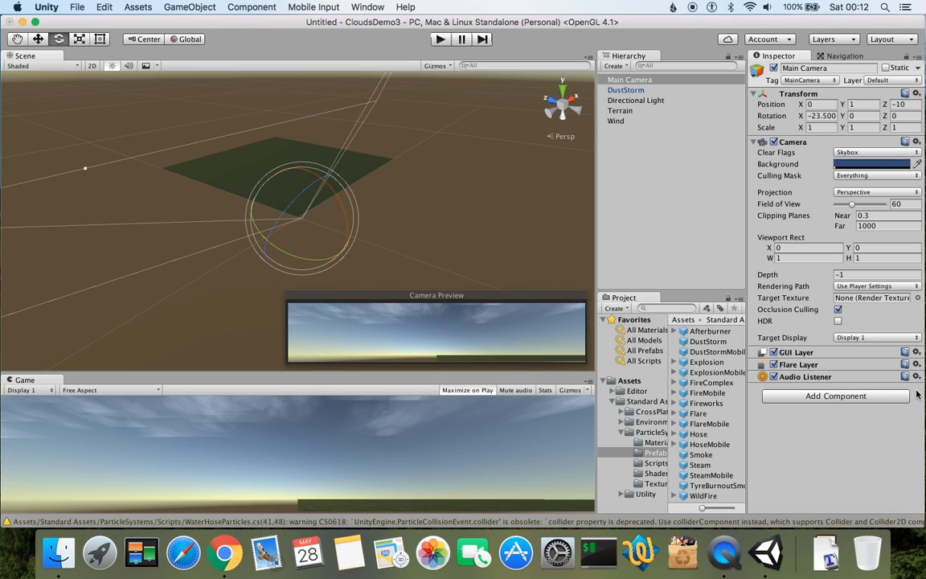
Step: Set the Main Camera's far clipping plane to 6000 and run the scene in play mode
{"action": "left_click", "coordinate": [862, 226]}
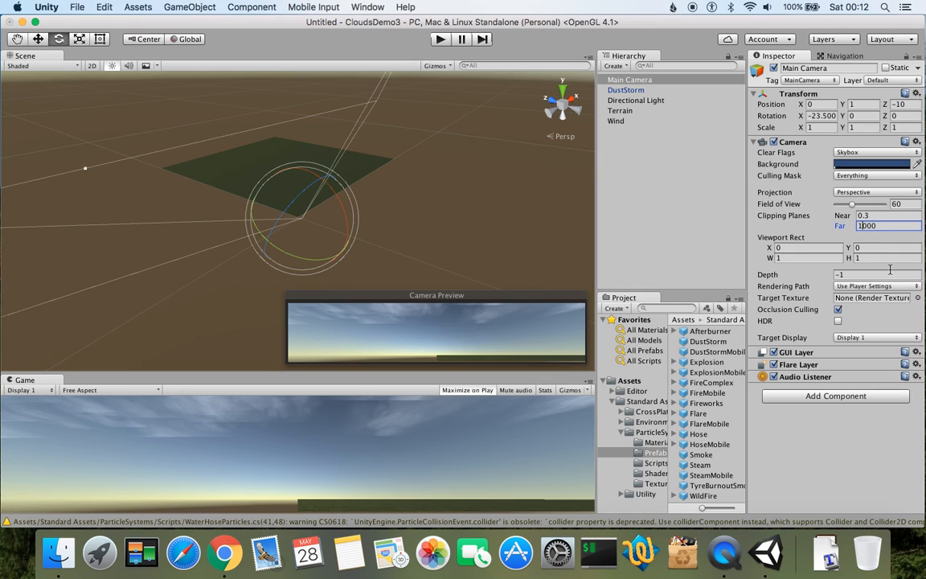
{"action": "key", "text": "BackSpace"}
{"action": "type", "text": "6"}
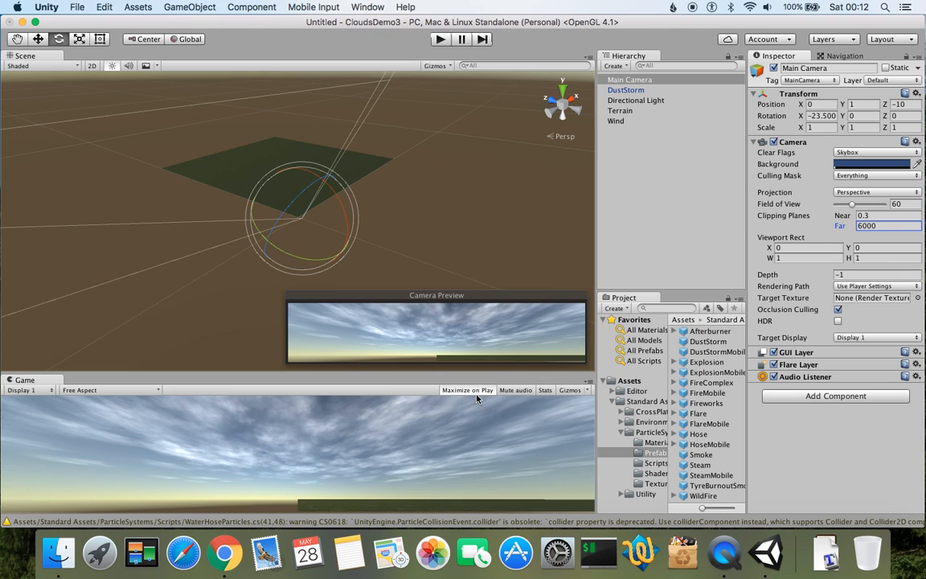
{"action": "left_click", "coordinate": [440, 38]}
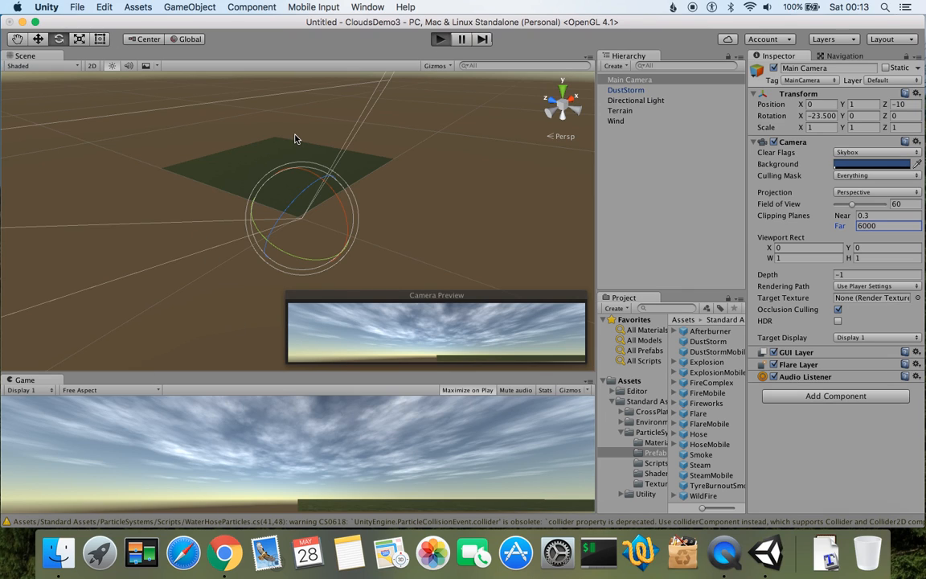